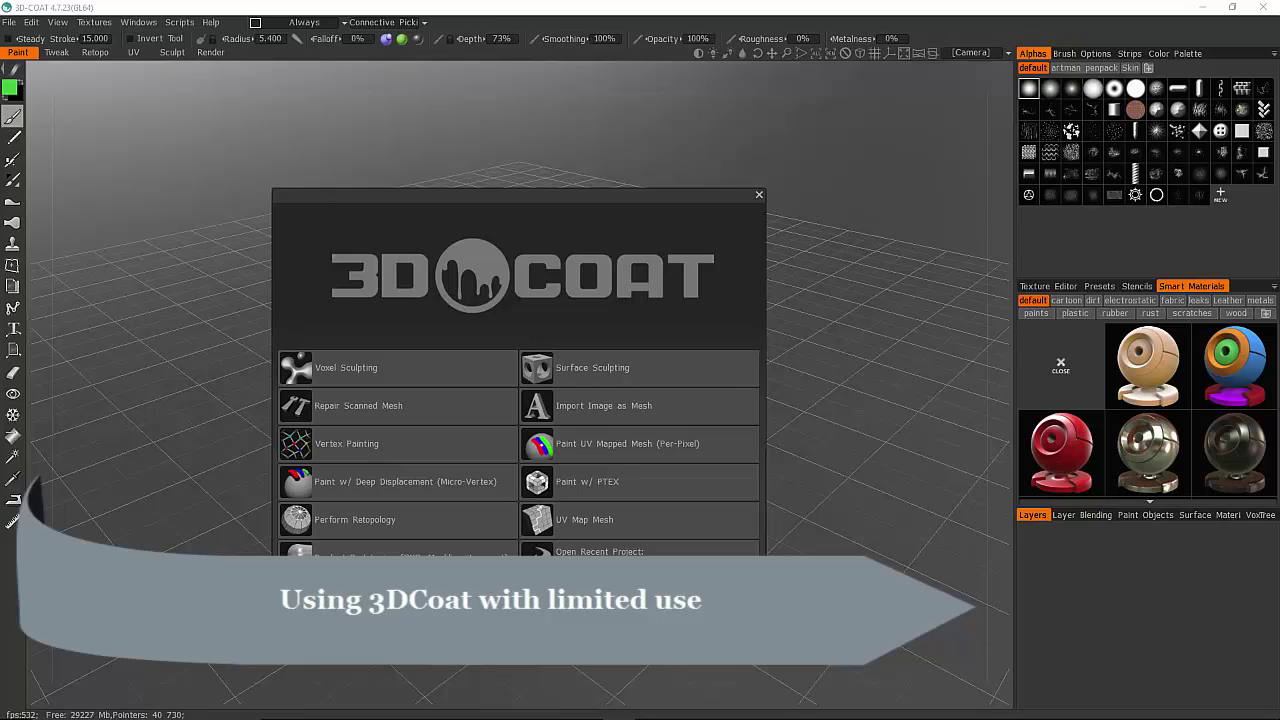
{"action": "left_click", "coordinate": [759, 196]}
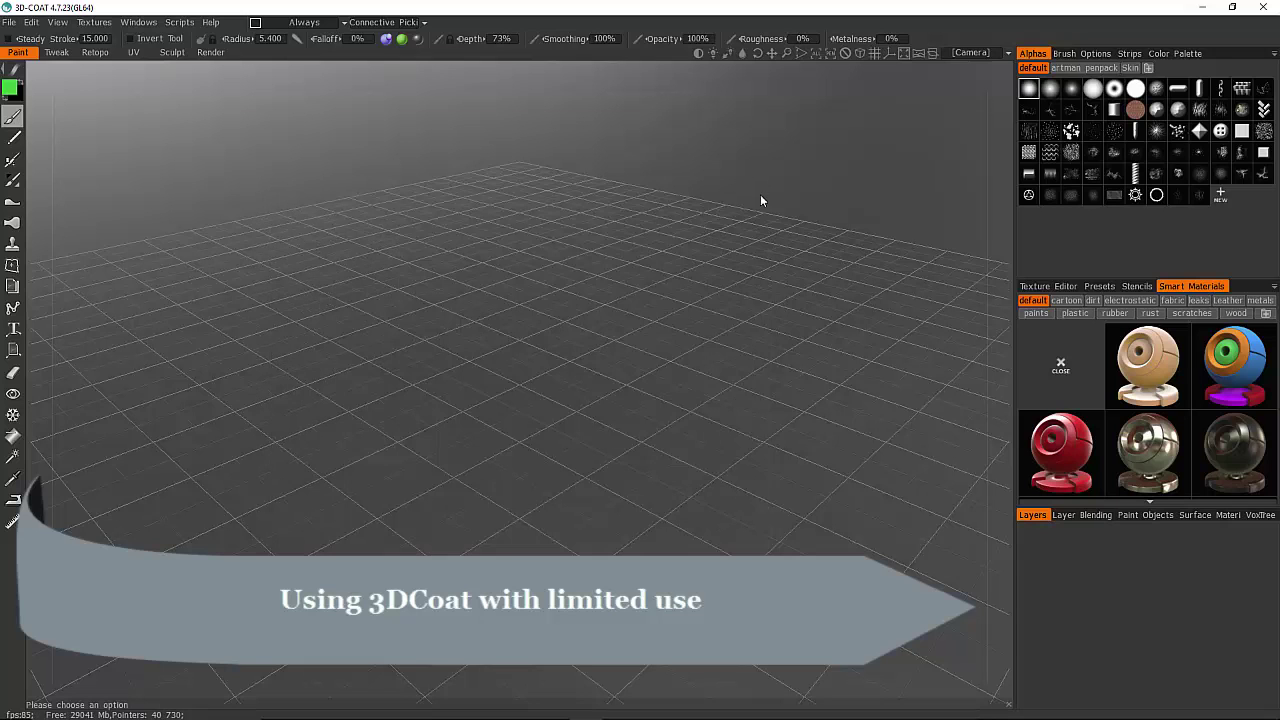
{"action": "left_click", "coordinate": [10, 24]}
{"action": "mouse_move", "coordinate": [55, 136]}
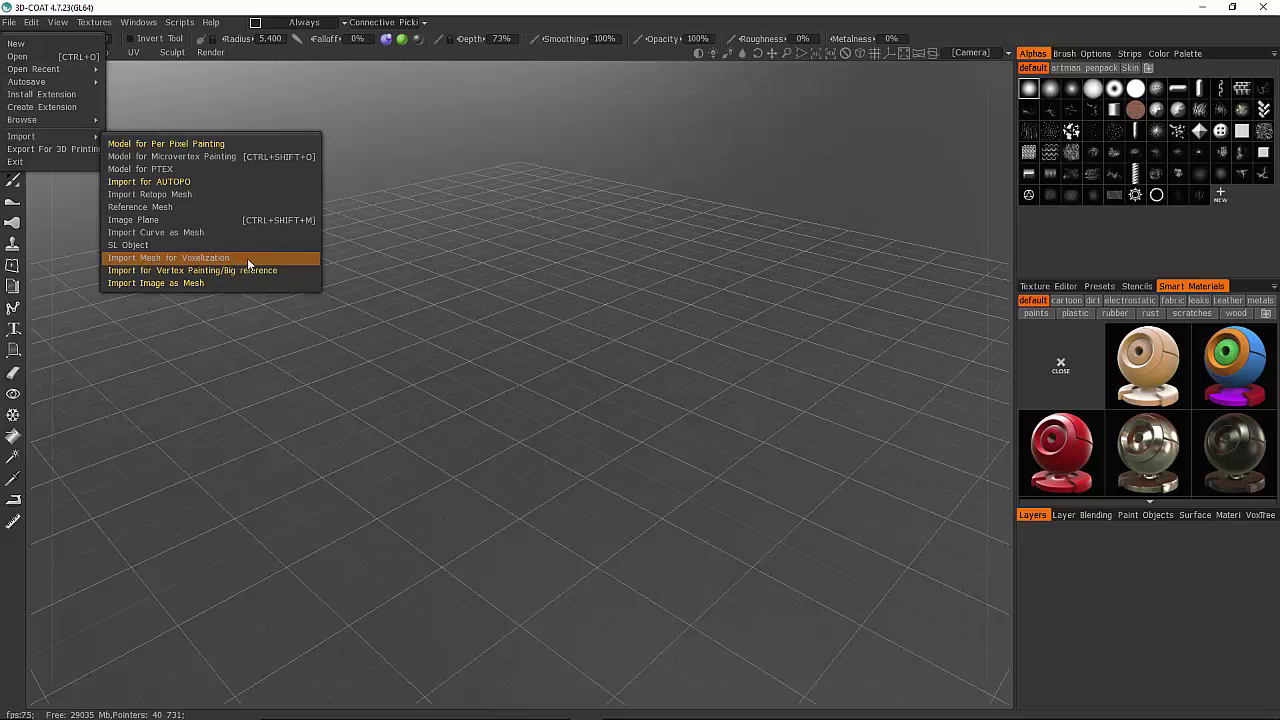
{"action": "left_click", "coordinate": [619, 184]}
Start a new voxel sculpting scene from the muscular male body preset
{"action": "left_click", "coordinate": [11, 22]}
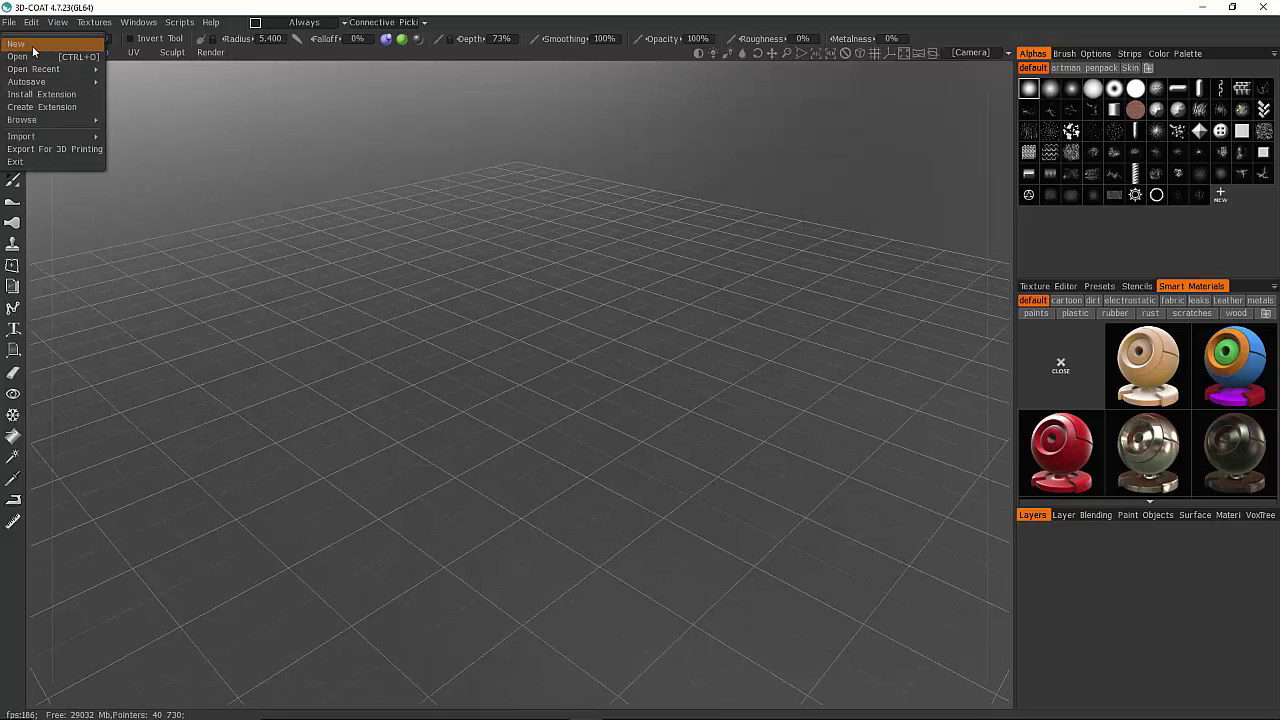
{"action": "left_click", "coordinate": [16, 43]}
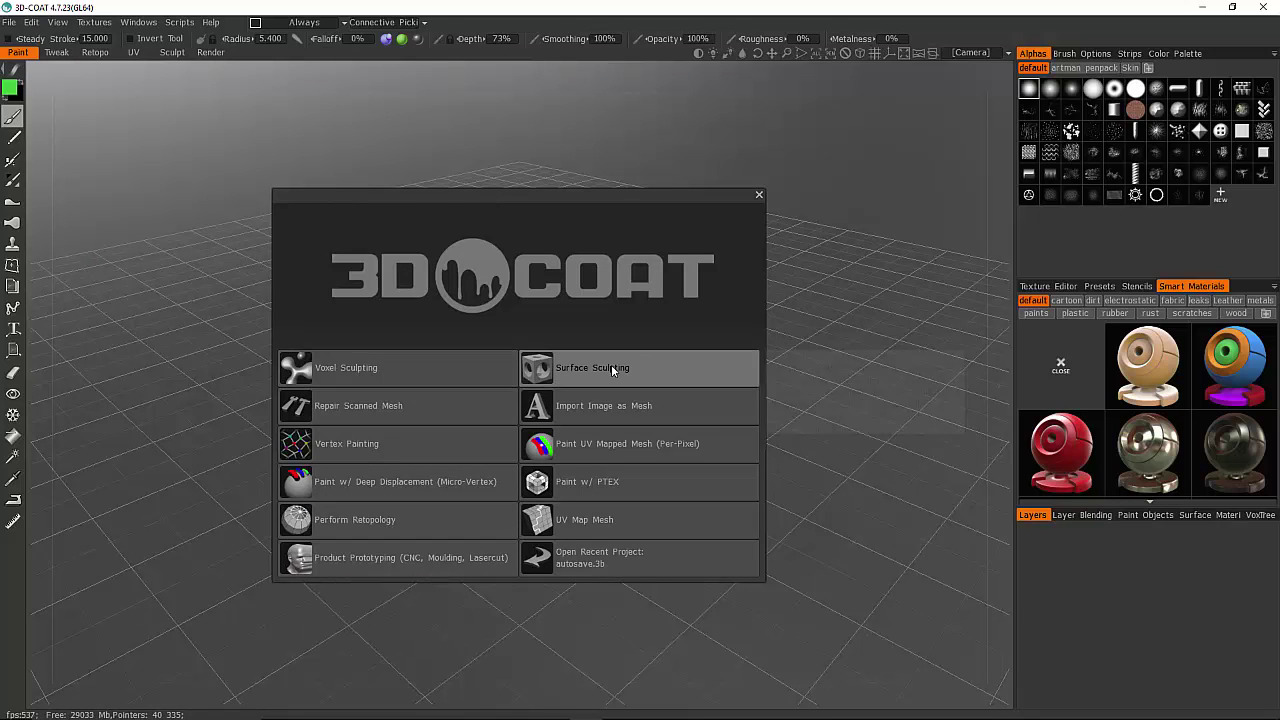
{"action": "left_click", "coordinate": [386, 367]}
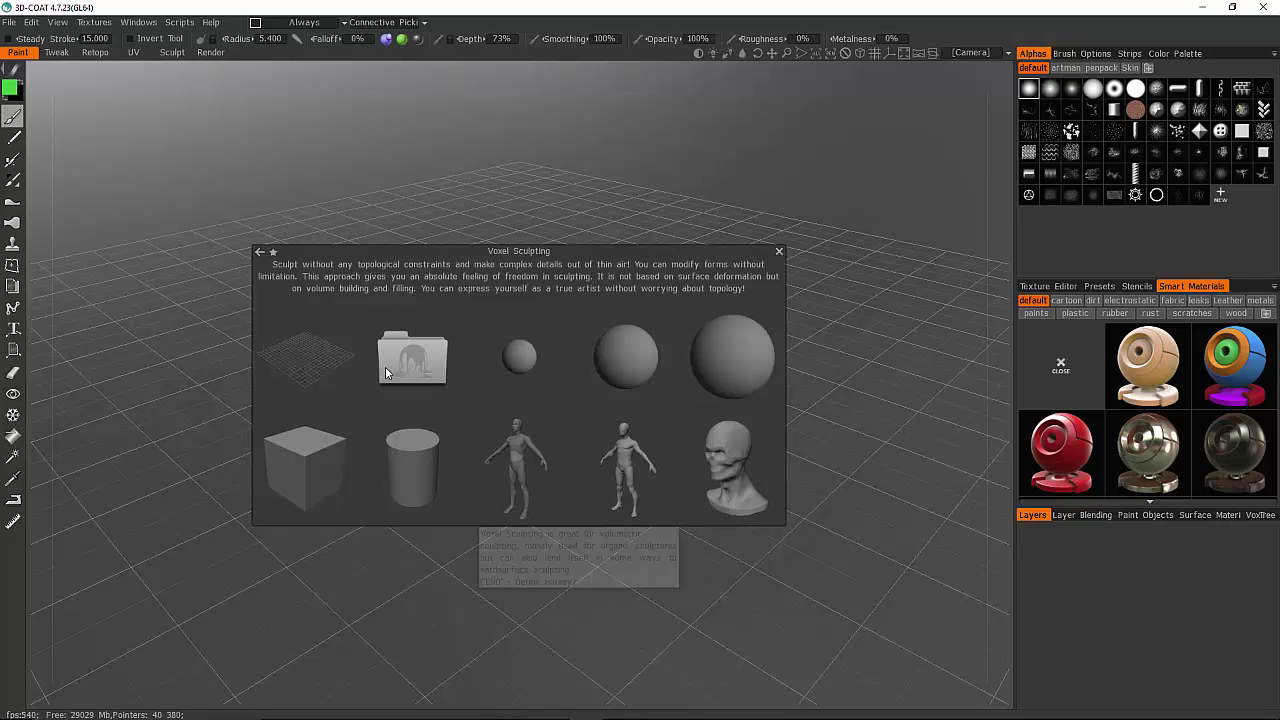
{"action": "left_click", "coordinate": [630, 460]}
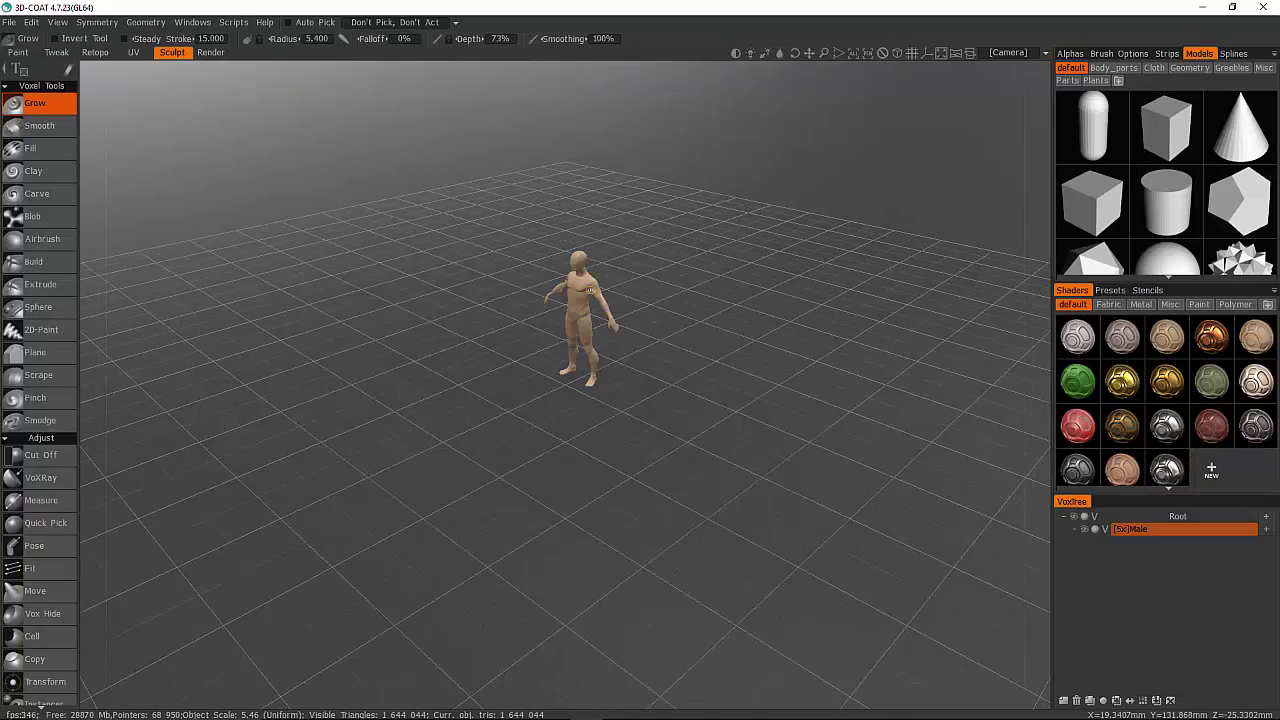
Try a short Grow stroke on the figure's left chest, and undo it
{"action": "scroll", "coordinate": [633, 278], "scroll_direction": "up", "scroll_amount": 5}
{"action": "middle_click_drag", "start_coordinate": [709, 250], "coordinate": [692, 568]}
{"action": "scroll", "coordinate": [597, 317], "scroll_direction": "up", "scroll_amount": 6}
{"action": "left_click_drag", "start_coordinate": [654, 306], "coordinate": [651, 305], "text": "alt"}
{"action": "mouse_move", "coordinate": [595, 254]}
{"action": "left_mouse_down"}
{"action": "mouse_move", "coordinate": [571, 277]}
{"action": "mouse_move", "coordinate": [586, 266]}
{"action": "left_mouse_up"}
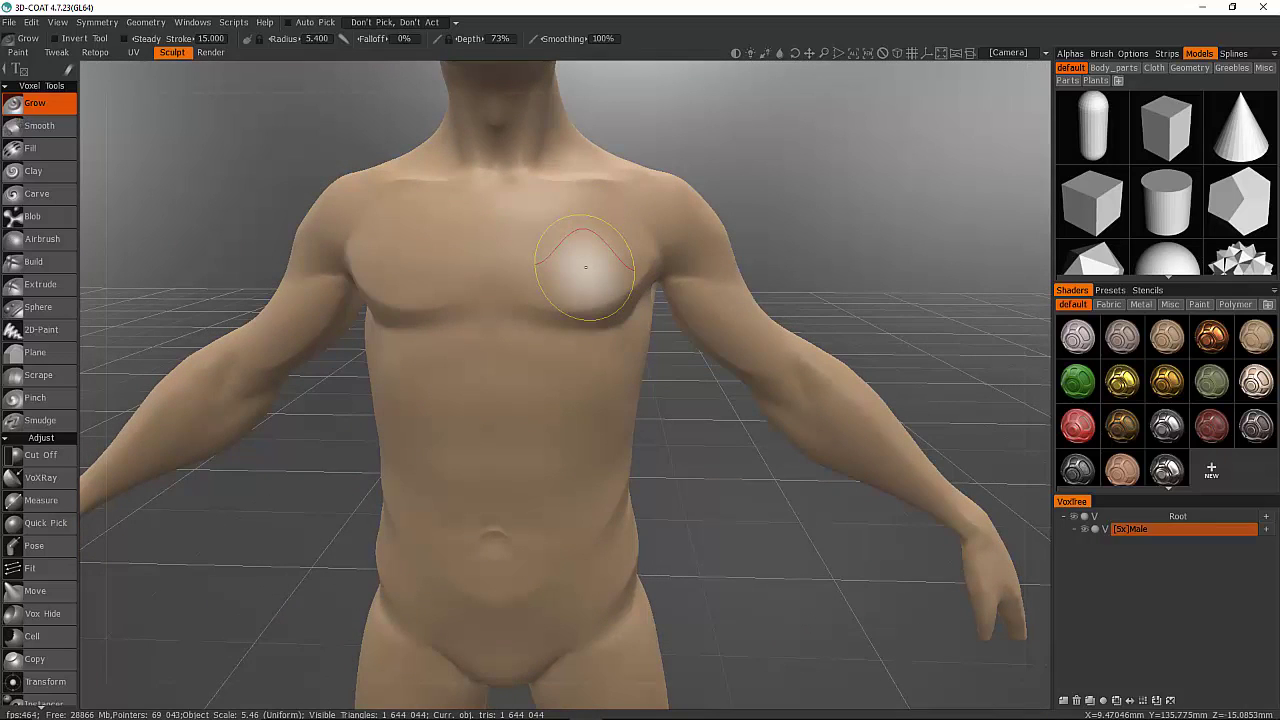
{"action": "key", "text": "ctrl+z"}
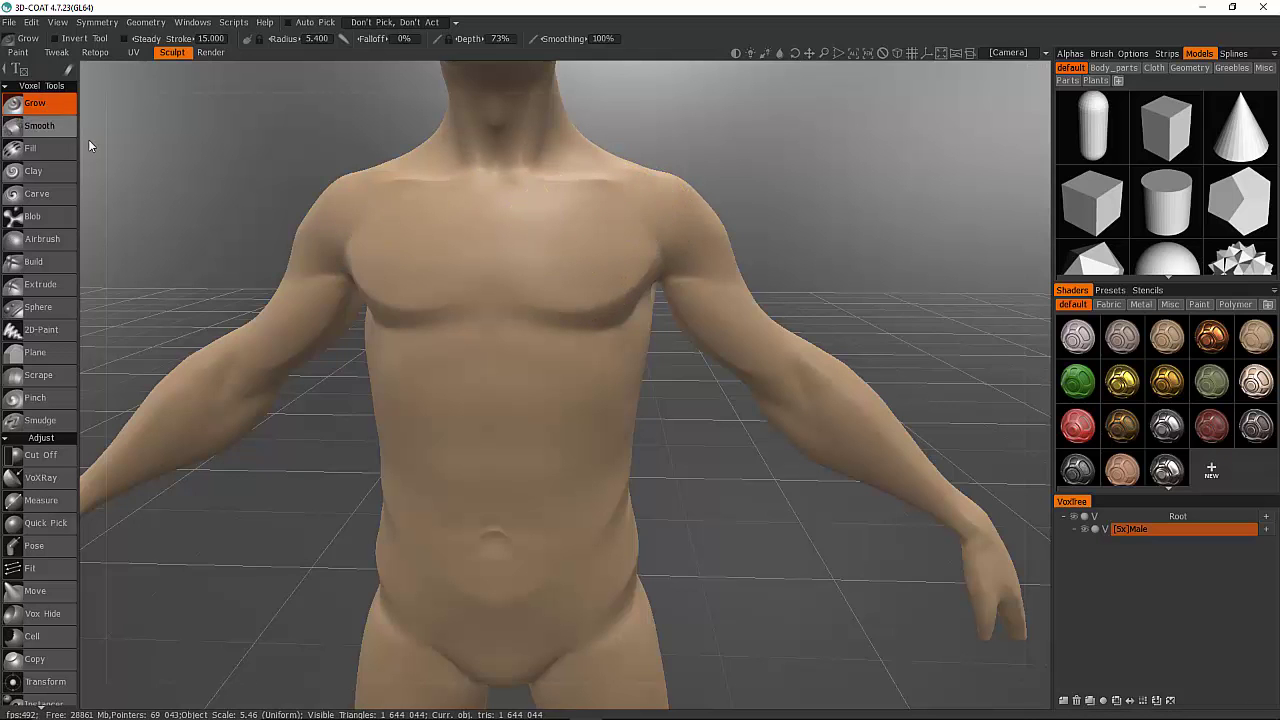
Examine the male figure's body from the front and the side at different distances
{"action": "left_click_drag", "start_coordinate": [631, 284], "coordinate": [567, 308], "text": "alt"}
{"action": "mouse_move", "coordinate": [566, 307]}
{"action": "right_mouse_down"}
{"action": "mouse_move", "coordinate": [683, 283]}
{"action": "mouse_move", "coordinate": [657, 351]}
{"action": "mouse_move", "coordinate": [677, 396]}
{"action": "mouse_move", "coordinate": [665, 369]}
{"action": "mouse_move", "coordinate": [674, 389]}
{"action": "mouse_move", "coordinate": [409, 331]}
{"action": "mouse_move", "coordinate": [189, 366]}
{"action": "mouse_move", "coordinate": [166, 411]}
{"action": "mouse_move", "coordinate": [383, 480]}
{"action": "mouse_move", "coordinate": [803, 374]}
{"action": "mouse_move", "coordinate": [706, 283]}
{"action": "mouse_move", "coordinate": [640, 350]}
{"action": "mouse_move", "coordinate": [691, 392]}
{"action": "mouse_move", "coordinate": [716, 388]}
{"action": "mouse_move", "coordinate": [721, 374]}
{"action": "mouse_move", "coordinate": [685, 371]}
{"action": "mouse_move", "coordinate": [677, 429]}
{"action": "mouse_move", "coordinate": [674, 409]}
{"action": "mouse_move", "coordinate": [586, 420]}
{"action": "mouse_move", "coordinate": [794, 429]}
{"action": "mouse_move", "coordinate": [996, 408]}
{"action": "mouse_move", "coordinate": [419, 423]}
{"action": "mouse_move", "coordinate": [322, 438]}
{"action": "mouse_move", "coordinate": [408, 462]}
{"action": "mouse_move", "coordinate": [709, 423]}
{"action": "mouse_move", "coordinate": [676, 421]}
{"action": "right_mouse_up"}
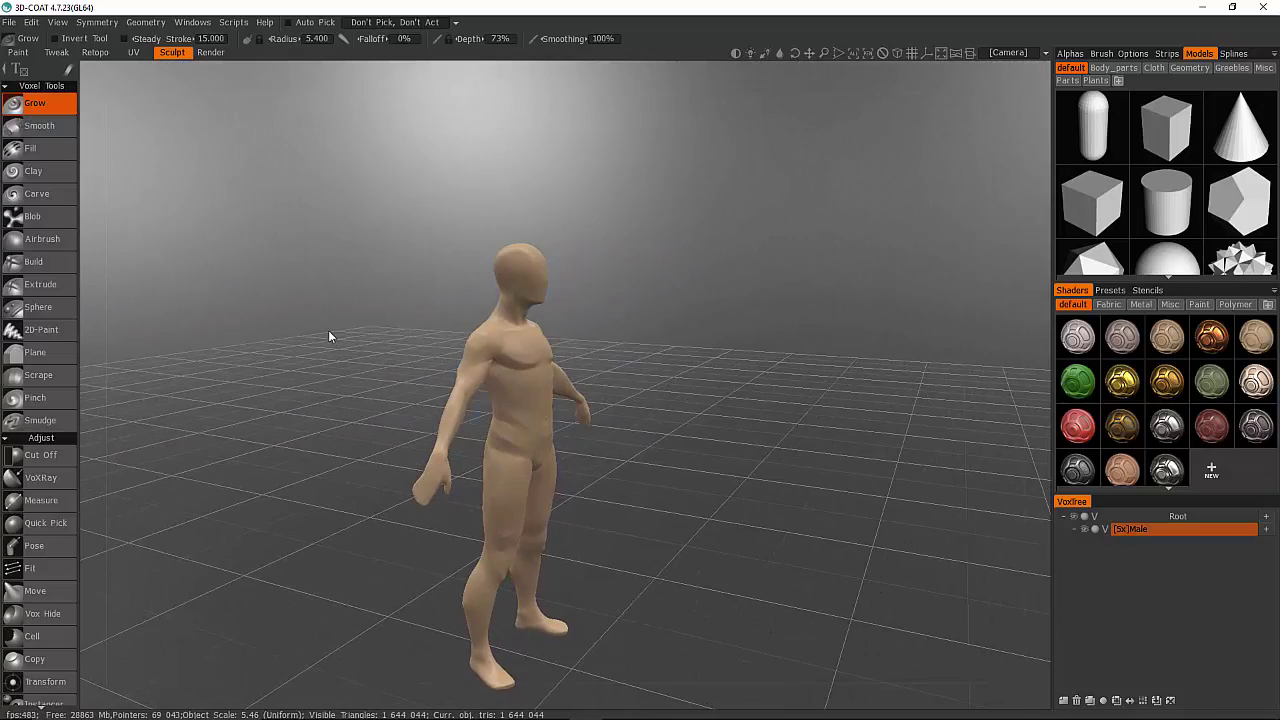
{"action": "right_click_drag", "start_coordinate": [512, 431], "coordinate": [560, 394]}
{"action": "scroll", "coordinate": [603, 317], "scroll_direction": "up", "scroll_amount": 8}
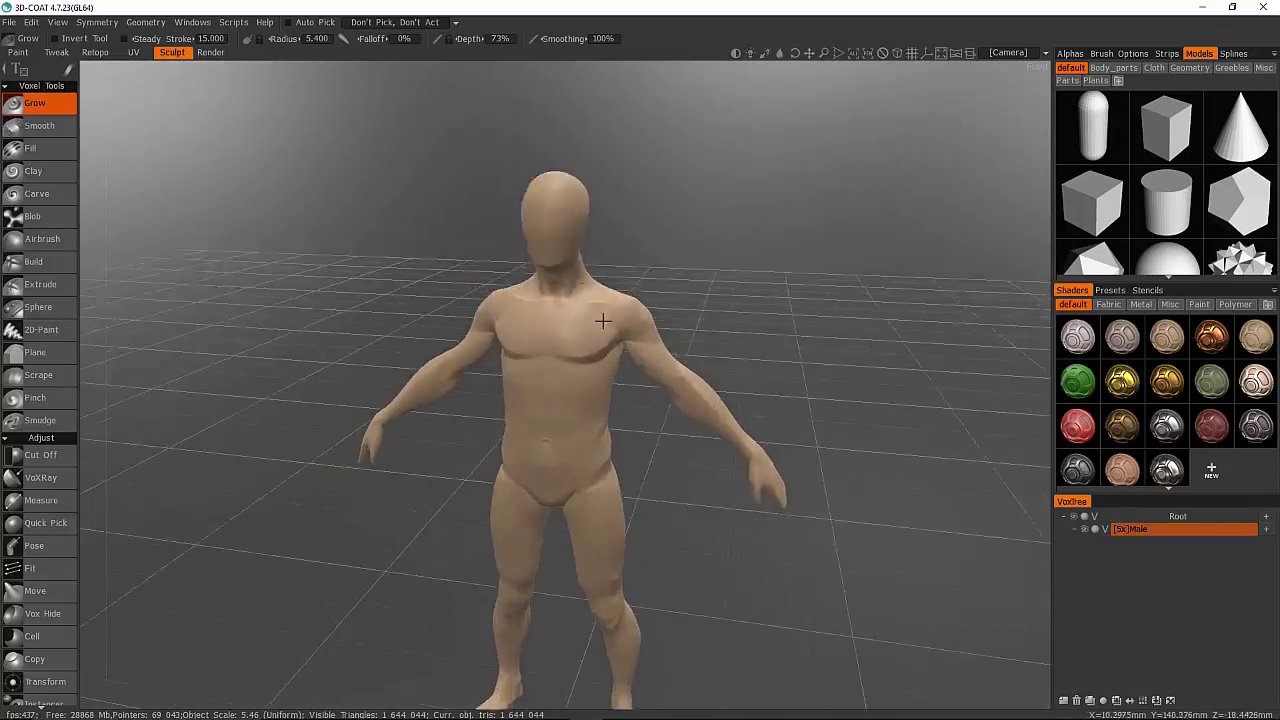
{"action": "scroll", "coordinate": [629, 331], "scroll_direction": "down", "scroll_amount": 4}
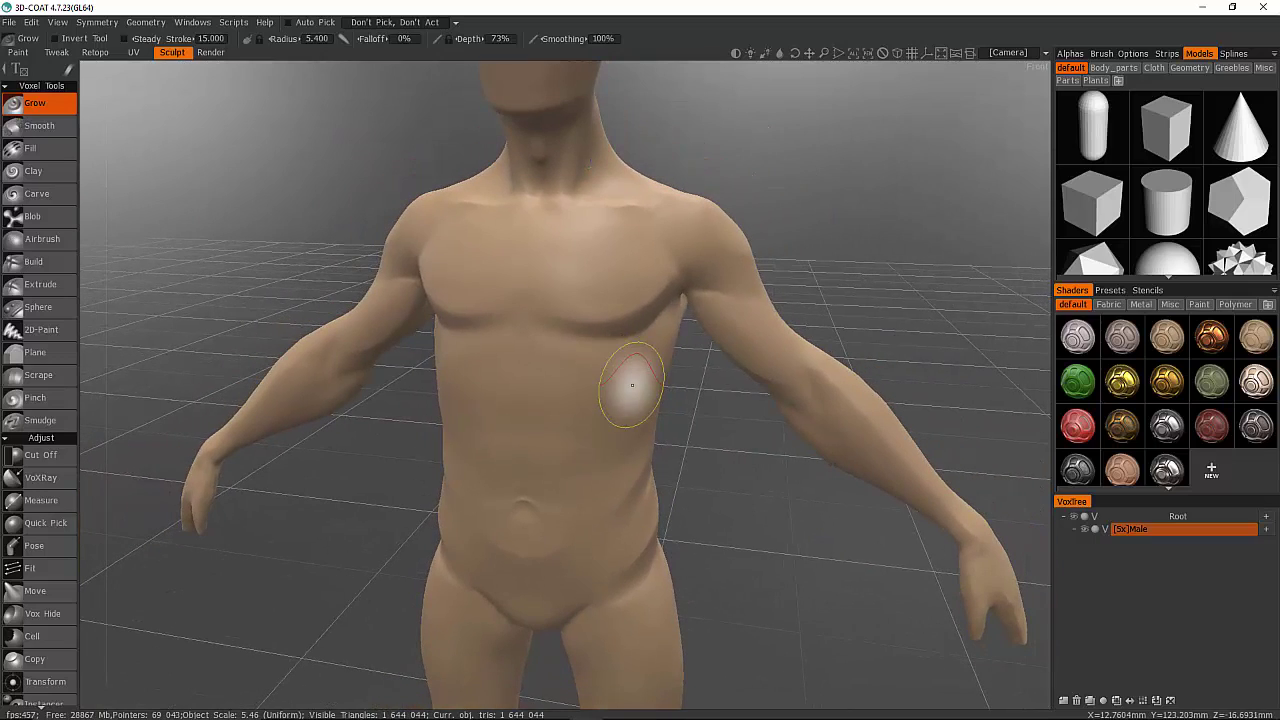
{"action": "mouse_move", "coordinate": [606, 283]}
{"action": "right_mouse_down"}
{"action": "mouse_move", "coordinate": [671, 309]}
{"action": "mouse_move", "coordinate": [608, 311]}
{"action": "mouse_move", "coordinate": [672, 380]}
{"action": "right_mouse_up"}
{"action": "right_click_drag", "start_coordinate": [744, 461], "coordinate": [529, 342]}
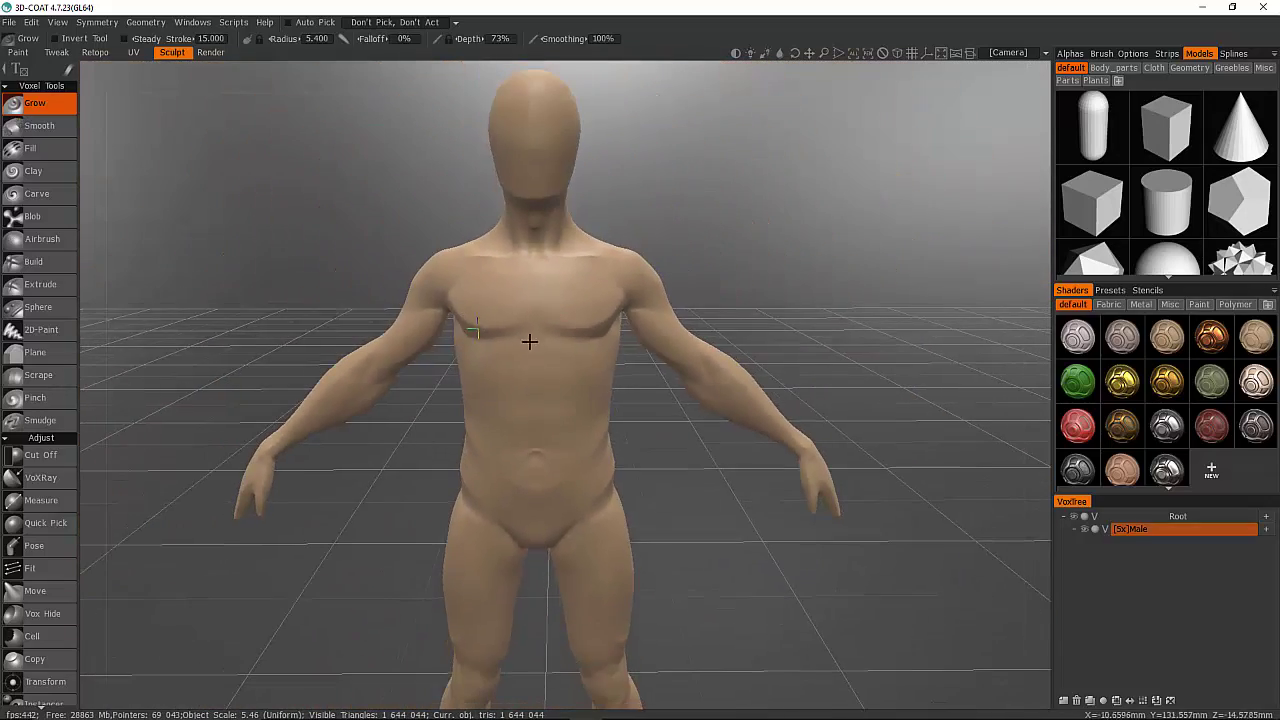
{"action": "middle_click_drag", "start_coordinate": [638, 403], "coordinate": [664, 485], "text": "alt"}
{"action": "mouse_move", "coordinate": [616, 386]}
{"action": "right_mouse_down", "text": "alt"}
{"action": "mouse_move", "coordinate": [676, 378]}
{"action": "mouse_move", "coordinate": [663, 370]}
{"action": "right_mouse_up", "text": "alt"}
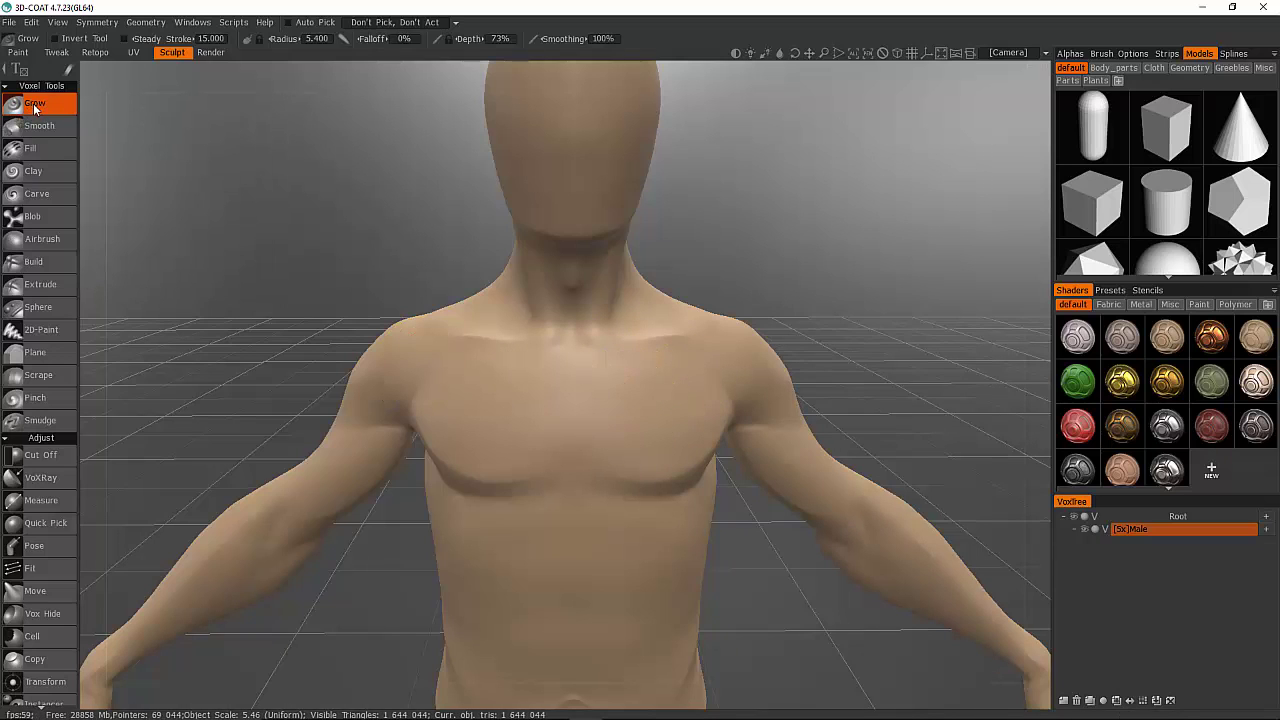
Set the Grow brush to a radius of 5.528 and a depth of 89%
{"action": "right_click_drag", "start_coordinate": [656, 403], "coordinate": [627, 376]}
{"action": "left_click", "coordinate": [640, 399]}
{"action": "mouse_move", "coordinate": [610, 464]}
{"action": "right_mouse_down"}
{"action": "mouse_move", "coordinate": [592, 460]}
{"action": "mouse_move", "coordinate": [608, 450]}
{"action": "right_mouse_up"}
{"action": "right_click_drag", "start_coordinate": [670, 388], "coordinate": [705, 389]}
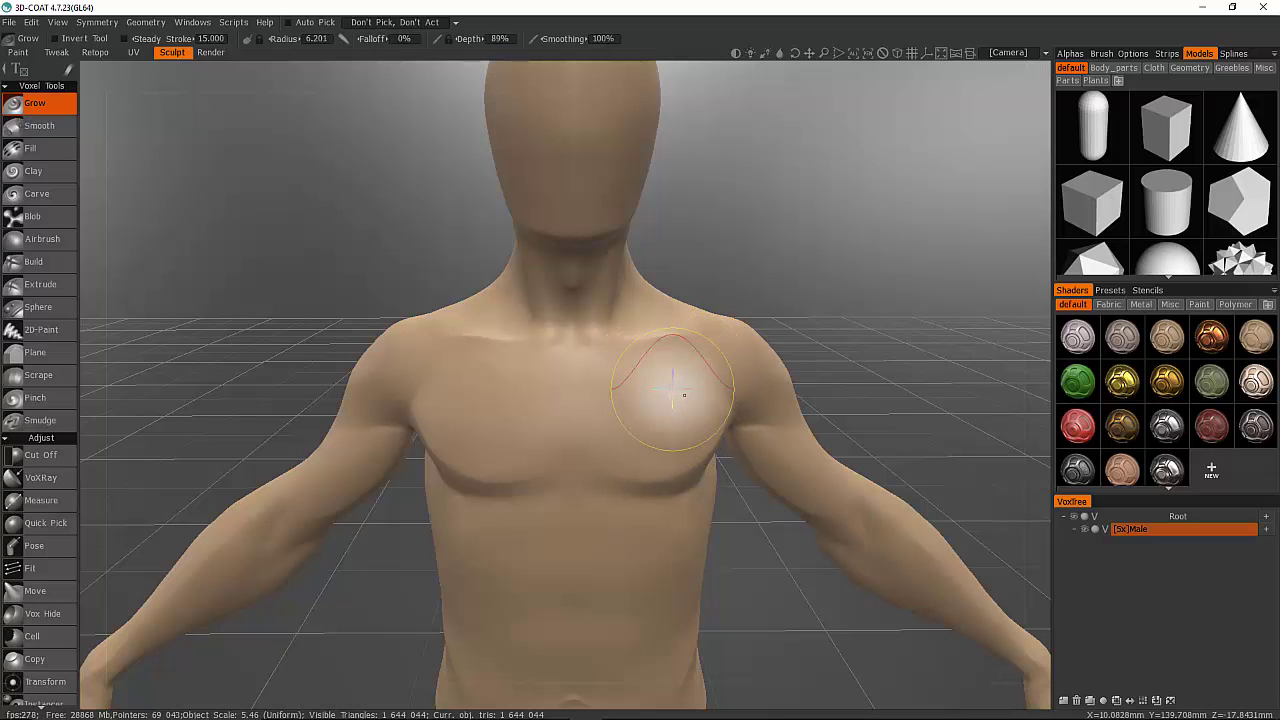
{"action": "right_click_drag", "start_coordinate": [684, 395], "coordinate": [691, 395]}
{"action": "middle_click_drag", "start_coordinate": [689, 395], "coordinate": [659, 392], "text": "alt"}
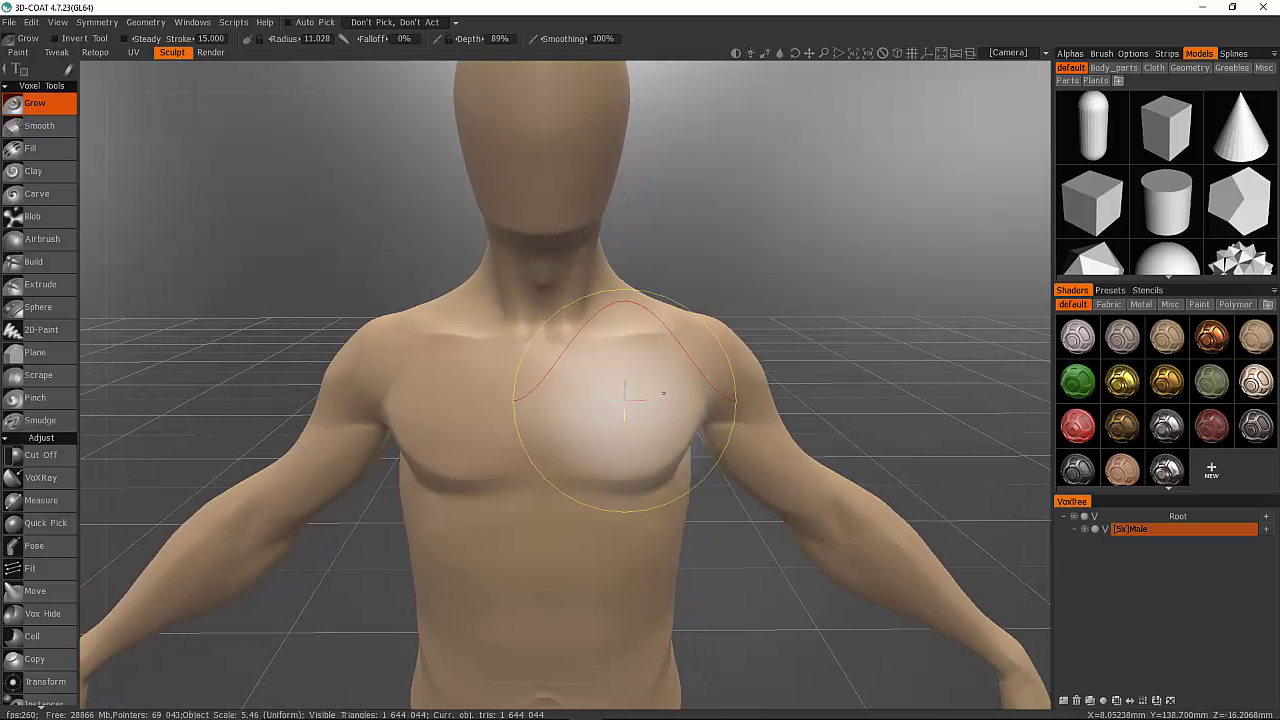
{"action": "mouse_move", "coordinate": [656, 396]}
{"action": "right_mouse_down"}
{"action": "mouse_move", "coordinate": [706, 396]}
{"action": "mouse_move", "coordinate": [642, 397]}
{"action": "mouse_move", "coordinate": [816, 410]}
{"action": "mouse_move", "coordinate": [660, 406]}
{"action": "right_mouse_up"}
{"action": "mouse_move", "coordinate": [658, 406]}
{"action": "middle_mouse_down", "text": "alt"}
{"action": "mouse_move", "coordinate": [711, 407]}
{"action": "mouse_move", "coordinate": [659, 403]}
{"action": "middle_mouse_up", "text": "alt"}
{"action": "mouse_move", "coordinate": [643, 392]}
{"action": "right_mouse_down"}
{"action": "mouse_move", "coordinate": [657, 391]}
{"action": "mouse_move", "coordinate": [571, 400]}
{"action": "right_mouse_up"}
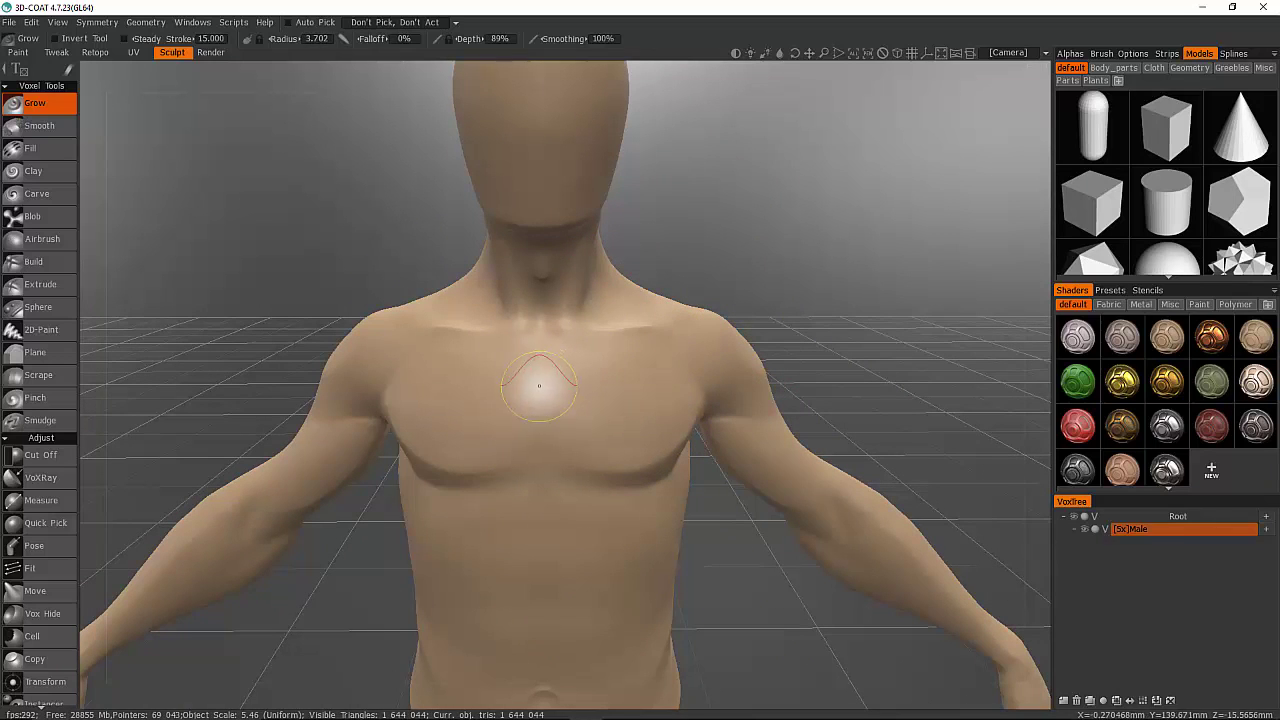
{"action": "right_click_drag", "start_coordinate": [586, 391], "coordinate": [604, 391]}
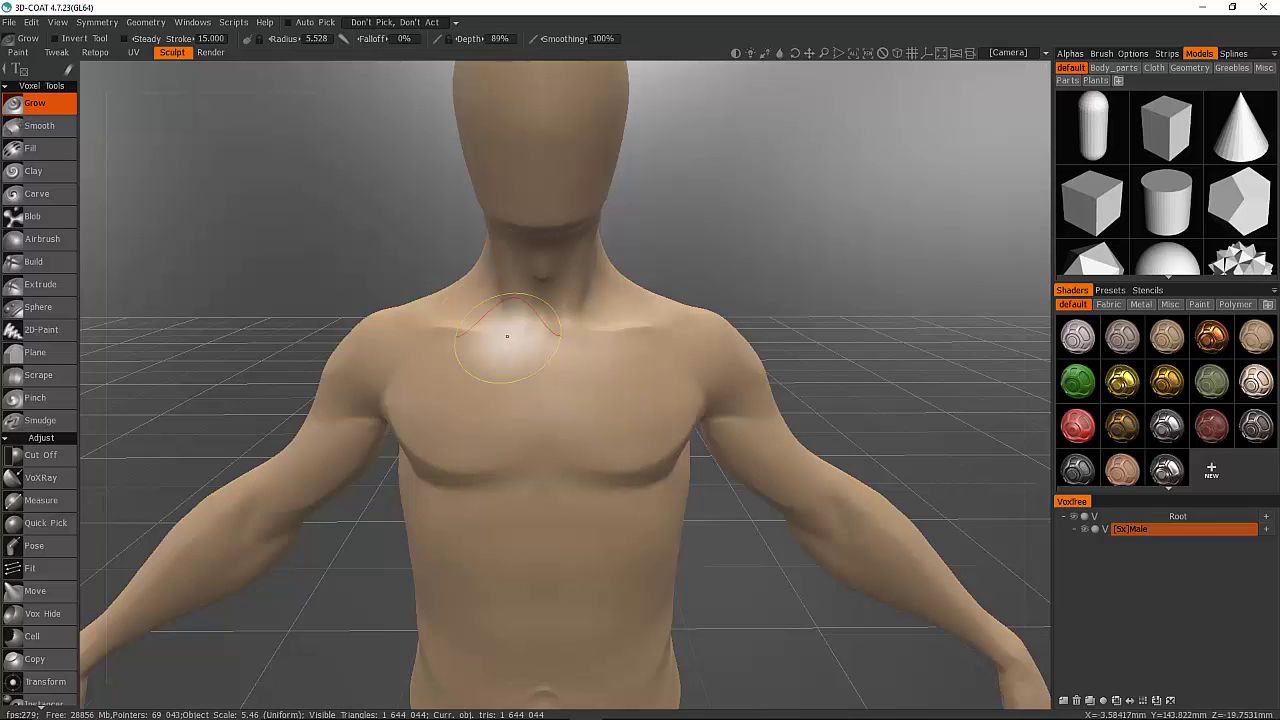
{"action": "mouse_move", "coordinate": [193, 23]}
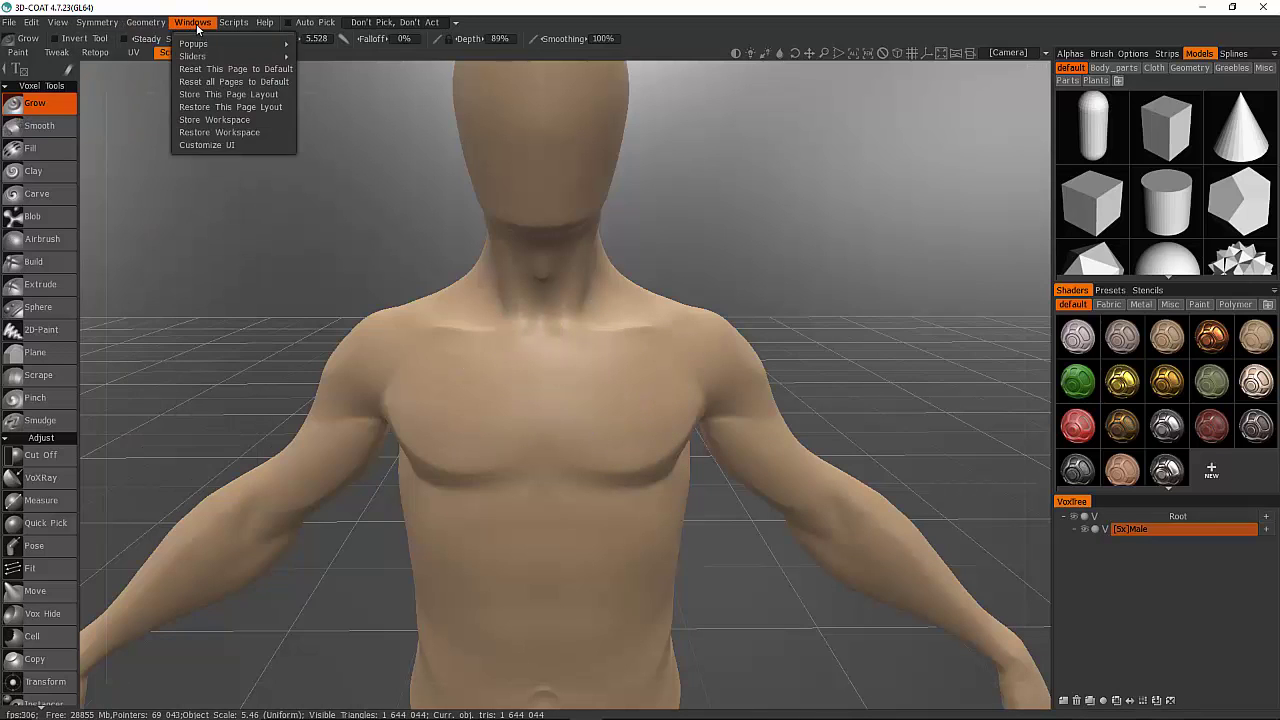
{"action": "mouse_move", "coordinate": [146, 26]}
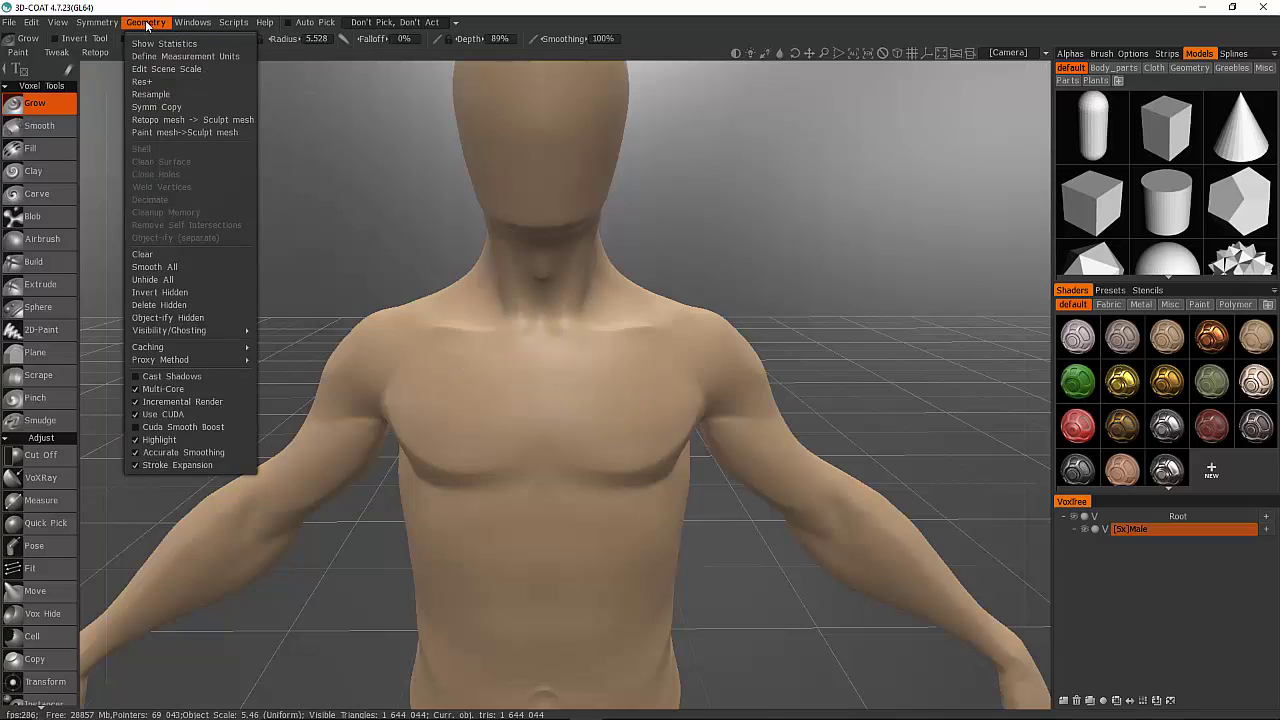
{"action": "mouse_move", "coordinate": [105, 24]}
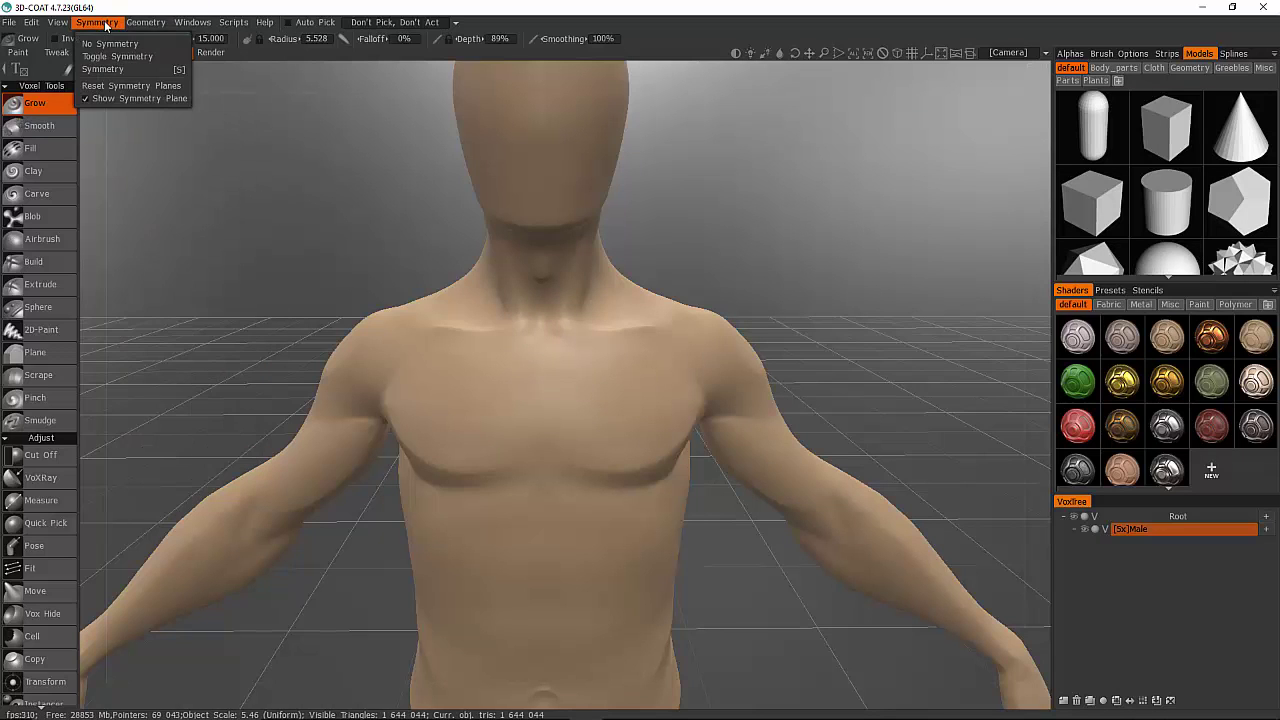
{"action": "mouse_move", "coordinate": [63, 24]}
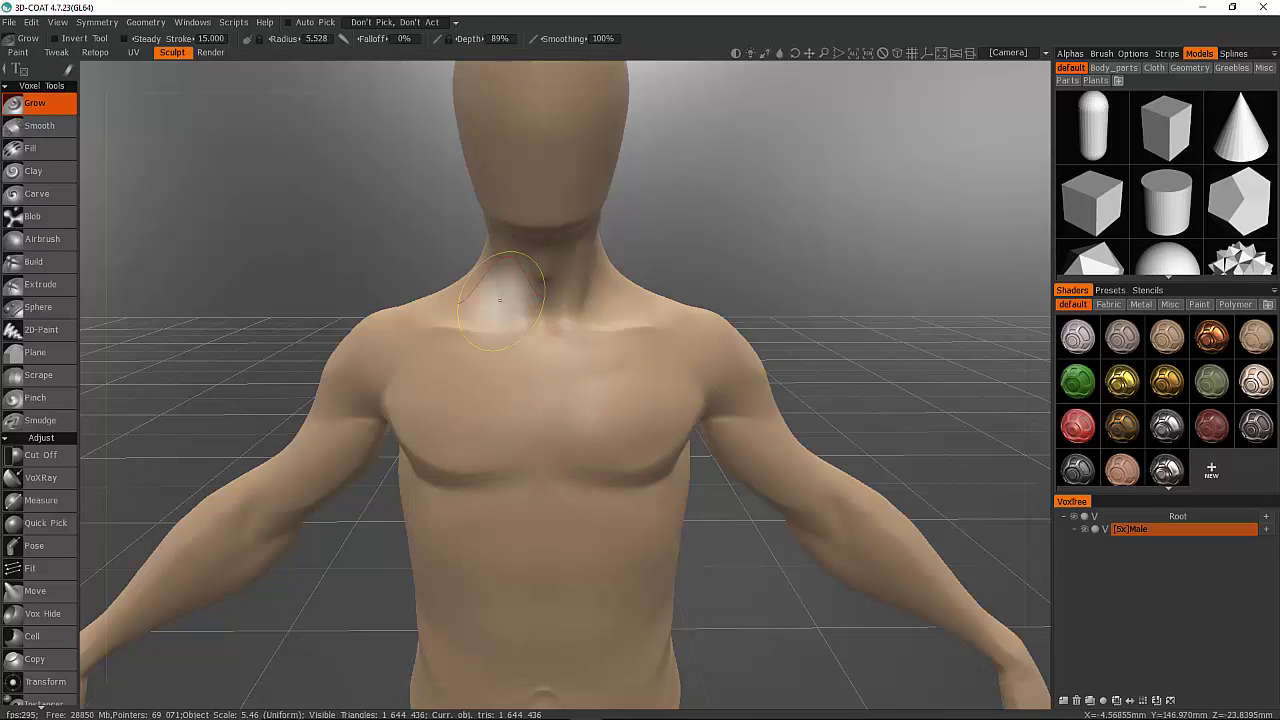
Try separate Grow strokes across the chest and on the figure's right upper arm, and undo them
{"action": "left_click_drag", "start_coordinate": [626, 413], "coordinate": [642, 416]}
{"action": "left_click_drag", "start_coordinate": [551, 428], "coordinate": [400, 440]}
{"action": "left_click_drag", "start_coordinate": [307, 454], "coordinate": [299, 460]}
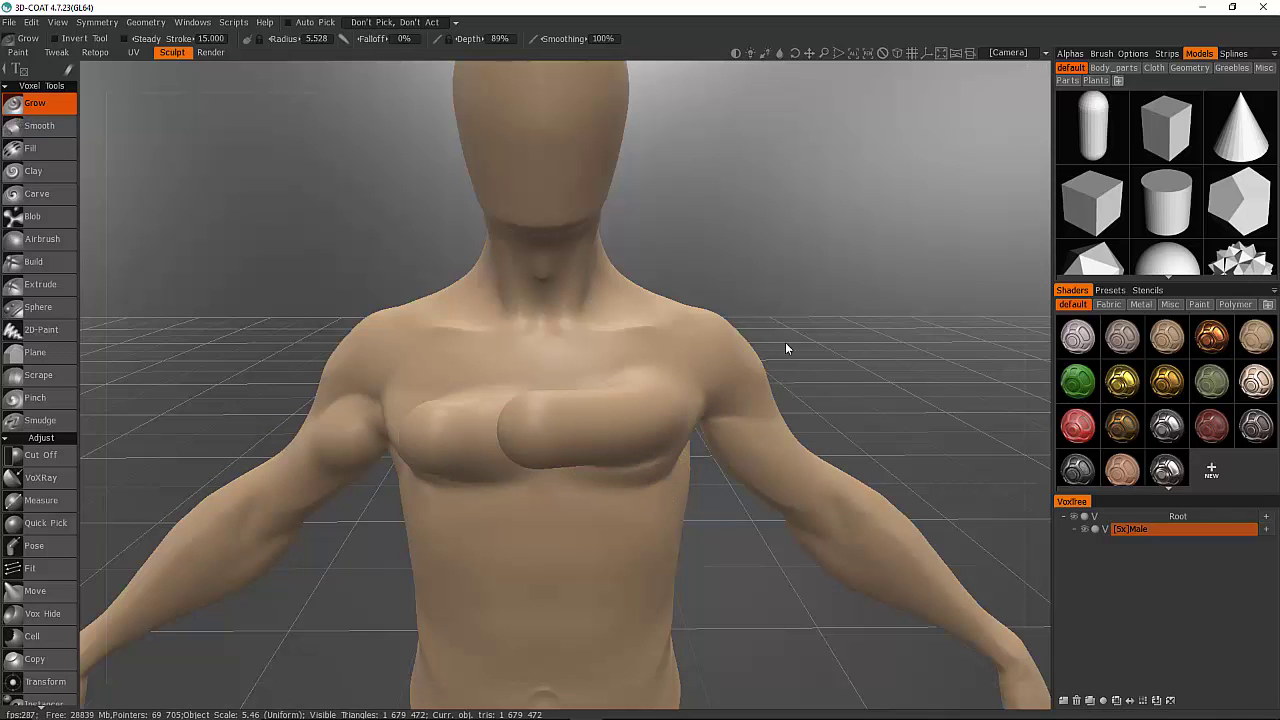
{"action": "mouse_move", "coordinate": [785, 345]}
{"action": "left_mouse_down"}
{"action": "mouse_move", "coordinate": [889, 368]}
{"action": "mouse_move", "coordinate": [821, 348]}
{"action": "mouse_move", "coordinate": [803, 384]}
{"action": "mouse_move", "coordinate": [760, 371]}
{"action": "mouse_move", "coordinate": [797, 389]}
{"action": "mouse_move", "coordinate": [780, 386]}
{"action": "mouse_move", "coordinate": [807, 340]}
{"action": "left_mouse_up"}
{"action": "key", "text": "ctrl+z"}
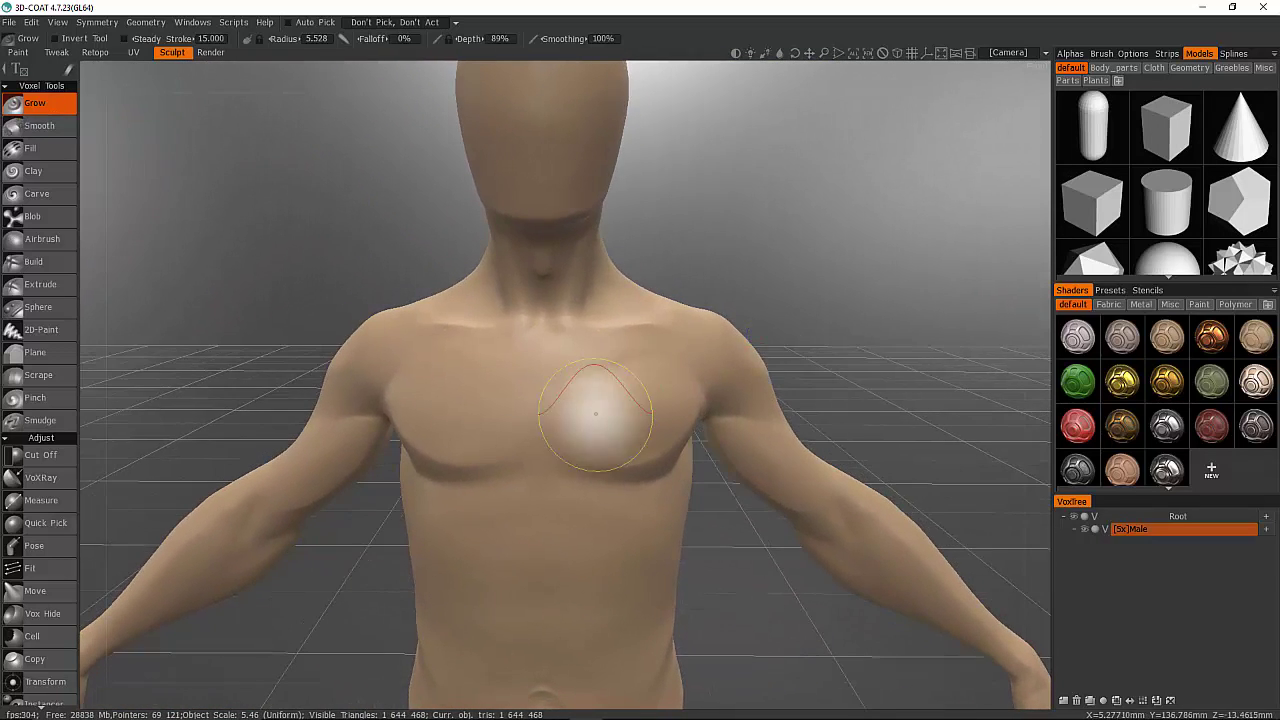
Try one continuous Grow stroke across the chest to the figure's right upper arm, and undo it
{"action": "left_click_drag", "start_coordinate": [663, 409], "coordinate": [340, 458]}
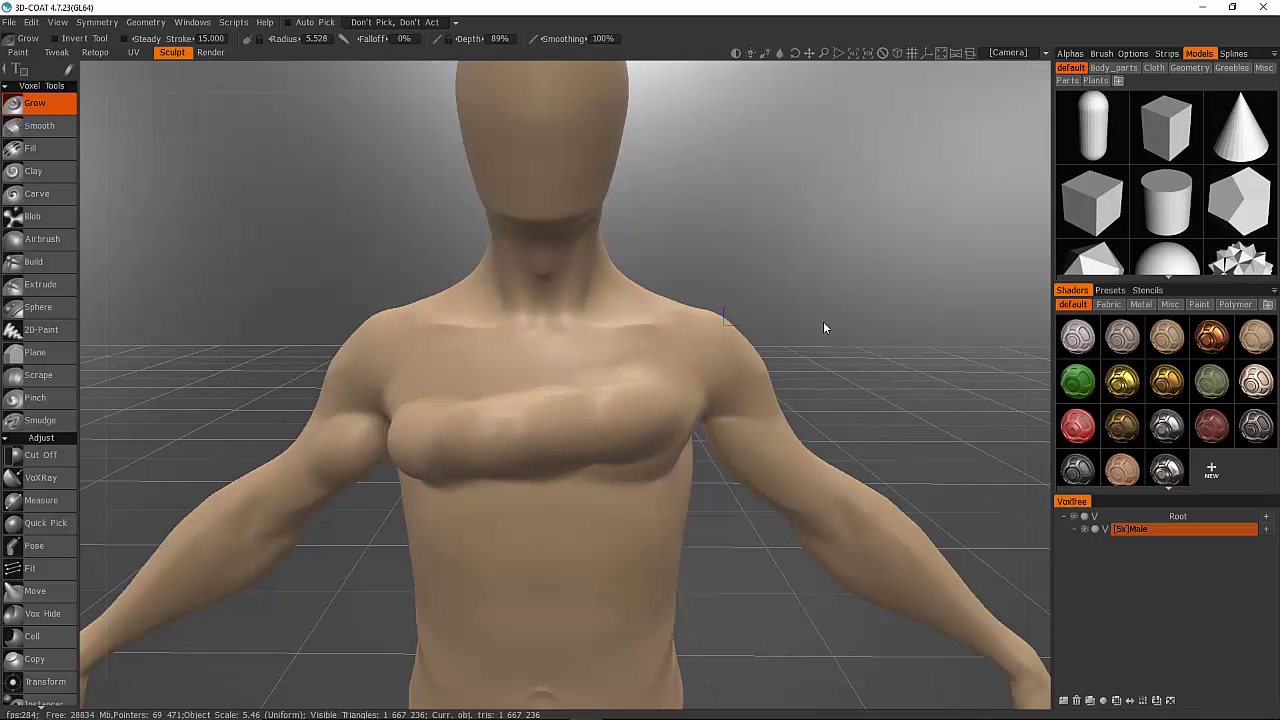
{"action": "left_click_drag", "start_coordinate": [823, 321], "coordinate": [828, 404]}
{"action": "key", "text": "ctrl+z"}
Try building up the figure's left pectoral with short Grow strokes, and undo the bulge
{"action": "left_click_drag", "start_coordinate": [709, 506], "coordinate": [705, 448]}
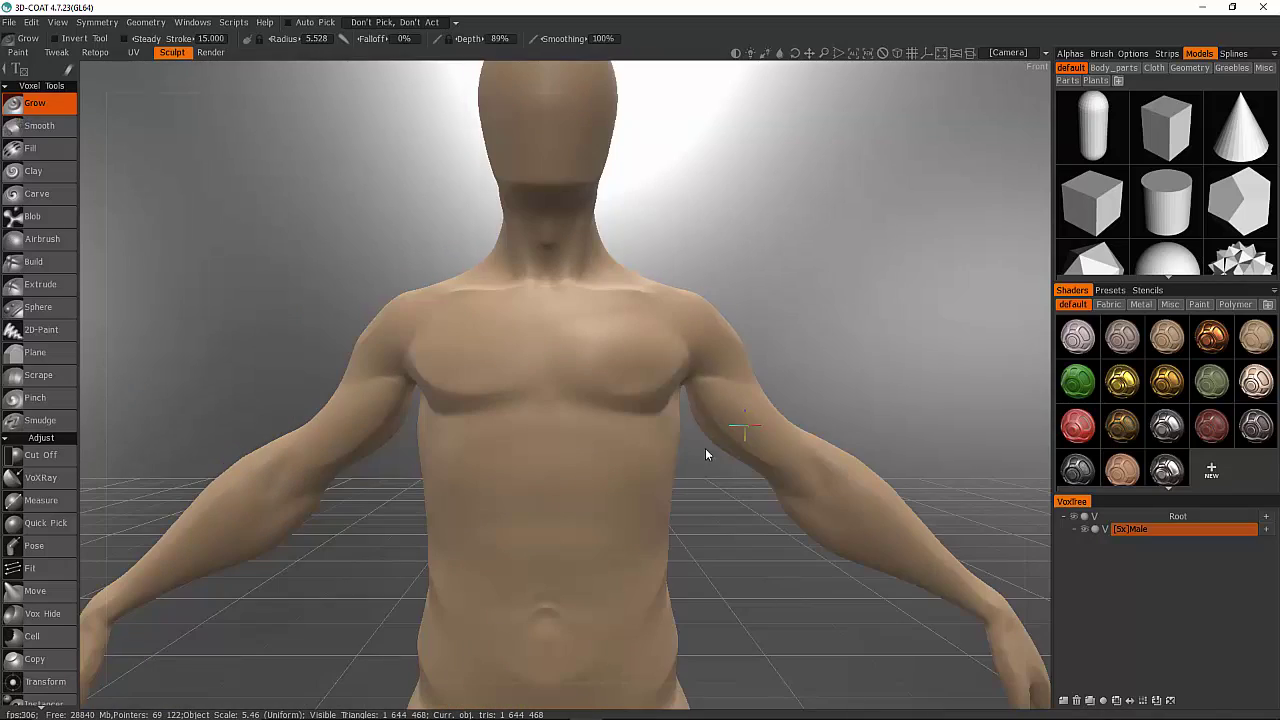
{"action": "left_click_drag", "start_coordinate": [703, 355], "coordinate": [757, 350]}
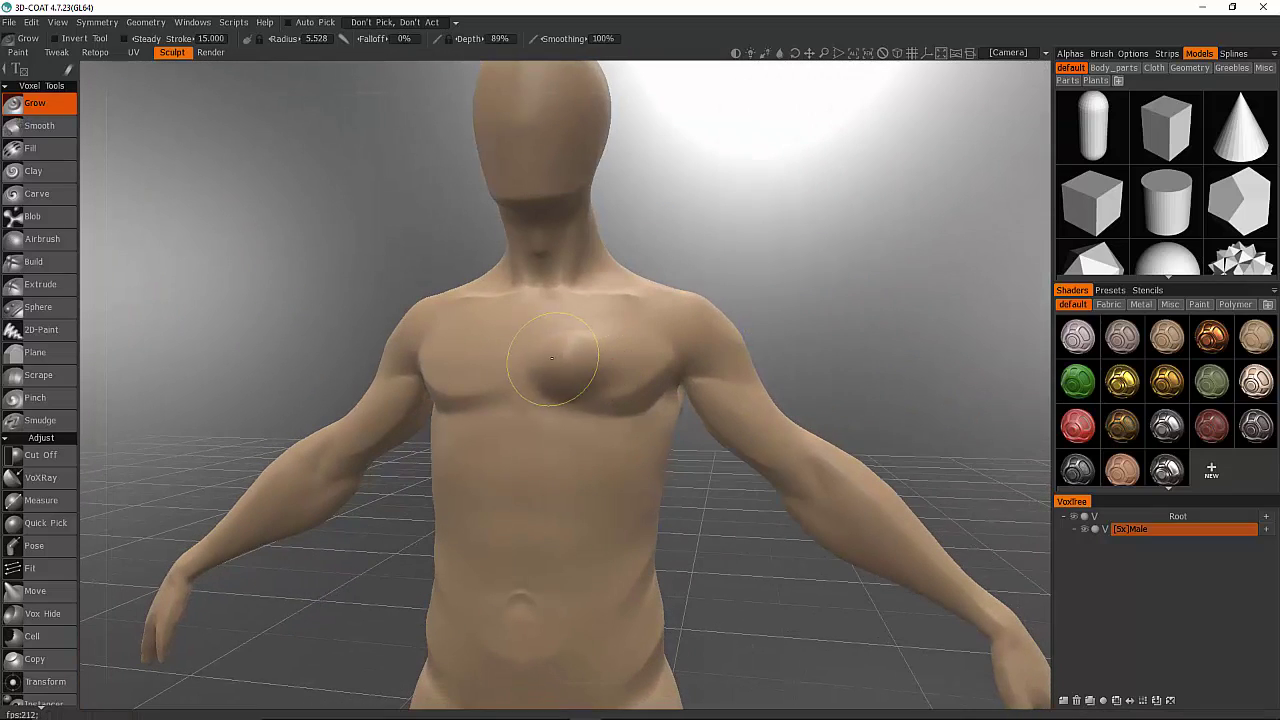
{"action": "left_click_drag", "start_coordinate": [552, 357], "coordinate": [580, 355]}
{"action": "mouse_move", "coordinate": [765, 315]}
{"action": "left_mouse_down"}
{"action": "mouse_move", "coordinate": [871, 362]}
{"action": "mouse_move", "coordinate": [852, 413]}
{"action": "left_mouse_up"}
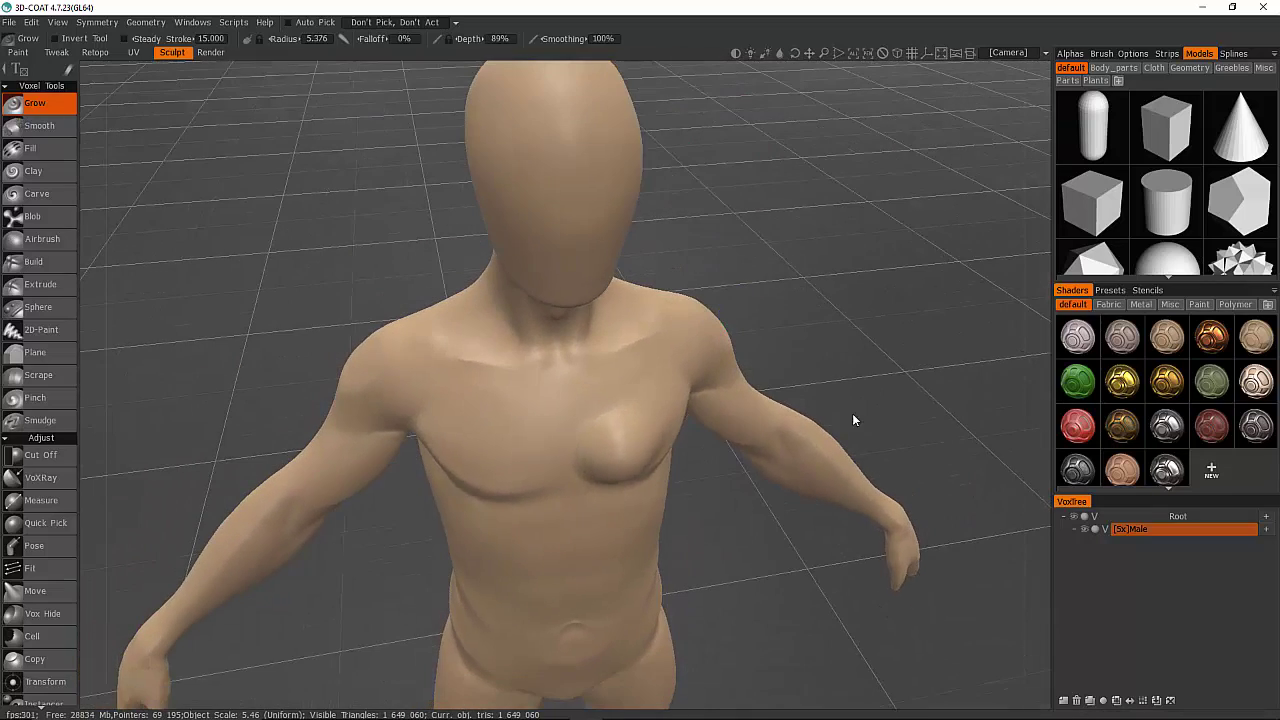
{"action": "key", "text": "ctrl+z"}
{"action": "left_click_drag", "start_coordinate": [808, 302], "coordinate": [808, 388]}
{"action": "mouse_move", "coordinate": [594, 357]}
{"action": "left_mouse_down"}
{"action": "mouse_move", "coordinate": [580, 334]}
{"action": "mouse_move", "coordinate": [601, 342]}
{"action": "left_mouse_up"}
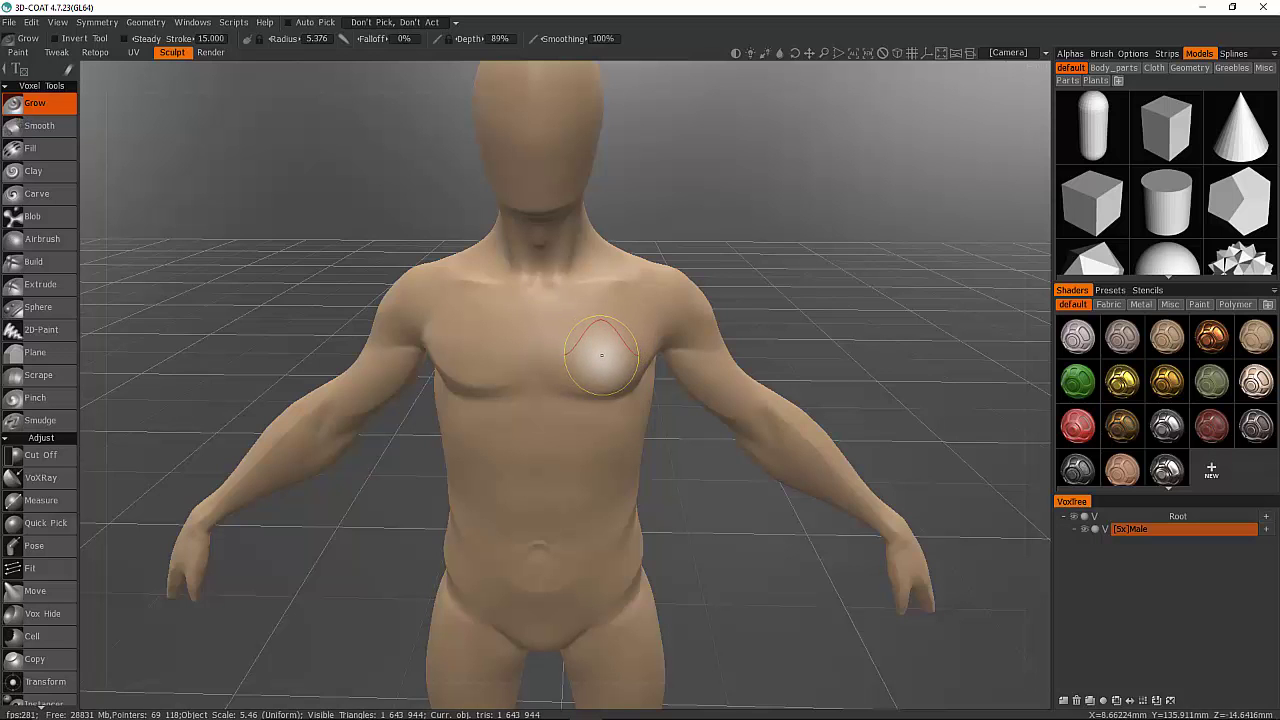
Thicken the thumb and fingers of the figure's left hand with Grow strokes
{"action": "mouse_move", "coordinate": [882, 420]}
{"action": "left_mouse_down"}
{"action": "mouse_move", "coordinate": [794, 334]}
{"action": "mouse_move", "coordinate": [841, 418]}
{"action": "left_mouse_up"}
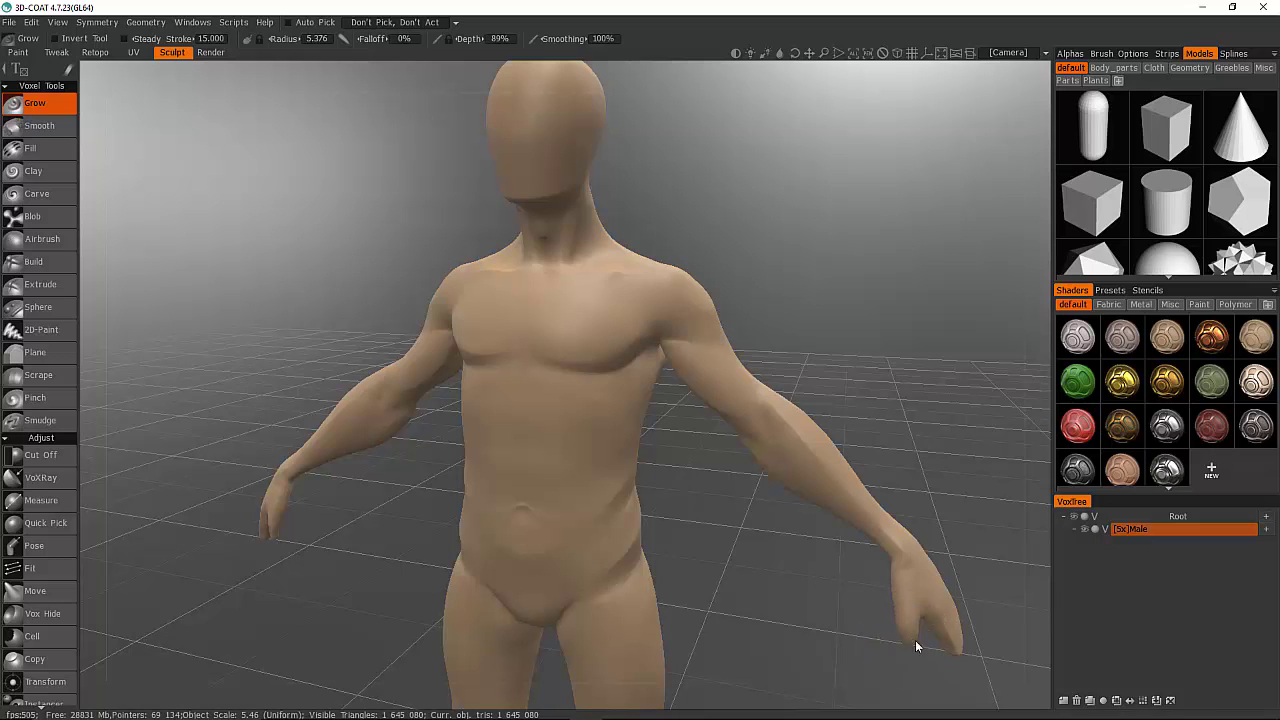
{"action": "mouse_move", "coordinate": [920, 489]}
{"action": "left_mouse_down"}
{"action": "mouse_move", "coordinate": [900, 523]}
{"action": "mouse_move", "coordinate": [877, 529]}
{"action": "left_mouse_up"}
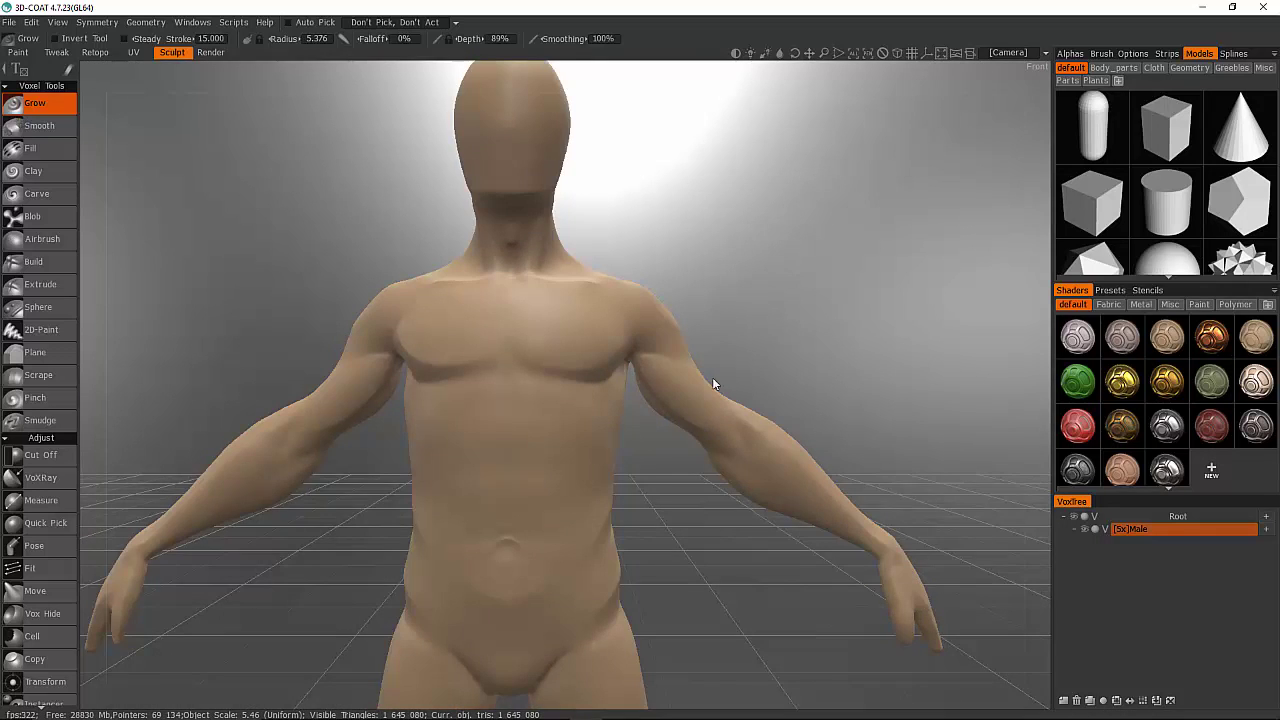
{"action": "left_click_drag", "start_coordinate": [713, 384], "coordinate": [683, 492]}
{"action": "middle_click_drag", "start_coordinate": [683, 492], "coordinate": [505, 265]}
{"action": "right_click_drag", "start_coordinate": [638, 378], "coordinate": [725, 388]}
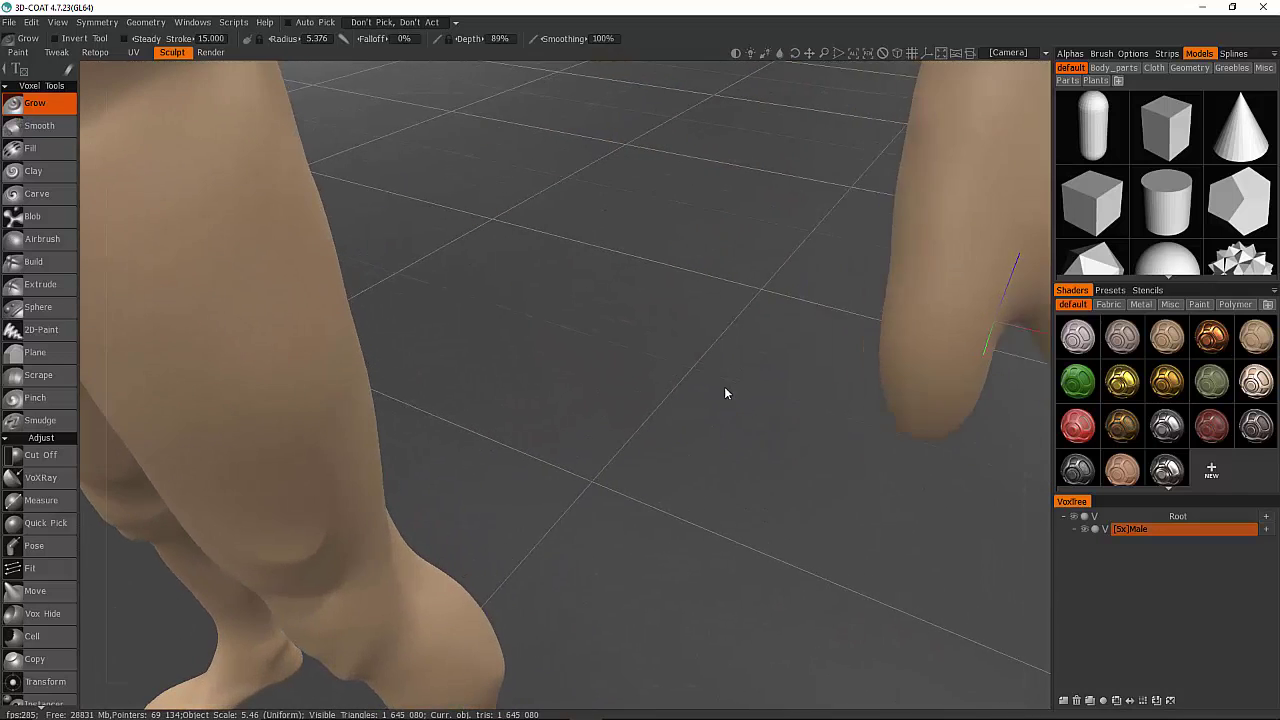
{"action": "left_click_drag", "start_coordinate": [724, 386], "coordinate": [689, 391]}
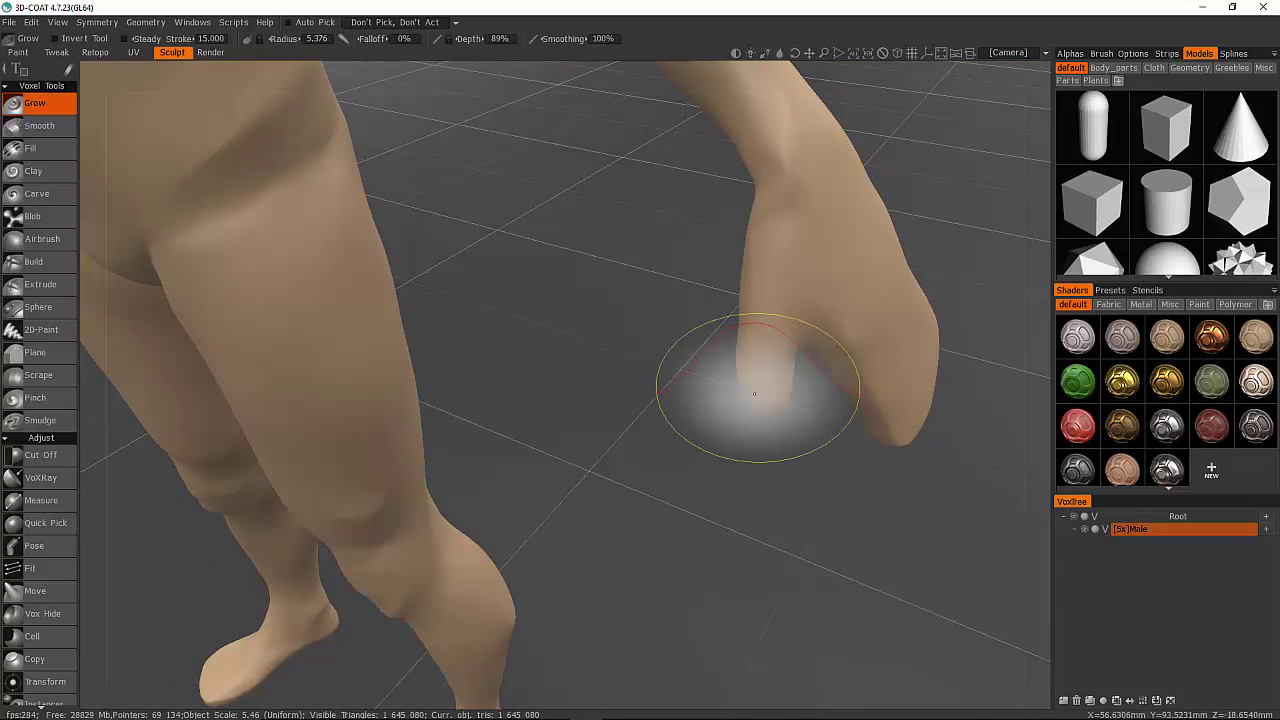
{"action": "mouse_move", "coordinate": [756, 402]}
{"action": "left_mouse_down"}
{"action": "mouse_move", "coordinate": [766, 418]}
{"action": "mouse_move", "coordinate": [857, 410]}
{"action": "mouse_move", "coordinate": [943, 358]}
{"action": "mouse_move", "coordinate": [831, 337]}
{"action": "mouse_move", "coordinate": [871, 477]}
{"action": "mouse_move", "coordinate": [874, 400]}
{"action": "mouse_move", "coordinate": [860, 420]}
{"action": "mouse_move", "coordinate": [857, 371]}
{"action": "mouse_move", "coordinate": [831, 333]}
{"action": "left_mouse_up"}
{"action": "mouse_move", "coordinate": [832, 334]}
{"action": "right_mouse_down"}
{"action": "mouse_move", "coordinate": [784, 334]}
{"action": "mouse_move", "coordinate": [890, 318]}
{"action": "right_mouse_up"}
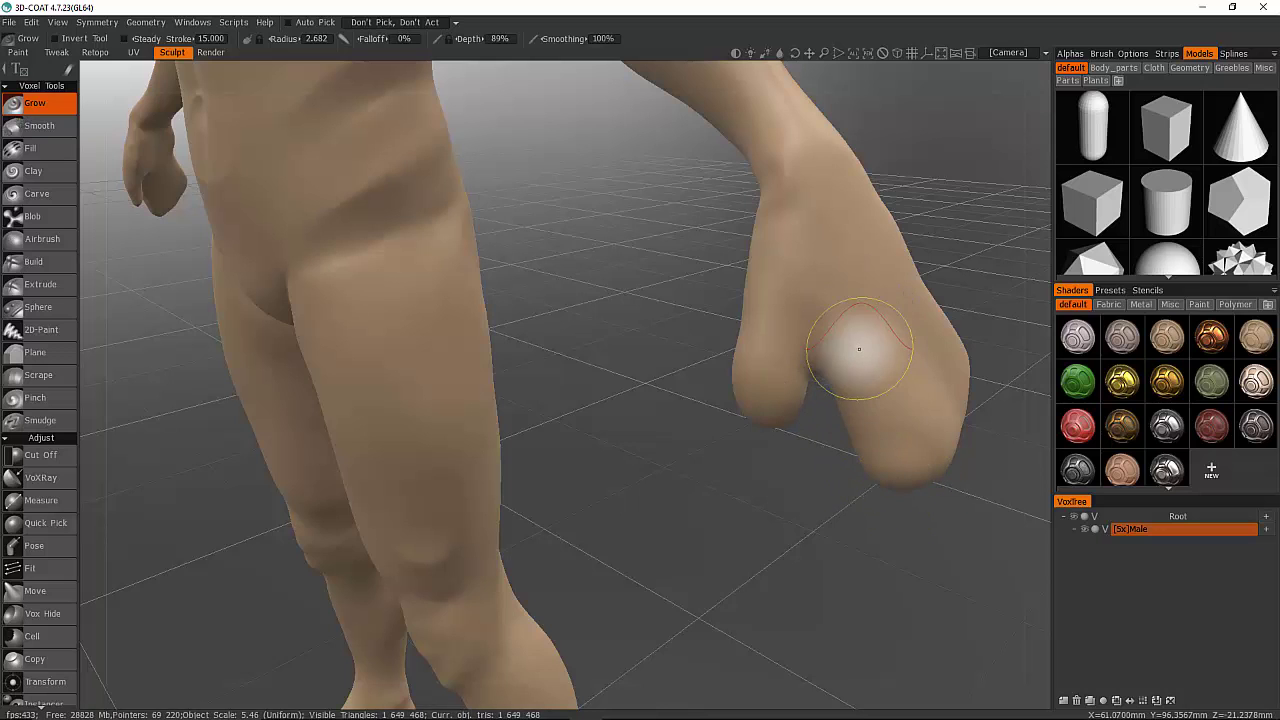
Build up the web beside the thumb and the inner side of the left hand's fingers with Grow strokes
{"action": "left_click_drag", "start_coordinate": [851, 403], "coordinate": [864, 428]}
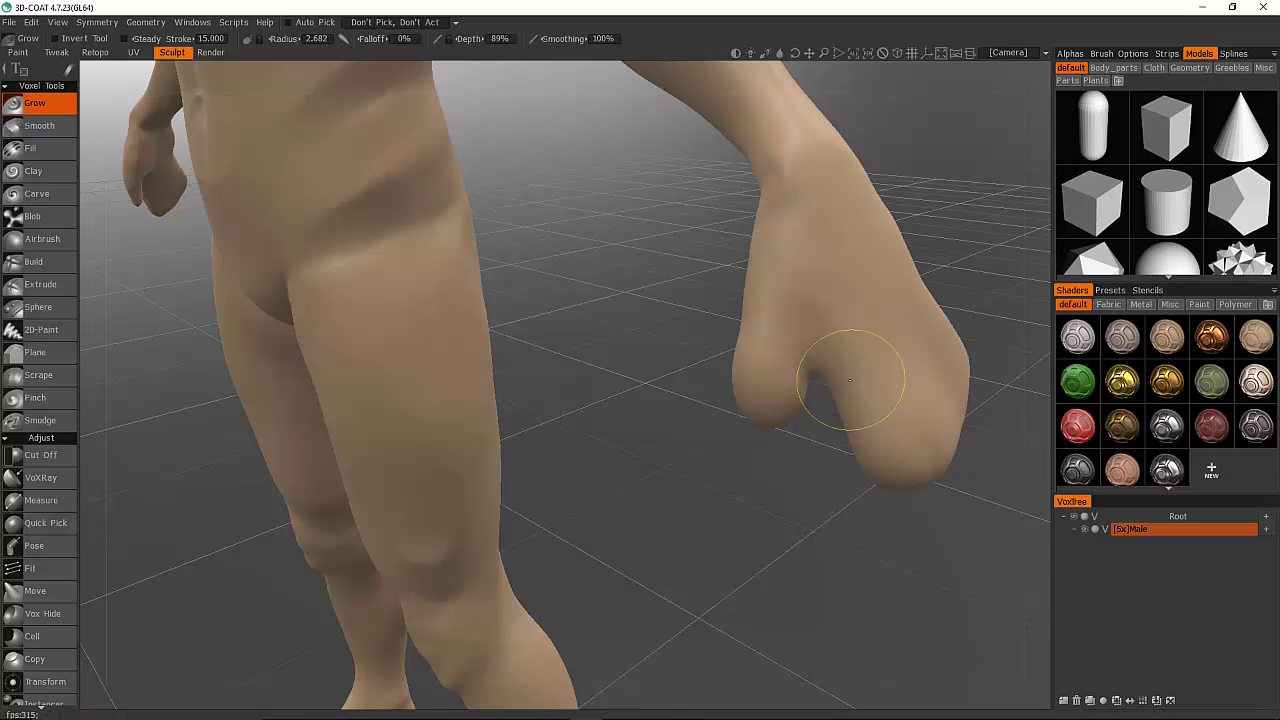
{"action": "left_click_drag", "start_coordinate": [855, 374], "coordinate": [883, 455]}
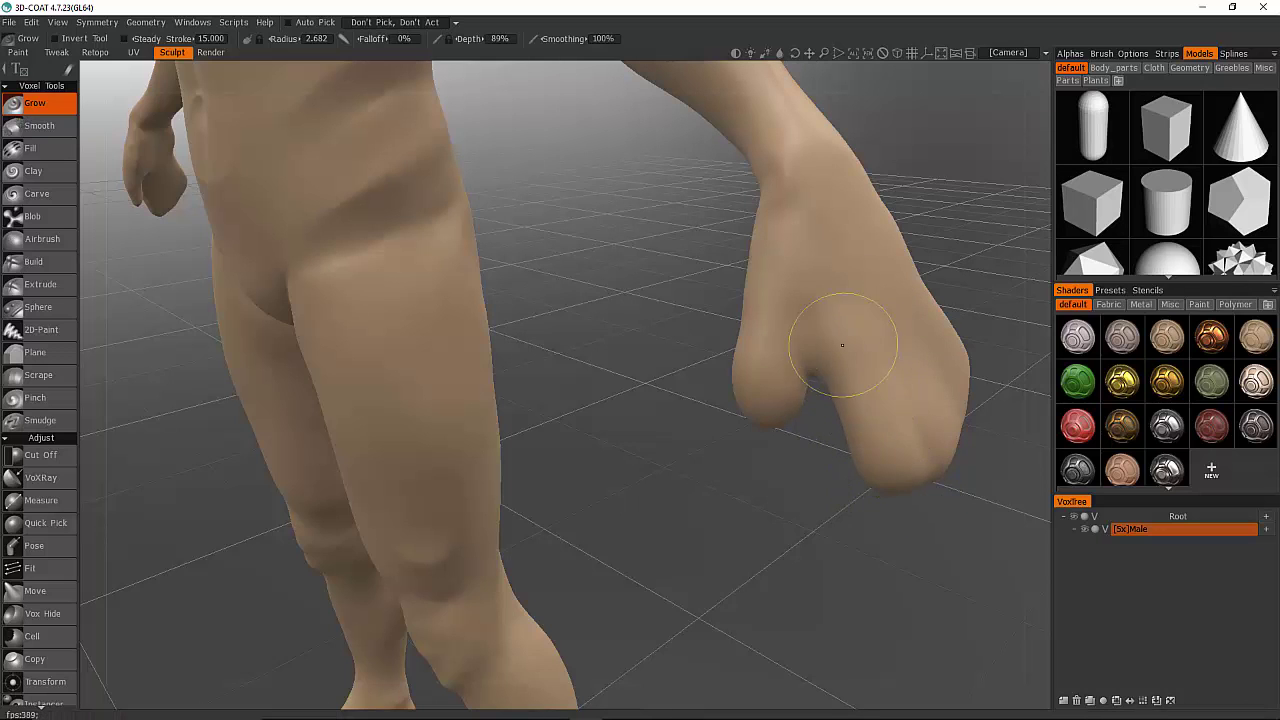
{"action": "mouse_move", "coordinate": [856, 405]}
{"action": "left_mouse_down"}
{"action": "mouse_move", "coordinate": [839, 354]}
{"action": "mouse_move", "coordinate": [850, 390]}
{"action": "left_mouse_up"}
{"action": "left_click_drag", "start_coordinate": [887, 491], "coordinate": [865, 396]}
Reshape the base and tip of the figure's left thumb with short strokes of the Grow brush
{"action": "mouse_move", "coordinate": [837, 297]}
{"action": "left_mouse_down"}
{"action": "mouse_move", "coordinate": [766, 334]}
{"action": "mouse_move", "coordinate": [764, 420]}
{"action": "mouse_move", "coordinate": [740, 343]}
{"action": "mouse_move", "coordinate": [766, 294]}
{"action": "mouse_move", "coordinate": [795, 292]}
{"action": "mouse_move", "coordinate": [790, 320]}
{"action": "left_mouse_up"}
{"action": "mouse_move", "coordinate": [777, 386]}
{"action": "left_mouse_down"}
{"action": "mouse_move", "coordinate": [786, 400]}
{"action": "mouse_move", "coordinate": [767, 420]}
{"action": "left_mouse_up"}
{"action": "left_click_drag", "start_coordinate": [775, 362], "coordinate": [771, 424]}
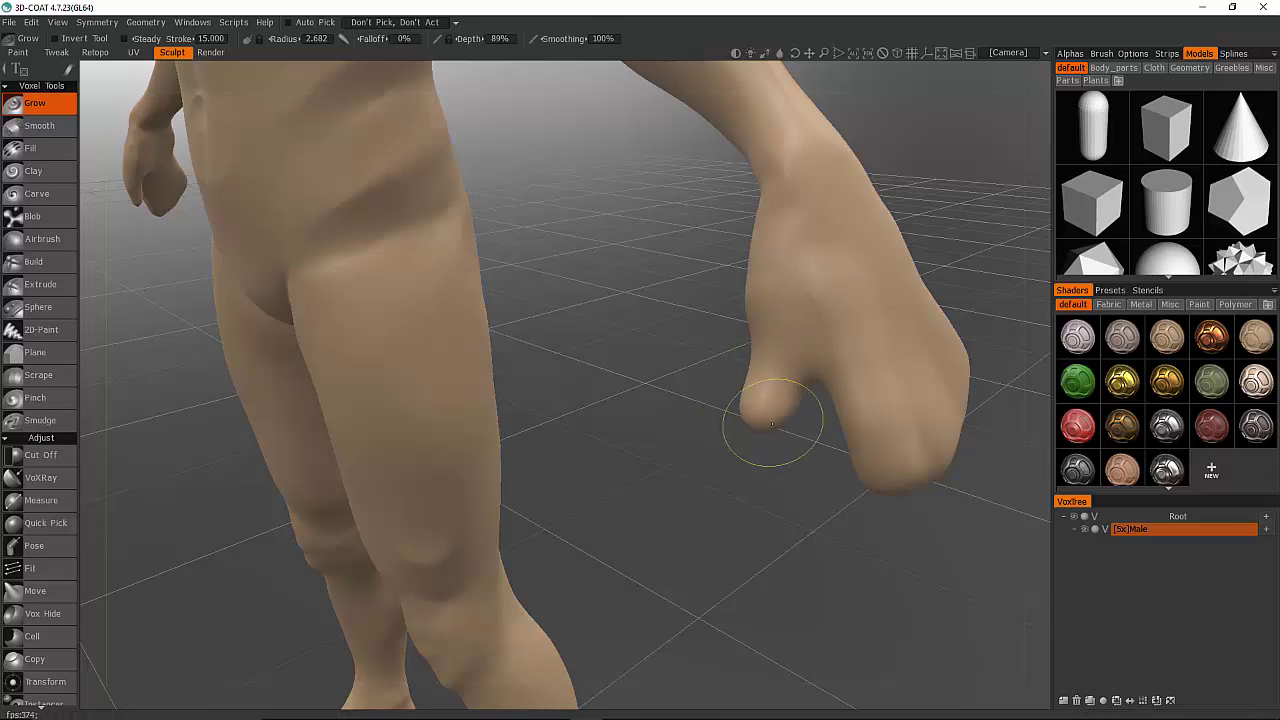
{"action": "mouse_move", "coordinate": [808, 355]}
{"action": "left_mouse_down"}
{"action": "mouse_move", "coordinate": [757, 366]}
{"action": "mouse_move", "coordinate": [766, 386]}
{"action": "mouse_move", "coordinate": [772, 370]}
{"action": "left_mouse_up"}
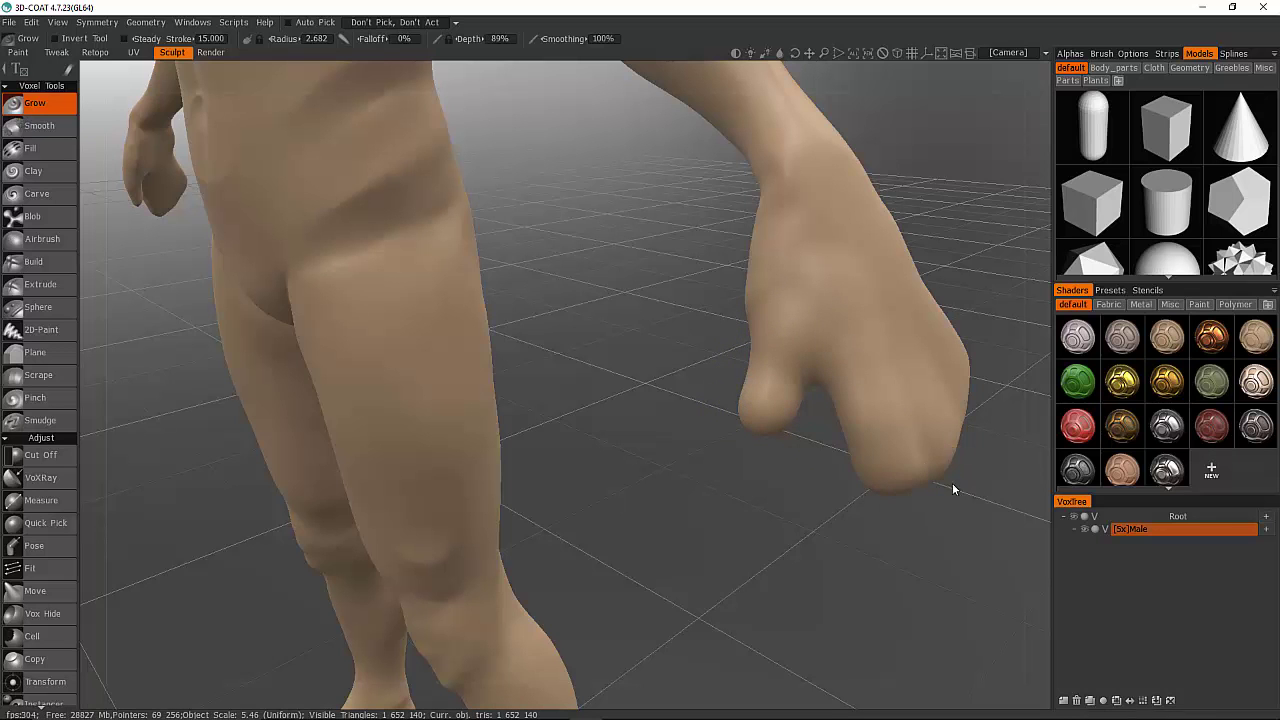
Soften the lower part of the figure's left pectoral with the Smooth tool
{"action": "scroll", "coordinate": [700, 465], "scroll_direction": "down", "scroll_amount": 6}
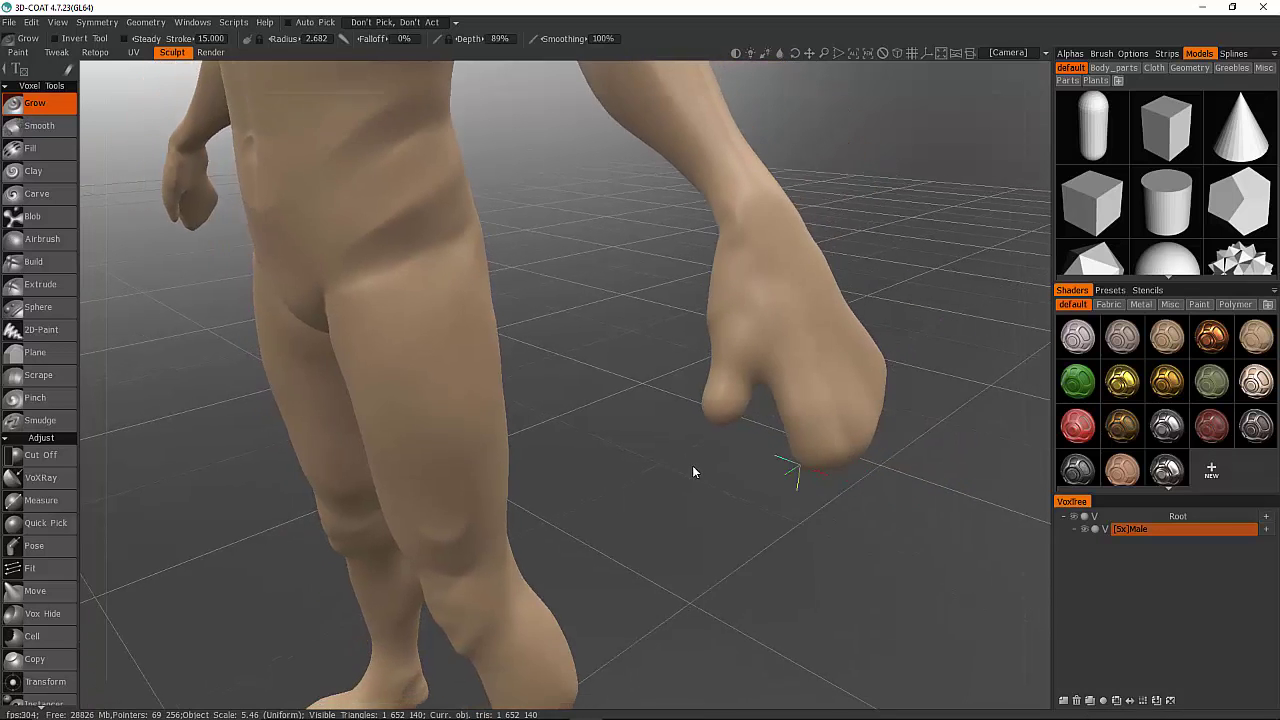
{"action": "left_click_drag", "start_coordinate": [610, 456], "coordinate": [751, 462]}
{"action": "scroll", "coordinate": [751, 462], "scroll_direction": "up", "scroll_amount": 2}
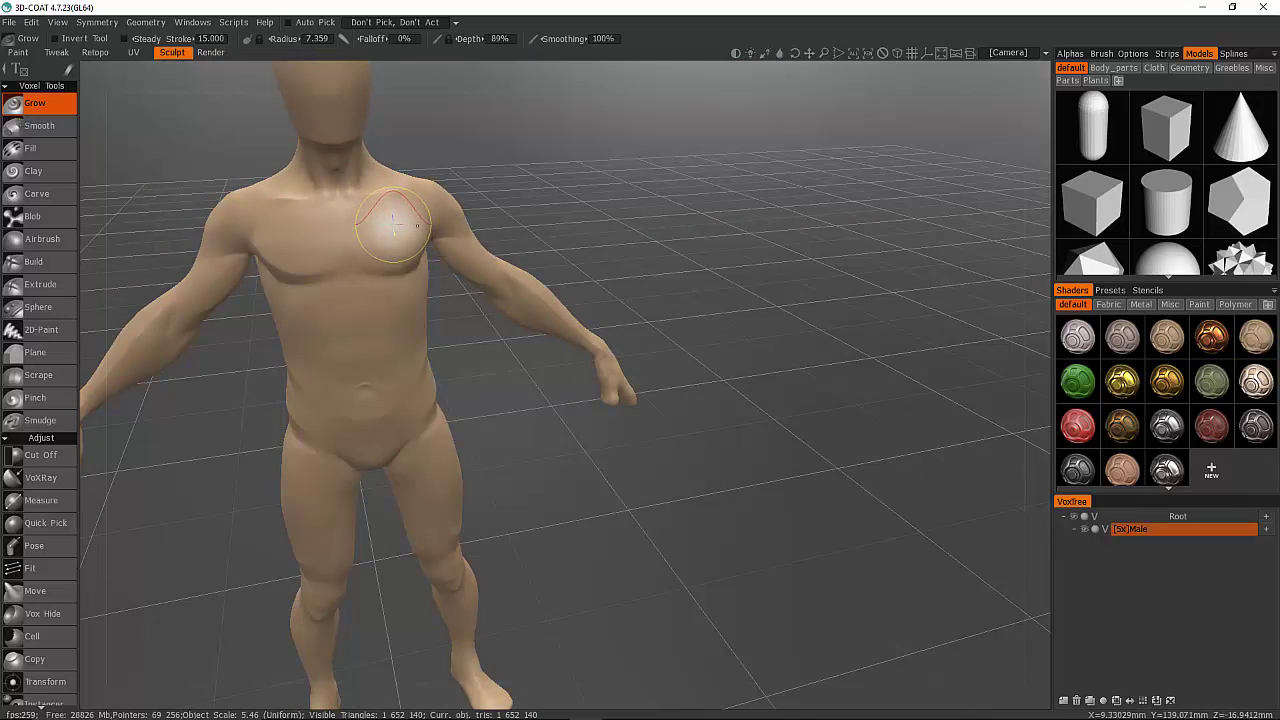
{"action": "left_click", "coordinate": [52, 126]}
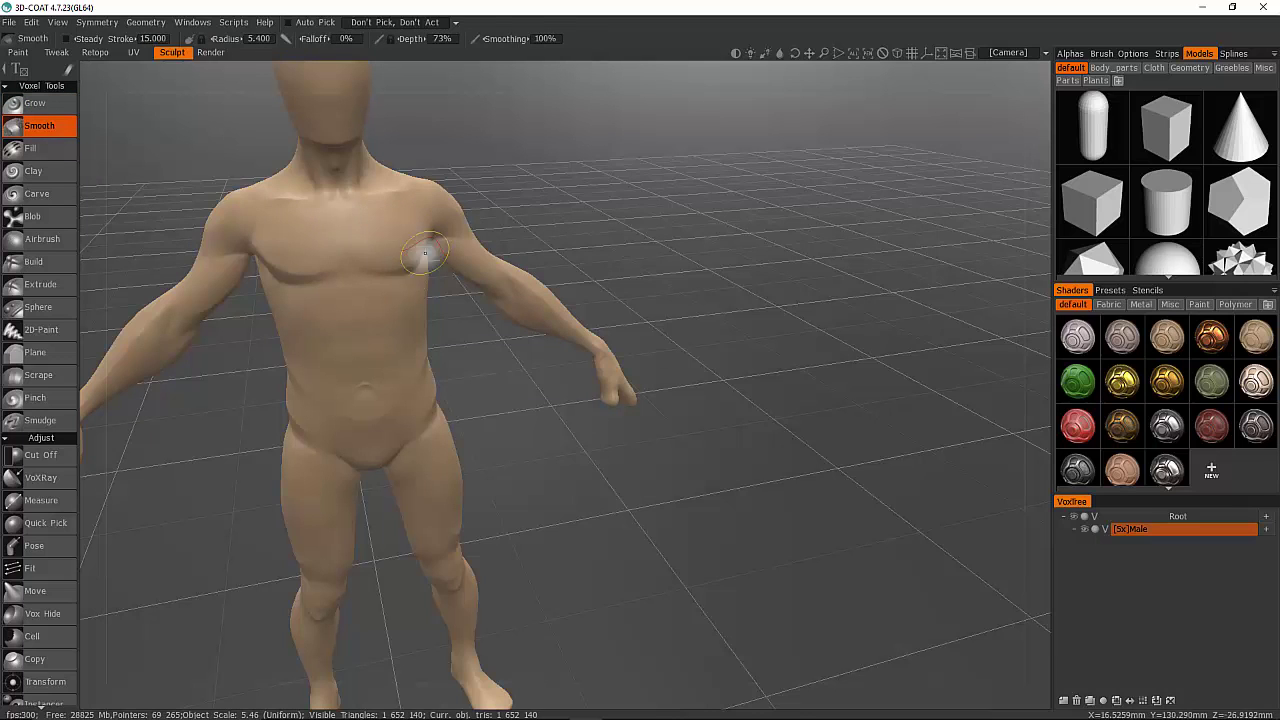
{"action": "mouse_move", "coordinate": [378, 244]}
{"action": "left_mouse_down"}
{"action": "mouse_move", "coordinate": [381, 228]}
{"action": "mouse_move", "coordinate": [399, 243]}
{"action": "mouse_move", "coordinate": [395, 274]}
{"action": "left_mouse_up"}
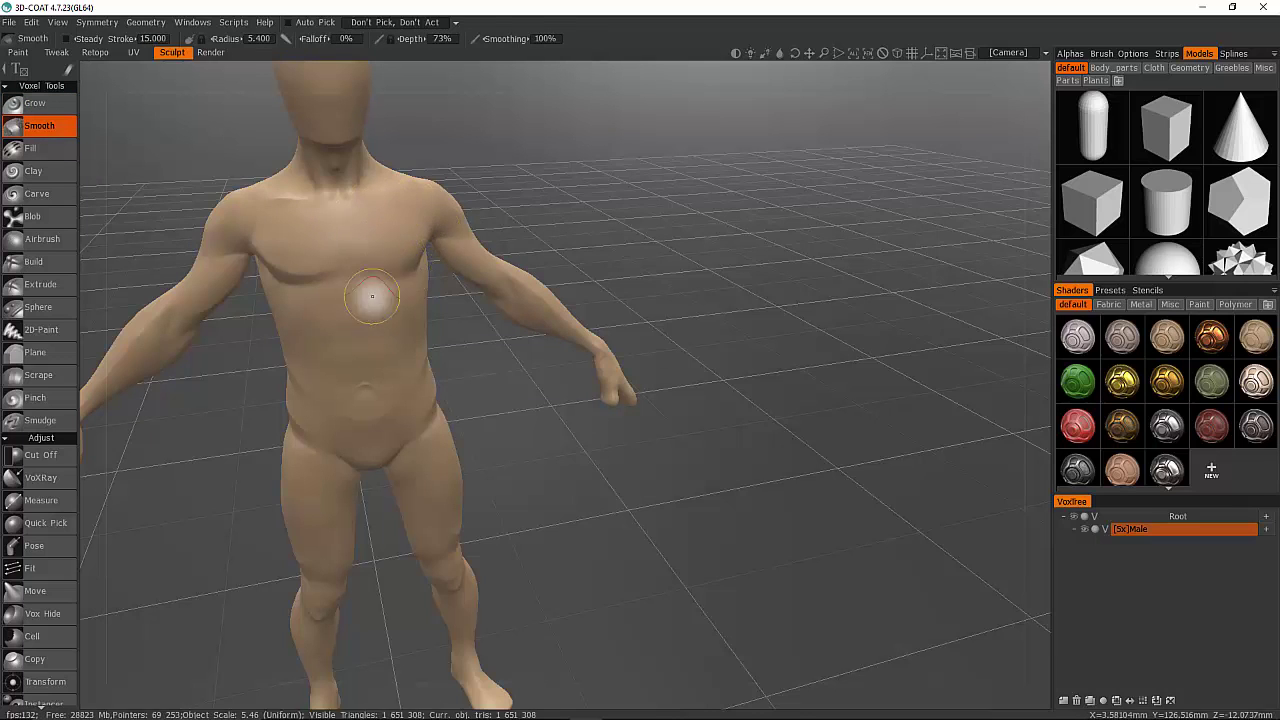
Smooth the ribs and chest edge on the figure's left side, and the left arm from the upper arm down to the wrist
{"action": "left_click_drag", "start_coordinate": [456, 307], "coordinate": [406, 311], "text": "alt"}
{"action": "mouse_move", "coordinate": [406, 311]}
{"action": "right_mouse_down", "text": "alt"}
{"action": "mouse_move", "coordinate": [391, 231]}
{"action": "mouse_move", "coordinate": [429, 240]}
{"action": "right_mouse_up", "text": "alt"}
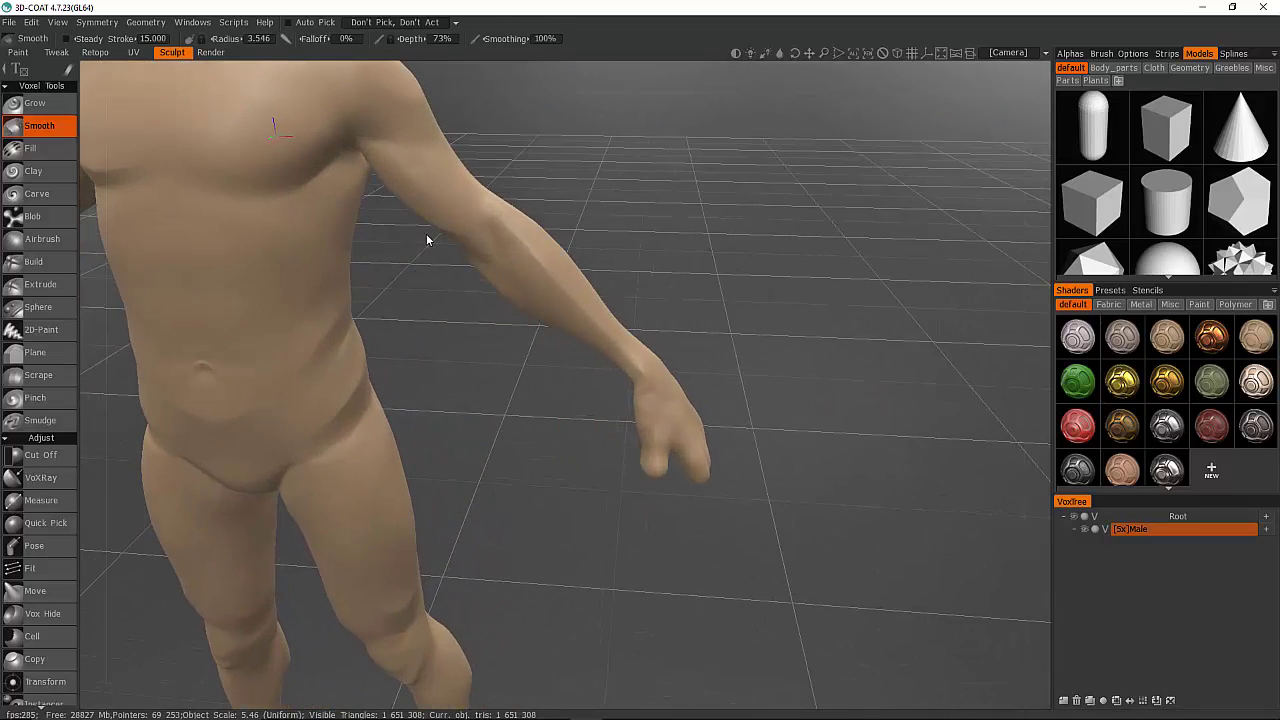
{"action": "left_click_drag", "start_coordinate": [412, 268], "coordinate": [391, 242], "text": "alt"}
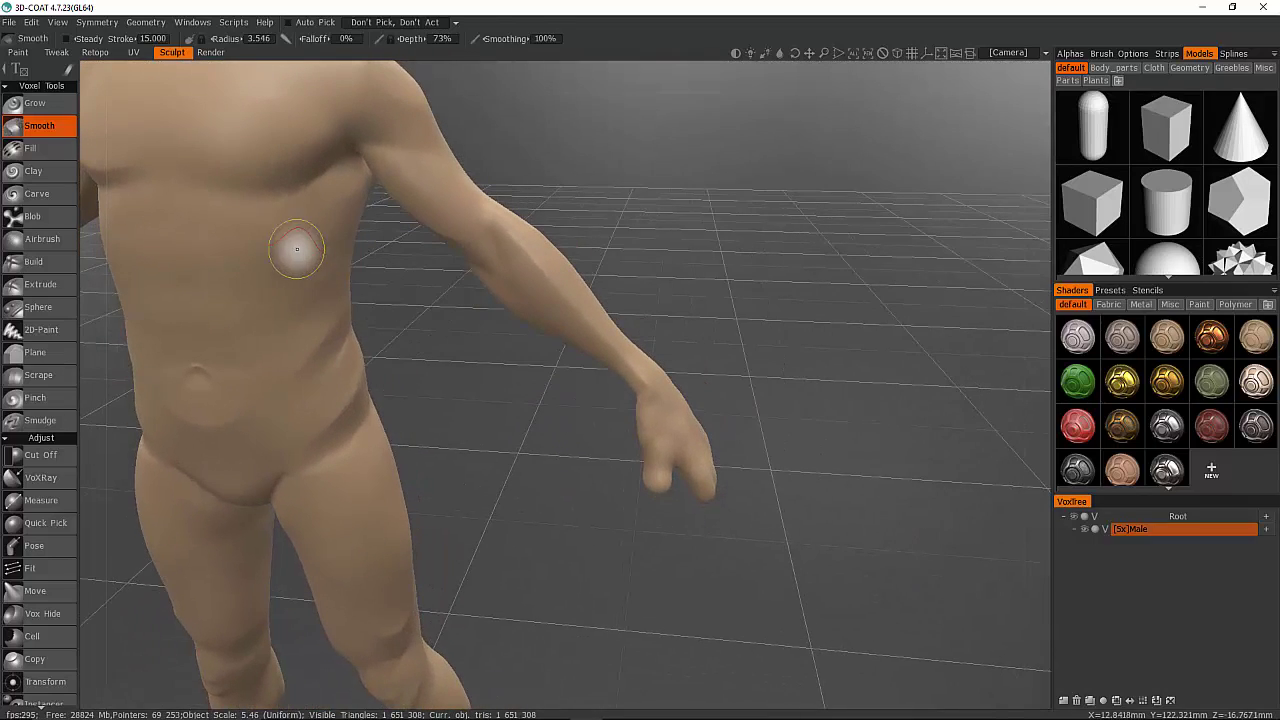
{"action": "mouse_move", "coordinate": [297, 249]}
{"action": "left_mouse_down"}
{"action": "mouse_move", "coordinate": [263, 171]}
{"action": "mouse_move", "coordinate": [277, 163]}
{"action": "left_mouse_up"}
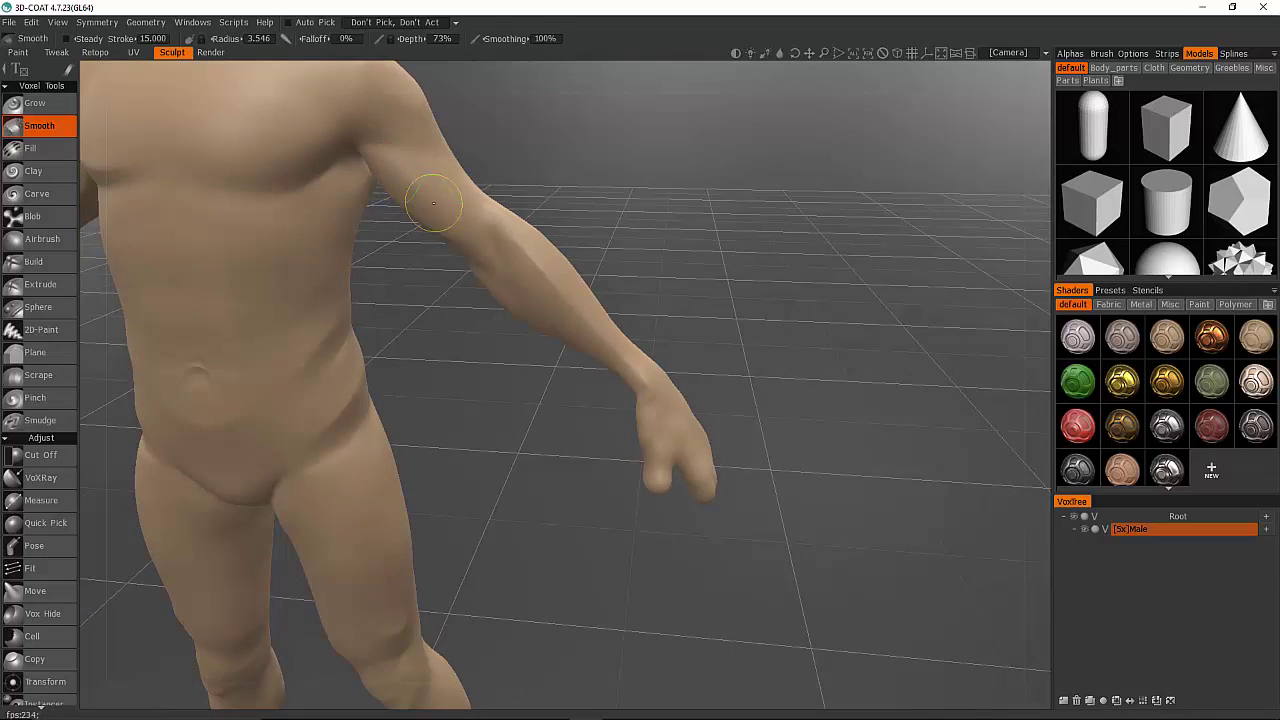
{"action": "mouse_move", "coordinate": [426, 205]}
{"action": "left_mouse_down"}
{"action": "mouse_move", "coordinate": [500, 214]}
{"action": "mouse_move", "coordinate": [623, 357]}
{"action": "mouse_move", "coordinate": [607, 341]}
{"action": "left_mouse_up"}
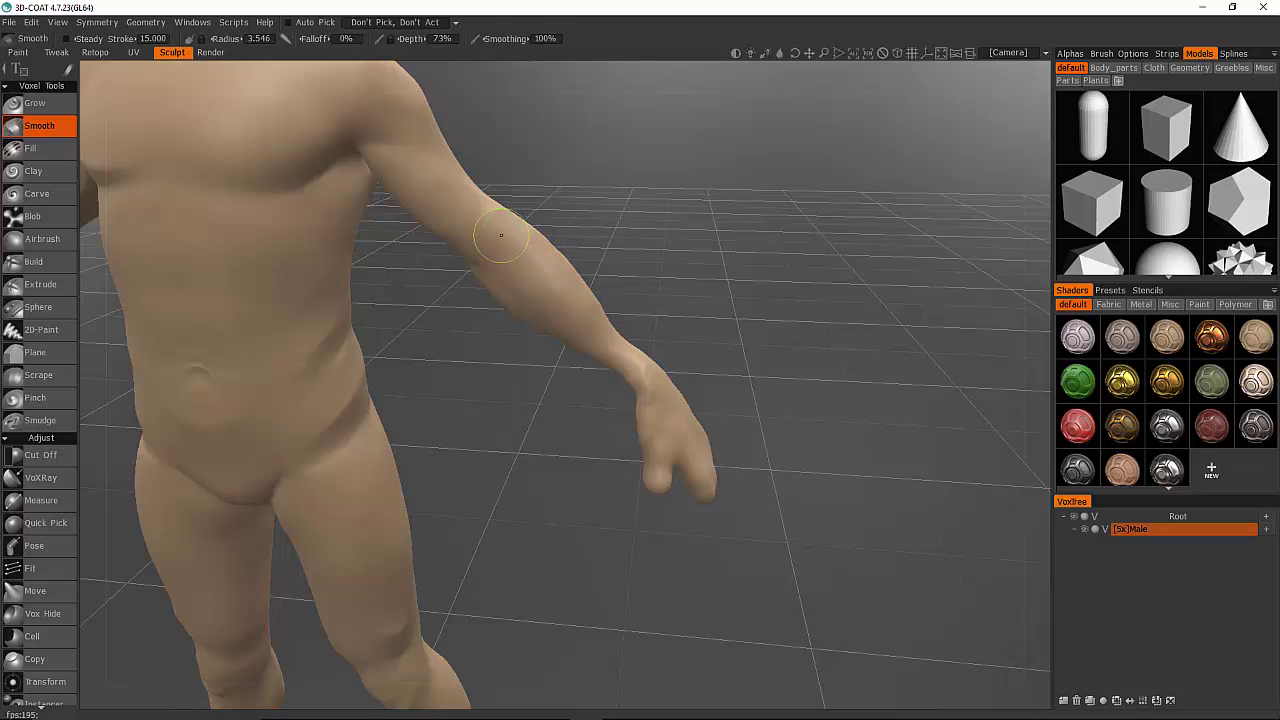
{"action": "mouse_move", "coordinate": [476, 228]}
{"action": "left_mouse_down"}
{"action": "mouse_move", "coordinate": [491, 251]}
{"action": "mouse_move", "coordinate": [432, 219]}
{"action": "left_mouse_up"}
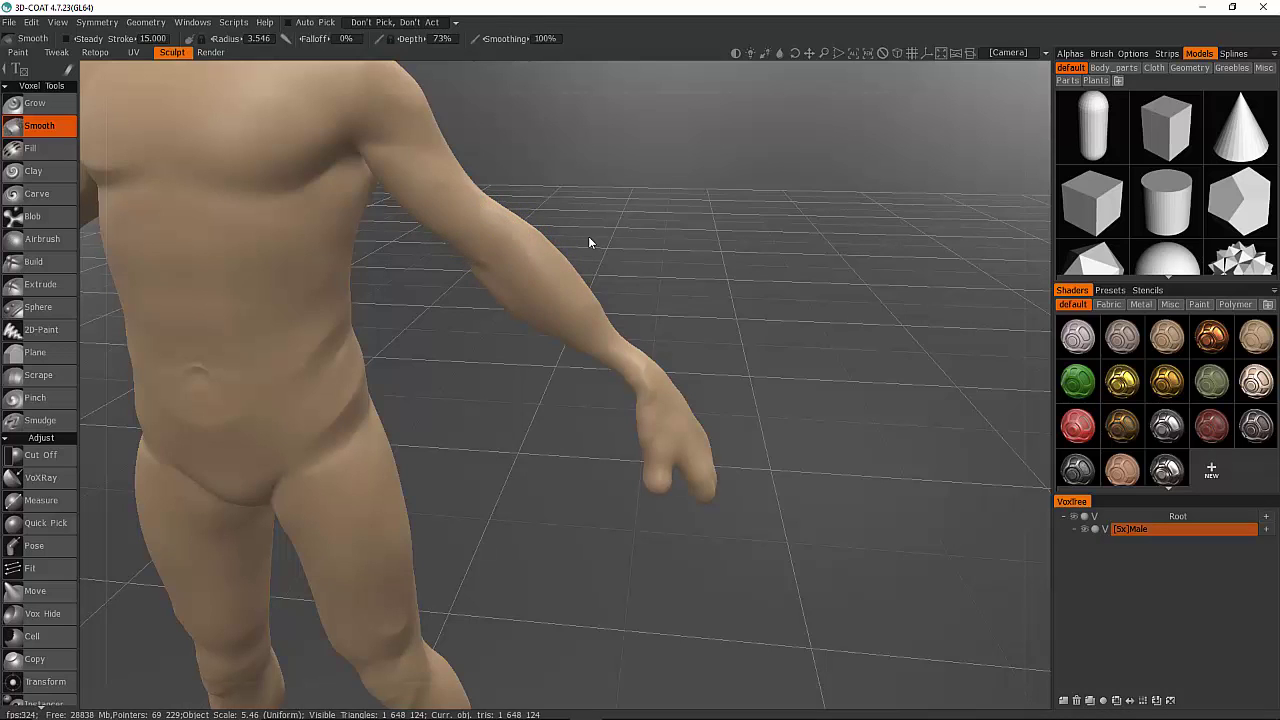
Smooth the lower and outer edge of the figure's right pectoral
{"action": "mouse_move", "coordinate": [462, 292]}
{"action": "right_mouse_down"}
{"action": "mouse_move", "coordinate": [542, 312]}
{"action": "mouse_move", "coordinate": [327, 376]}
{"action": "mouse_move", "coordinate": [425, 325]}
{"action": "right_mouse_up"}
{"action": "mouse_move", "coordinate": [425, 325]}
{"action": "middle_mouse_down"}
{"action": "mouse_move", "coordinate": [586, 354]}
{"action": "mouse_move", "coordinate": [640, 384]}
{"action": "middle_mouse_up"}
{"action": "mouse_move", "coordinate": [611, 340]}
{"action": "right_mouse_down"}
{"action": "mouse_move", "coordinate": [646, 346]}
{"action": "mouse_move", "coordinate": [647, 332]}
{"action": "right_mouse_up"}
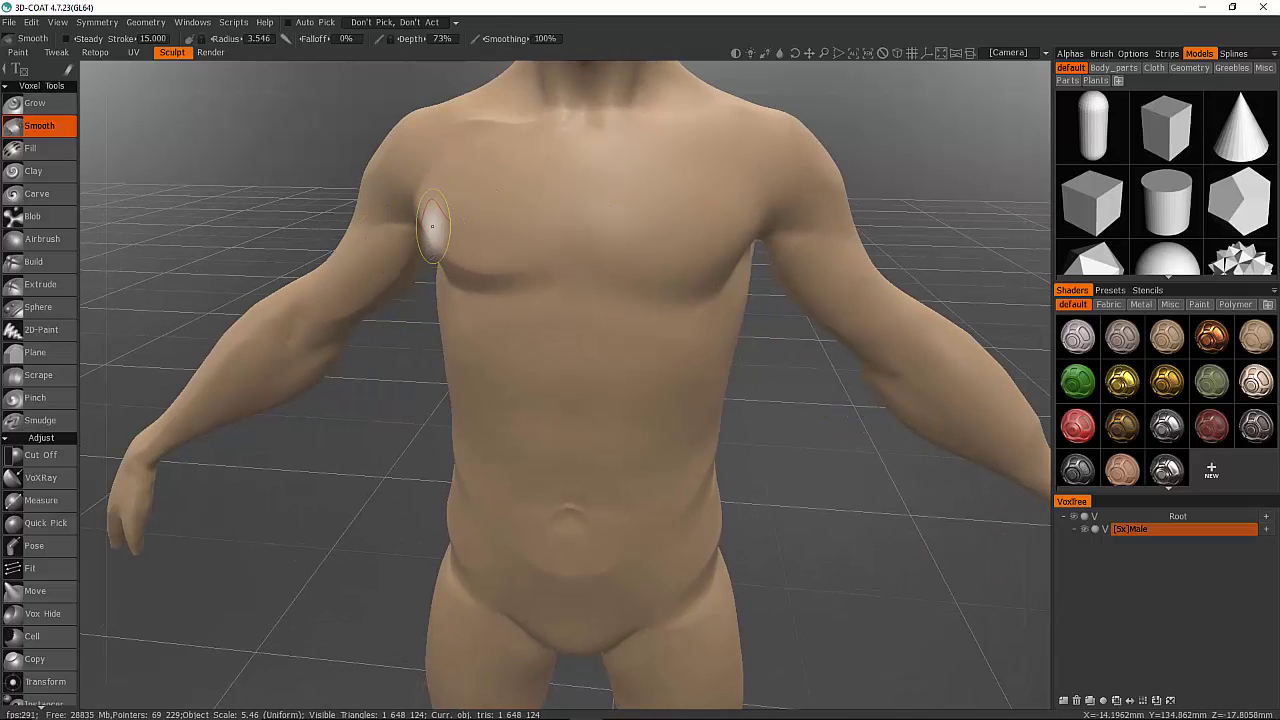
{"action": "mouse_move", "coordinate": [508, 281]}
{"action": "left_mouse_down"}
{"action": "mouse_move", "coordinate": [457, 251]}
{"action": "mouse_move", "coordinate": [449, 220]}
{"action": "mouse_move", "coordinate": [480, 223]}
{"action": "mouse_move", "coordinate": [425, 198]}
{"action": "mouse_move", "coordinate": [430, 213]}
{"action": "left_mouse_up"}
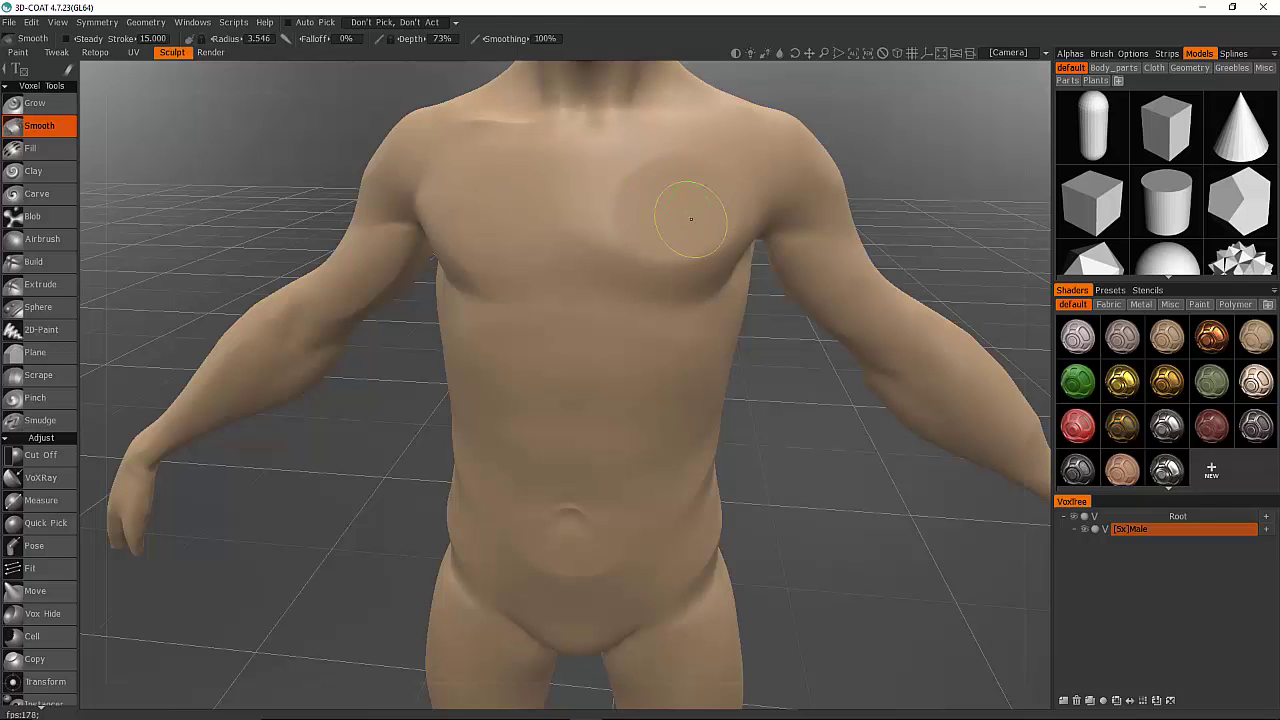
Flatten a round area on the figure's left pectoral with repeated Smooth strokes, and inspect it from another angle
{"action": "left_click_drag", "start_coordinate": [680, 214], "coordinate": [674, 217]}
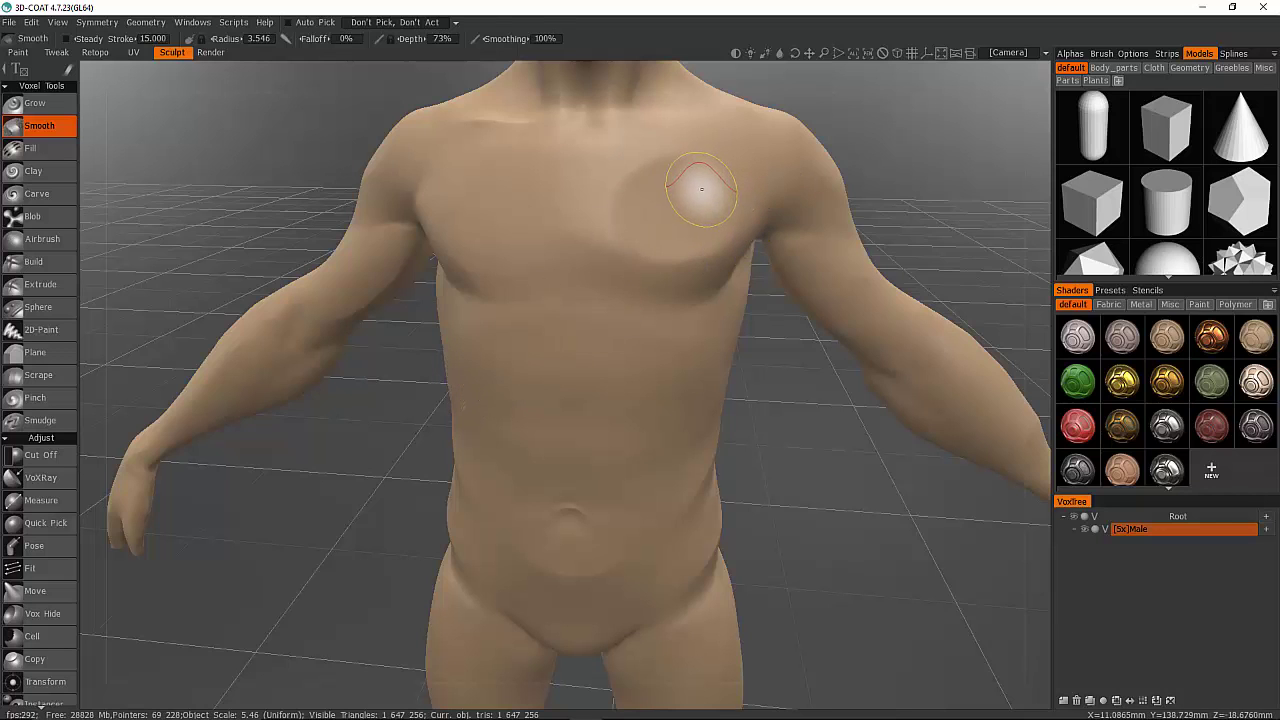
{"action": "left_click_drag", "start_coordinate": [674, 225], "coordinate": [686, 211]}
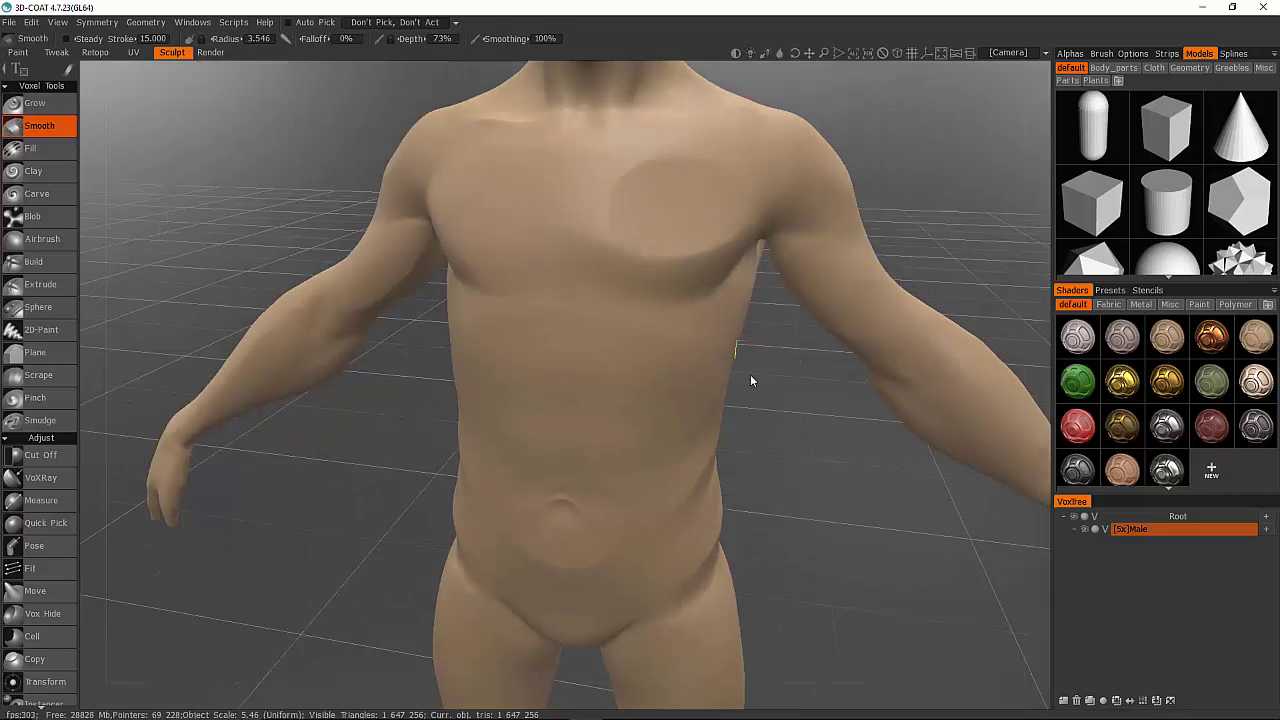
{"action": "mouse_move", "coordinate": [751, 380]}
{"action": "left_mouse_down"}
{"action": "mouse_move", "coordinate": [540, 363]}
{"action": "mouse_move", "coordinate": [800, 392]}
{"action": "left_mouse_up"}
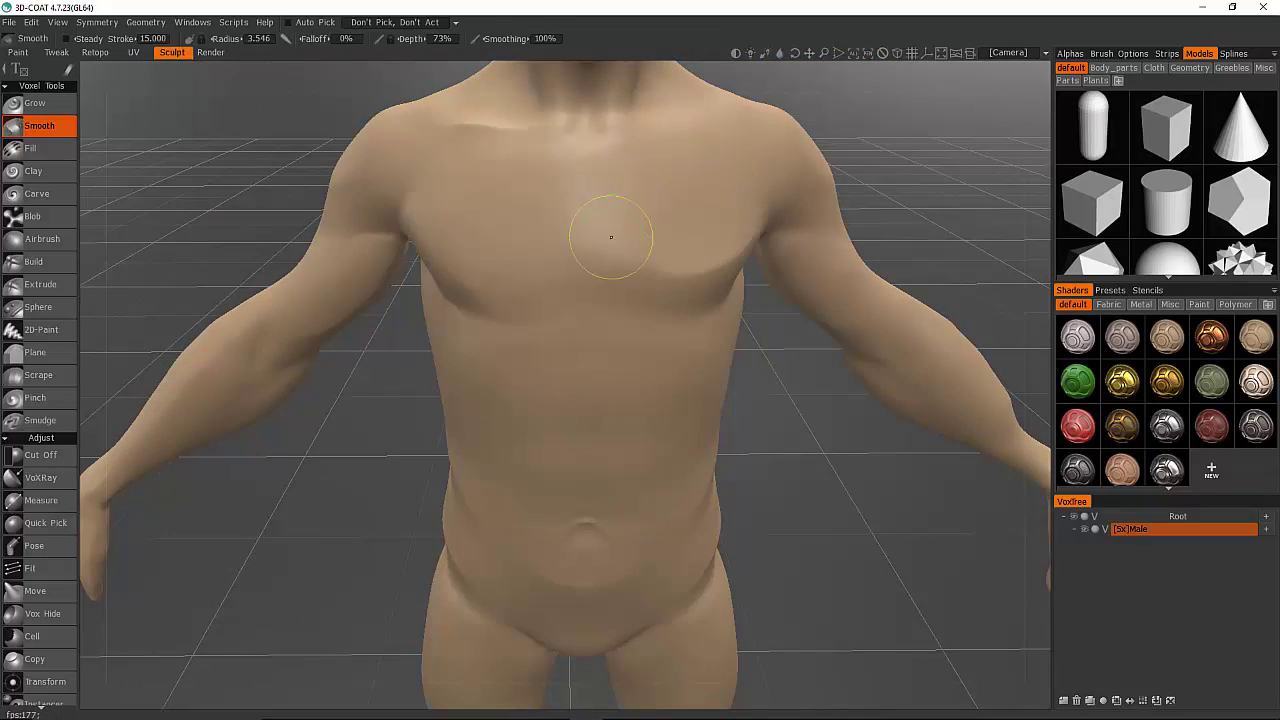
Blend the flattened area into the left pectoral and even out the whole chest up to the collarbone with Smooth strokes
{"action": "mouse_move", "coordinate": [690, 236]}
{"action": "left_mouse_down"}
{"action": "mouse_move", "coordinate": [663, 194]}
{"action": "mouse_move", "coordinate": [678, 286]}
{"action": "mouse_move", "coordinate": [718, 272]}
{"action": "left_mouse_up"}
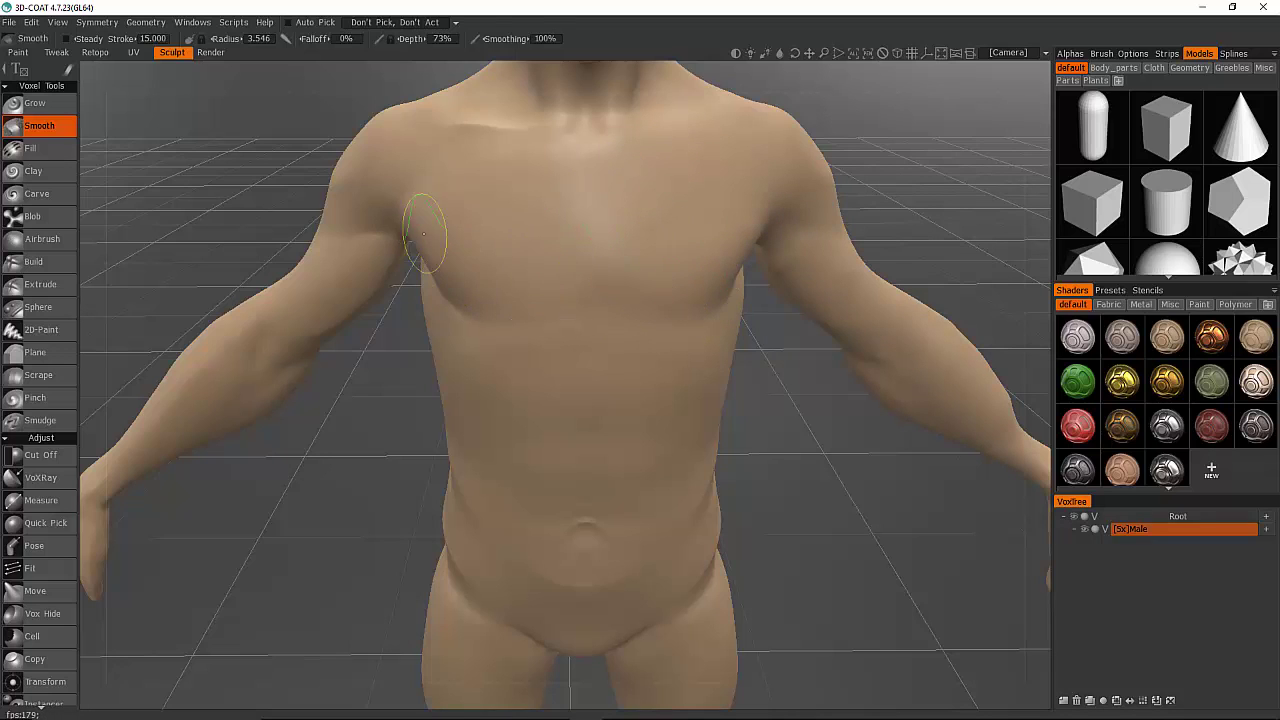
{"action": "mouse_move", "coordinate": [580, 158]}
{"action": "left_mouse_down"}
{"action": "mouse_move", "coordinate": [634, 206]}
{"action": "mouse_move", "coordinate": [571, 223]}
{"action": "mouse_move", "coordinate": [590, 240]}
{"action": "left_mouse_up"}
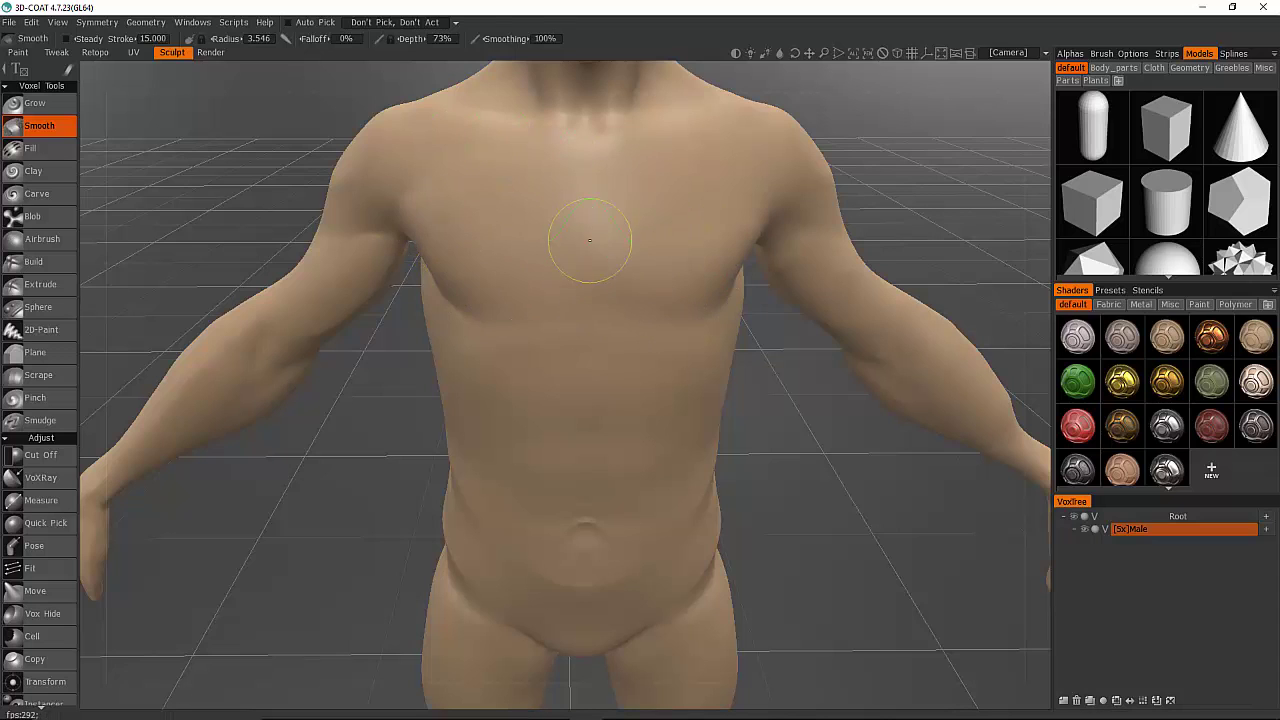
{"action": "mouse_move", "coordinate": [520, 265]}
{"action": "left_mouse_down"}
{"action": "mouse_move", "coordinate": [509, 240]}
{"action": "mouse_move", "coordinate": [337, 217]}
{"action": "mouse_move", "coordinate": [611, 234]}
{"action": "mouse_move", "coordinate": [391, 204]}
{"action": "mouse_move", "coordinate": [347, 176]}
{"action": "left_mouse_up"}
{"action": "mouse_move", "coordinate": [656, 247]}
{"action": "left_mouse_down"}
{"action": "mouse_move", "coordinate": [571, 249]}
{"action": "mouse_move", "coordinate": [466, 223]}
{"action": "mouse_move", "coordinate": [381, 270]}
{"action": "mouse_move", "coordinate": [317, 338]}
{"action": "left_mouse_up"}
{"action": "mouse_move", "coordinate": [496, 298]}
{"action": "left_mouse_down"}
{"action": "mouse_move", "coordinate": [437, 247]}
{"action": "mouse_move", "coordinate": [503, 280]}
{"action": "mouse_move", "coordinate": [651, 288]}
{"action": "mouse_move", "coordinate": [739, 218]}
{"action": "mouse_move", "coordinate": [543, 251]}
{"action": "mouse_move", "coordinate": [471, 223]}
{"action": "mouse_move", "coordinate": [580, 214]}
{"action": "mouse_move", "coordinate": [513, 213]}
{"action": "mouse_move", "coordinate": [514, 257]}
{"action": "mouse_move", "coordinate": [503, 223]}
{"action": "left_mouse_up"}
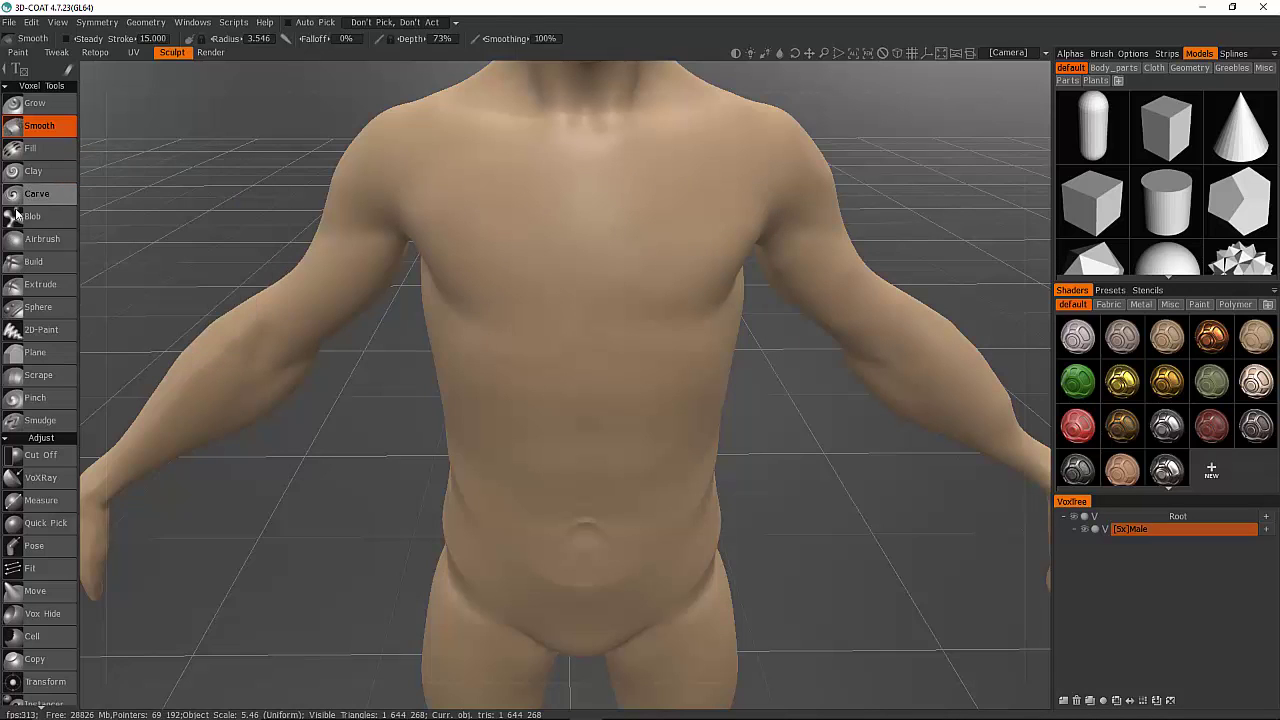
Try building up the figure's right pectoral with Clay strokes, and undo the bulge
{"action": "left_click", "coordinate": [48, 193]}
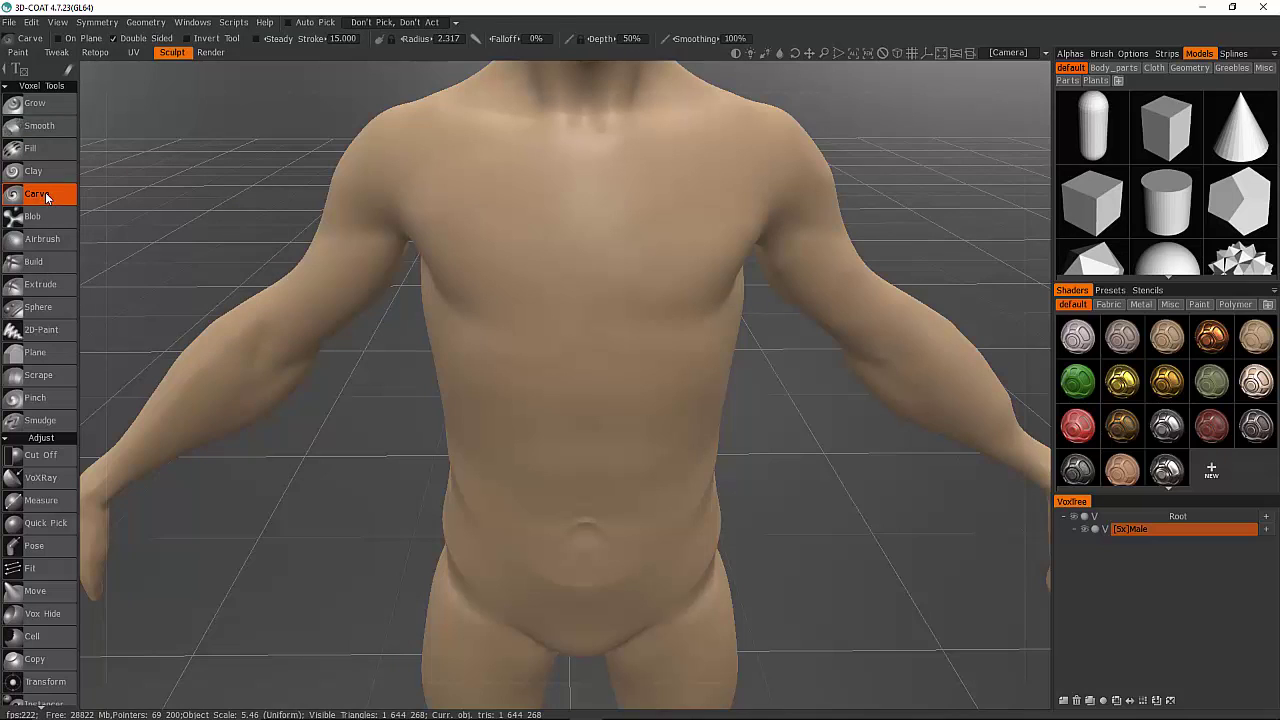
{"action": "left_click", "coordinate": [41, 177]}
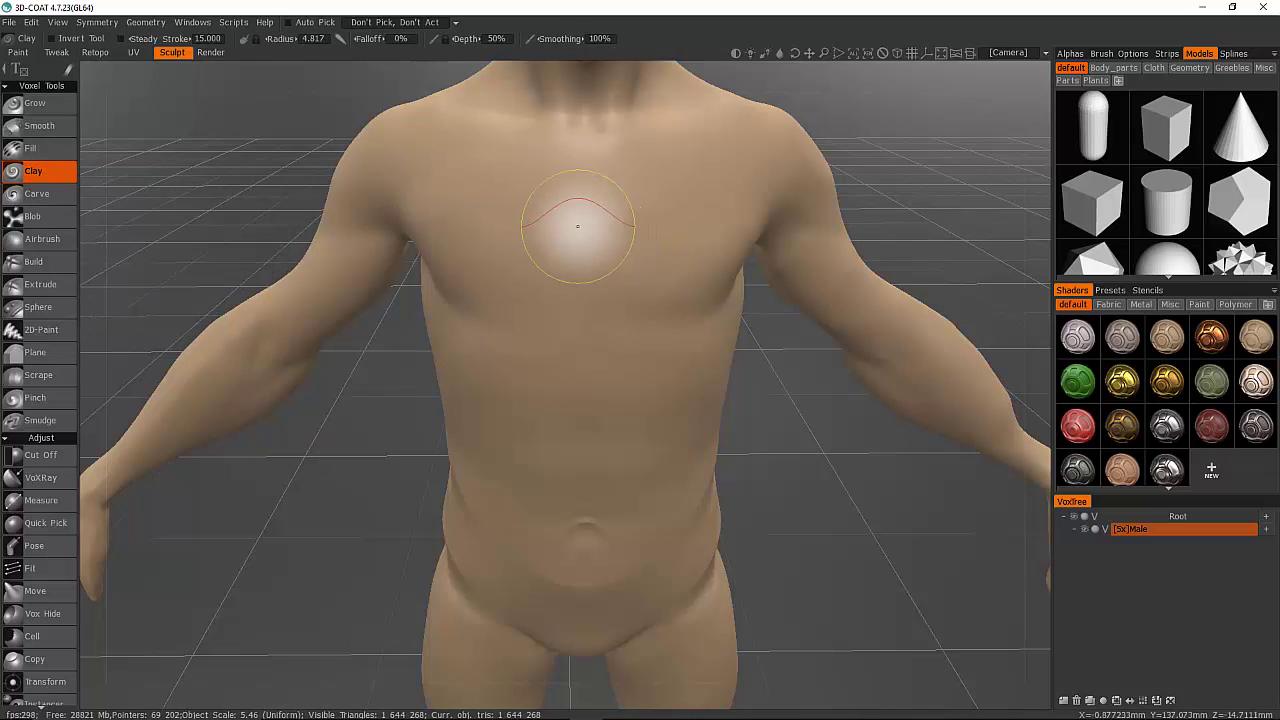
{"action": "left_click_drag", "start_coordinate": [481, 257], "coordinate": [497, 271]}
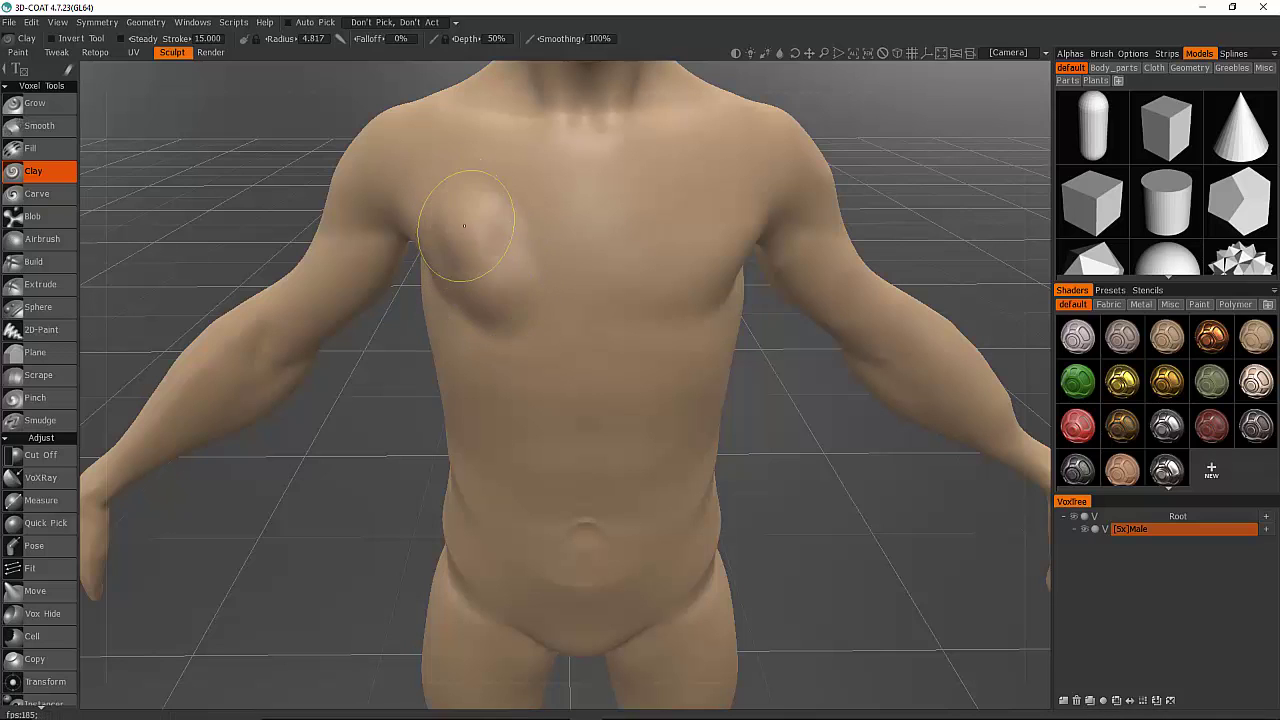
{"action": "mouse_move", "coordinate": [464, 226]}
{"action": "left_mouse_down"}
{"action": "mouse_move", "coordinate": [479, 264]}
{"action": "mouse_move", "coordinate": [466, 254]}
{"action": "left_mouse_up"}
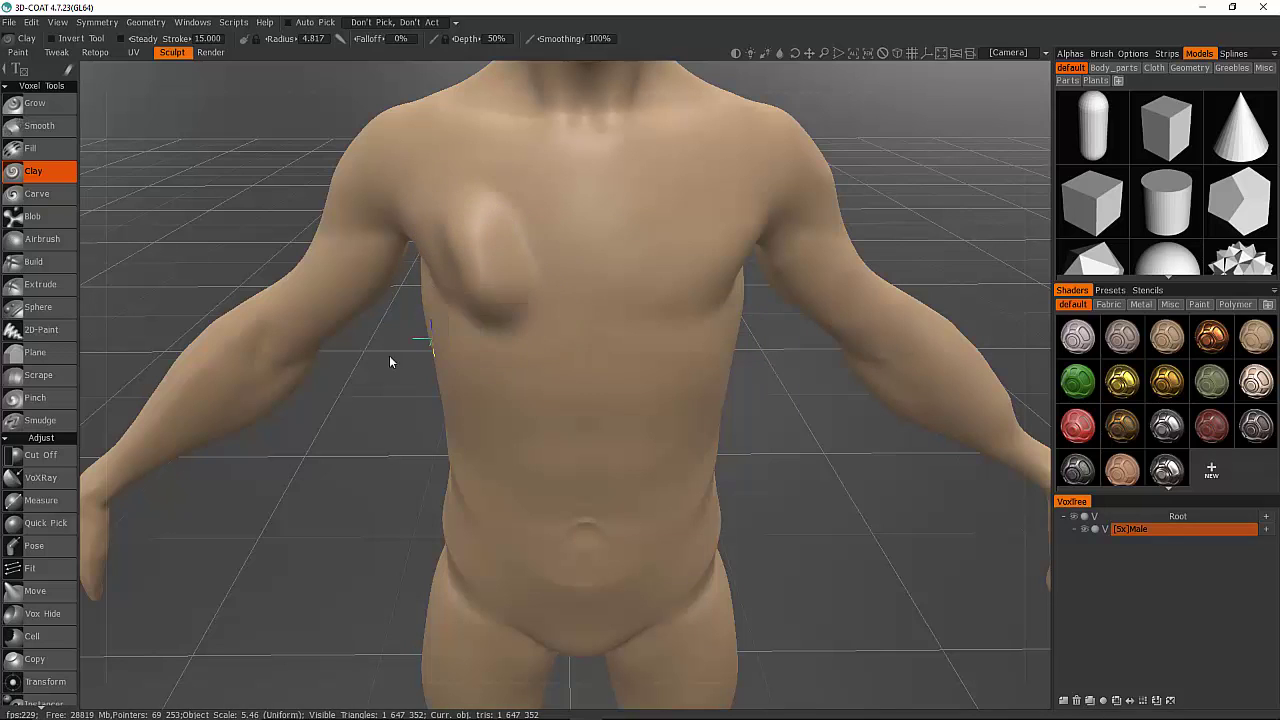
{"action": "left_click_drag", "start_coordinate": [390, 362], "coordinate": [419, 388]}
{"action": "left_click_drag", "start_coordinate": [378, 376], "coordinate": [337, 349]}
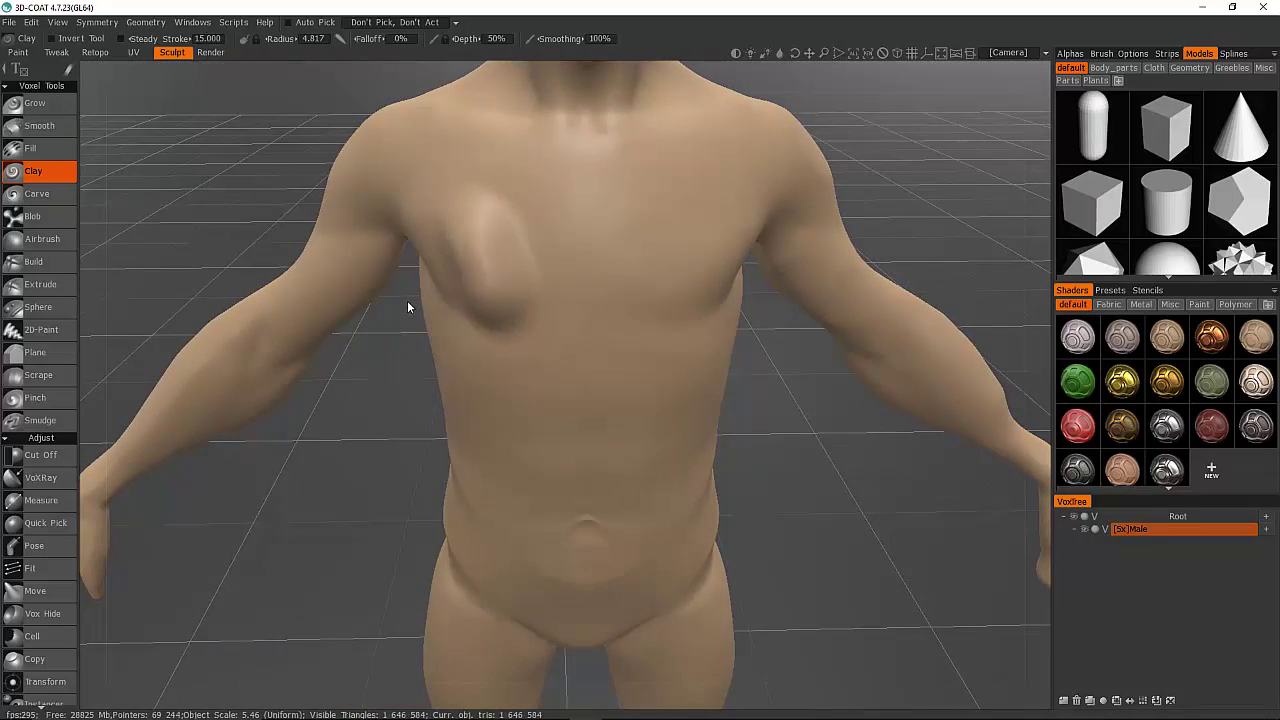
{"action": "key", "text": "ctrl+z"}
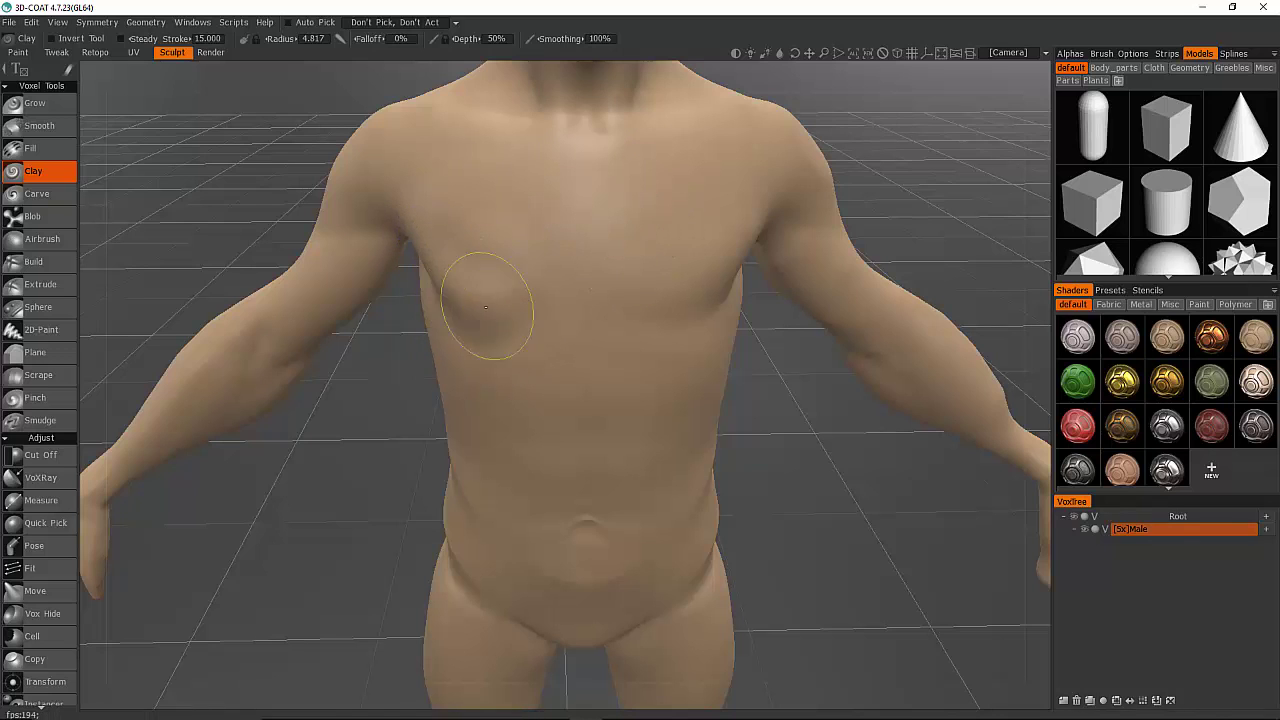
Build up both pectorals and a ridge just below the chest with Clay strokes, and smooth the ridge
{"action": "mouse_move", "coordinate": [471, 232]}
{"action": "left_mouse_down"}
{"action": "mouse_move", "coordinate": [534, 301]}
{"action": "mouse_move", "coordinate": [518, 308]}
{"action": "left_mouse_up"}
{"action": "left_click_drag", "start_coordinate": [732, 268], "coordinate": [677, 290]}
{"action": "mouse_move", "coordinate": [690, 275]}
{"action": "left_mouse_down"}
{"action": "mouse_move", "coordinate": [491, 280]}
{"action": "mouse_move", "coordinate": [443, 330]}
{"action": "mouse_move", "coordinate": [469, 333]}
{"action": "left_mouse_up"}
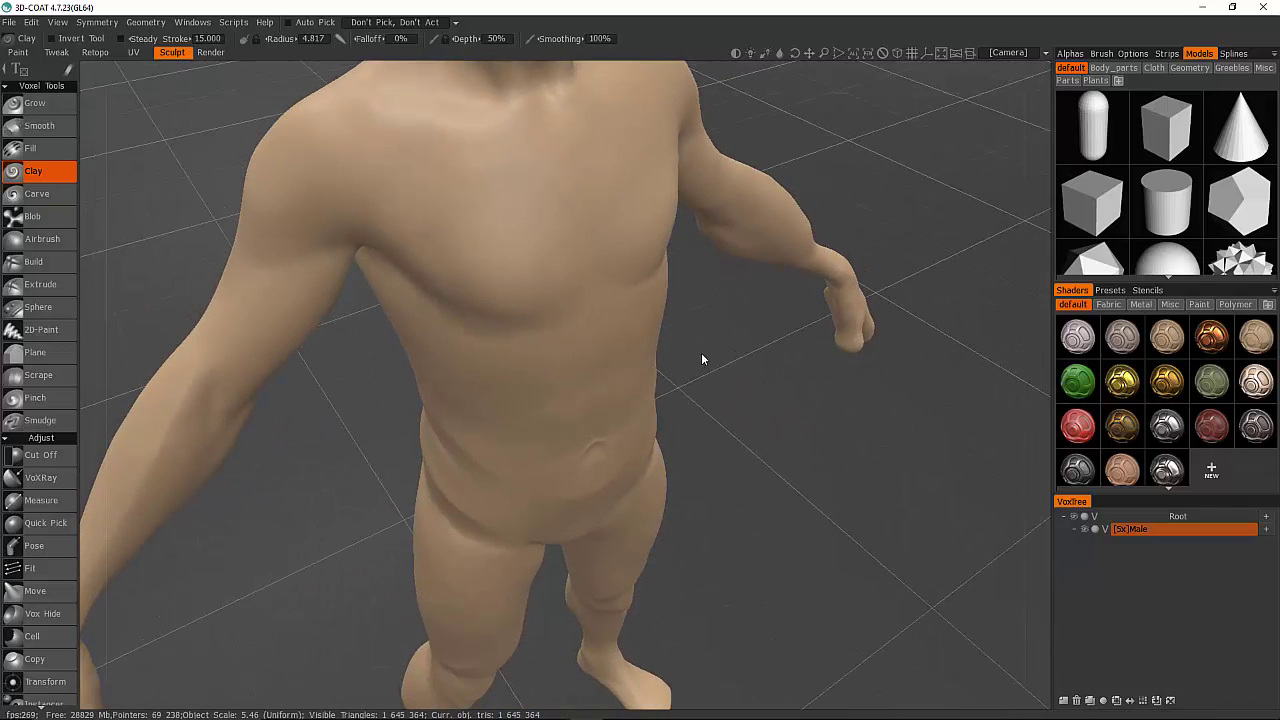
{"action": "mouse_move", "coordinate": [701, 354]}
{"action": "left_mouse_down", "text": "alt"}
{"action": "mouse_move", "coordinate": [497, 313]}
{"action": "mouse_move", "coordinate": [563, 334]}
{"action": "mouse_move", "coordinate": [600, 320]}
{"action": "mouse_move", "coordinate": [600, 290]}
{"action": "left_mouse_up", "text": "alt"}
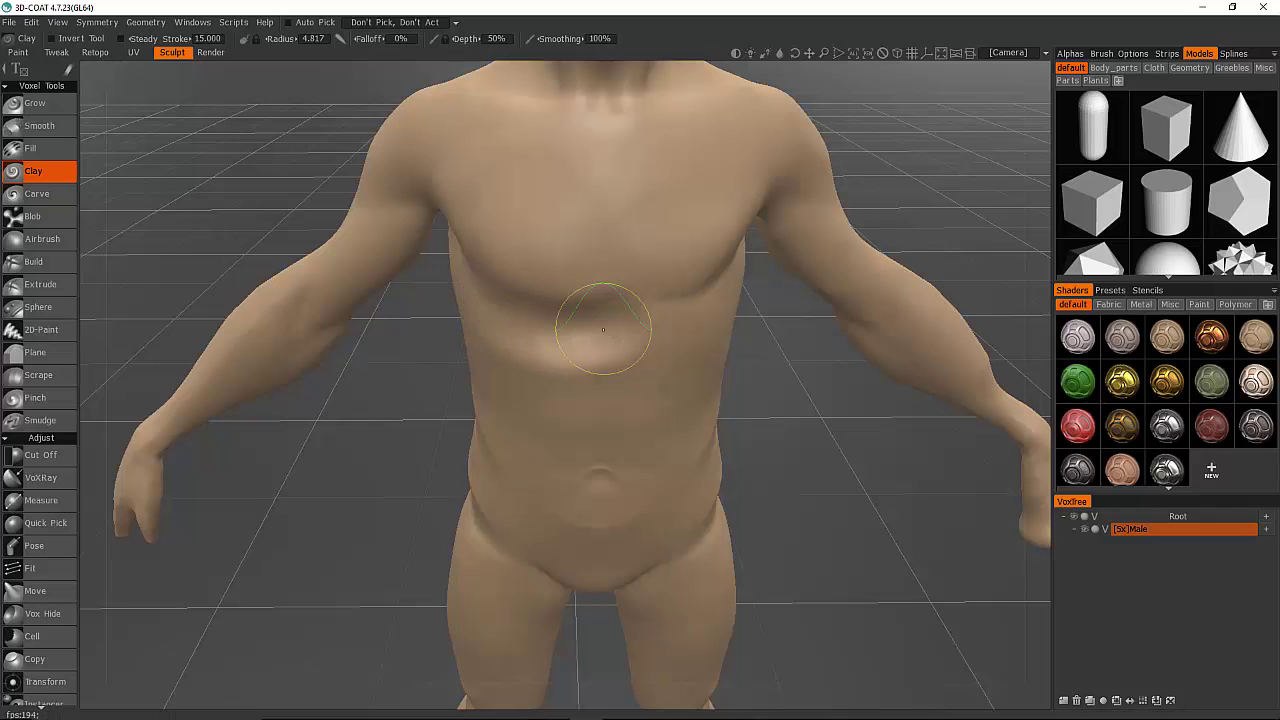
{"action": "mouse_move", "coordinate": [586, 337]}
{"action": "left_mouse_down", "text": "shift"}
{"action": "mouse_move", "coordinate": [606, 300]}
{"action": "mouse_move", "coordinate": [499, 320]}
{"action": "left_mouse_up", "text": "shift"}
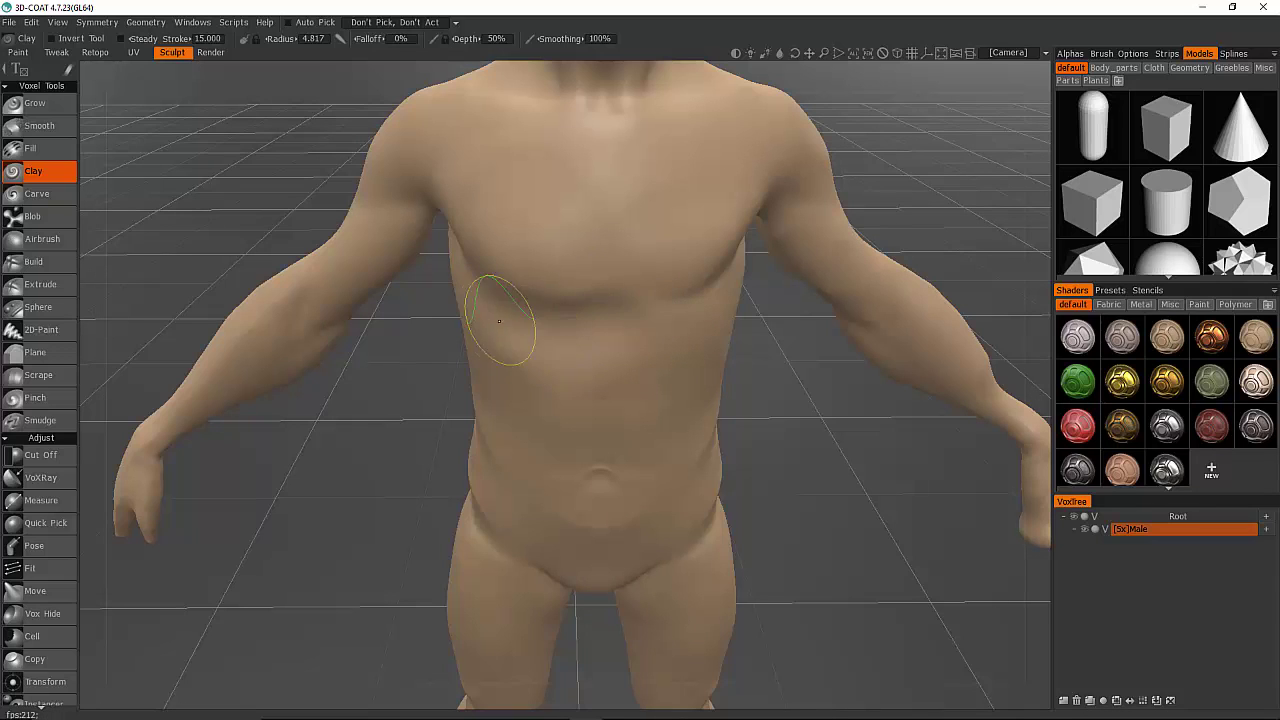
Set the Clay brush radius to about 3.6 and soften the ridge just below the chest with Smooth strokes
{"action": "right_click_drag", "start_coordinate": [671, 227], "coordinate": [653, 227]}
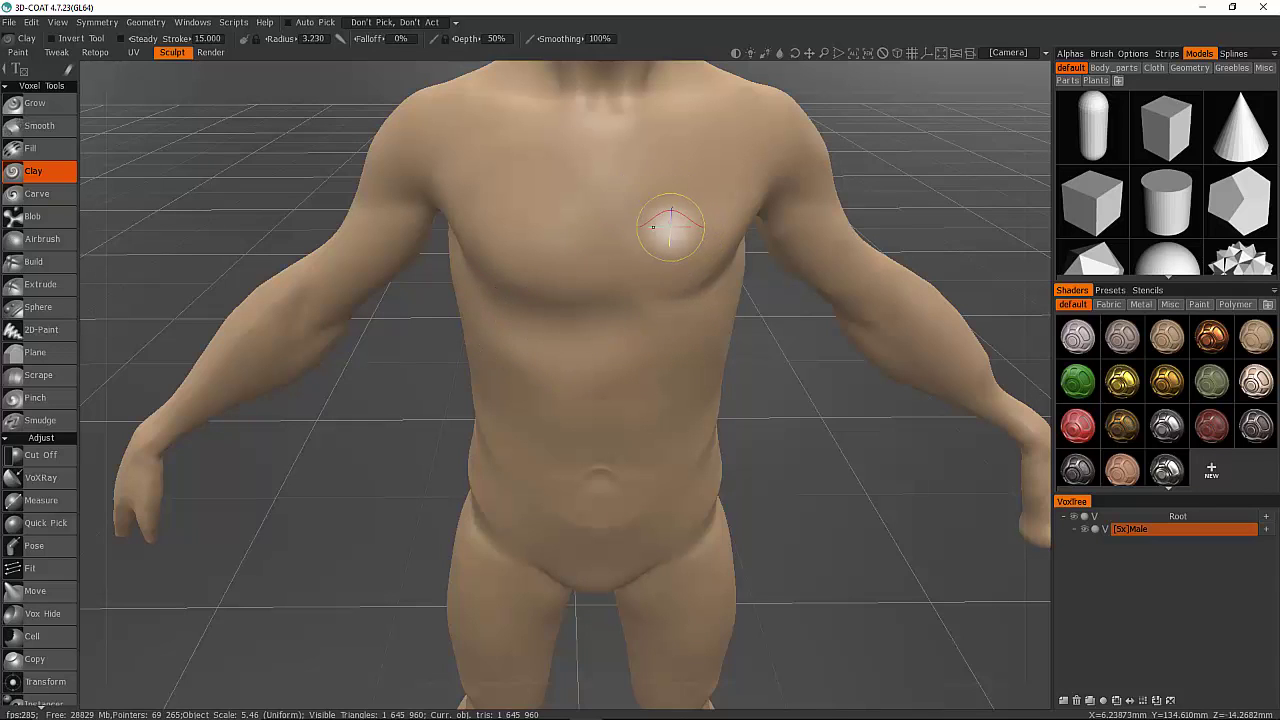
{"action": "mouse_move", "coordinate": [601, 291]}
{"action": "left_mouse_down", "text": "alt"}
{"action": "mouse_move", "coordinate": [620, 277]}
{"action": "mouse_move", "coordinate": [594, 300]}
{"action": "mouse_move", "coordinate": [633, 280]}
{"action": "left_mouse_up", "text": "alt"}
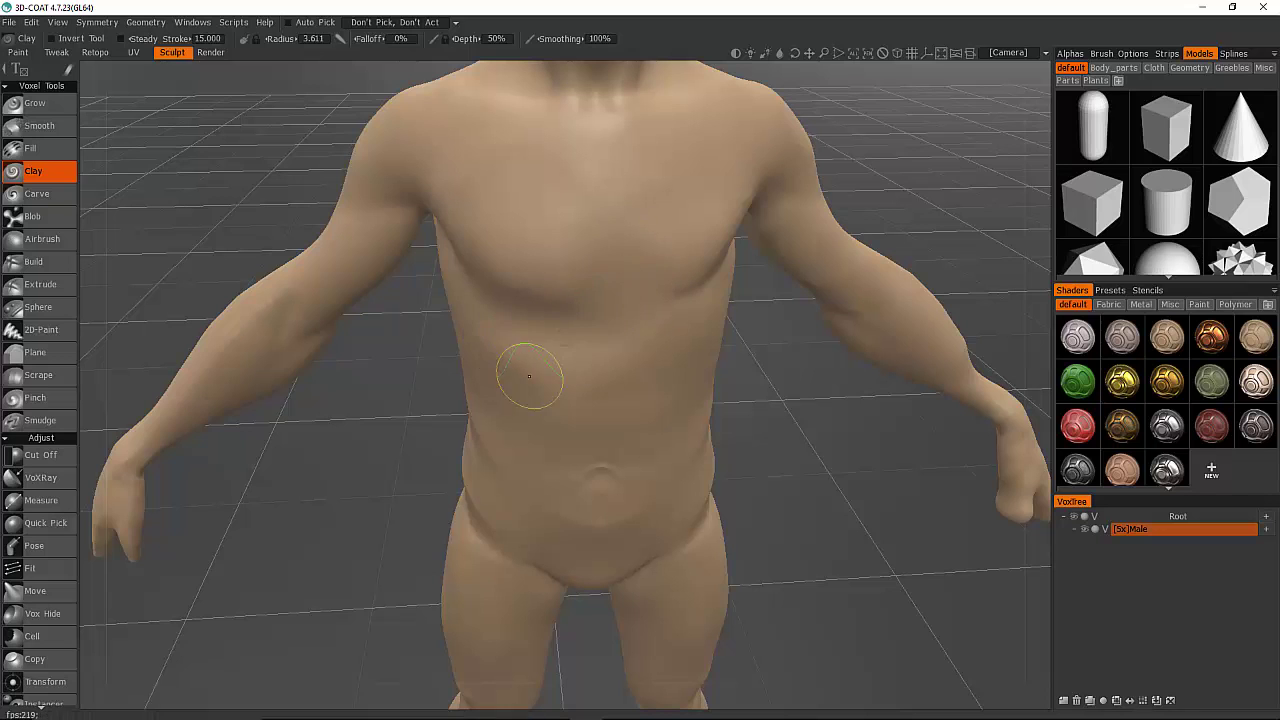
{"action": "left_click_drag", "start_coordinate": [507, 380], "coordinate": [551, 376], "text": "shift"}
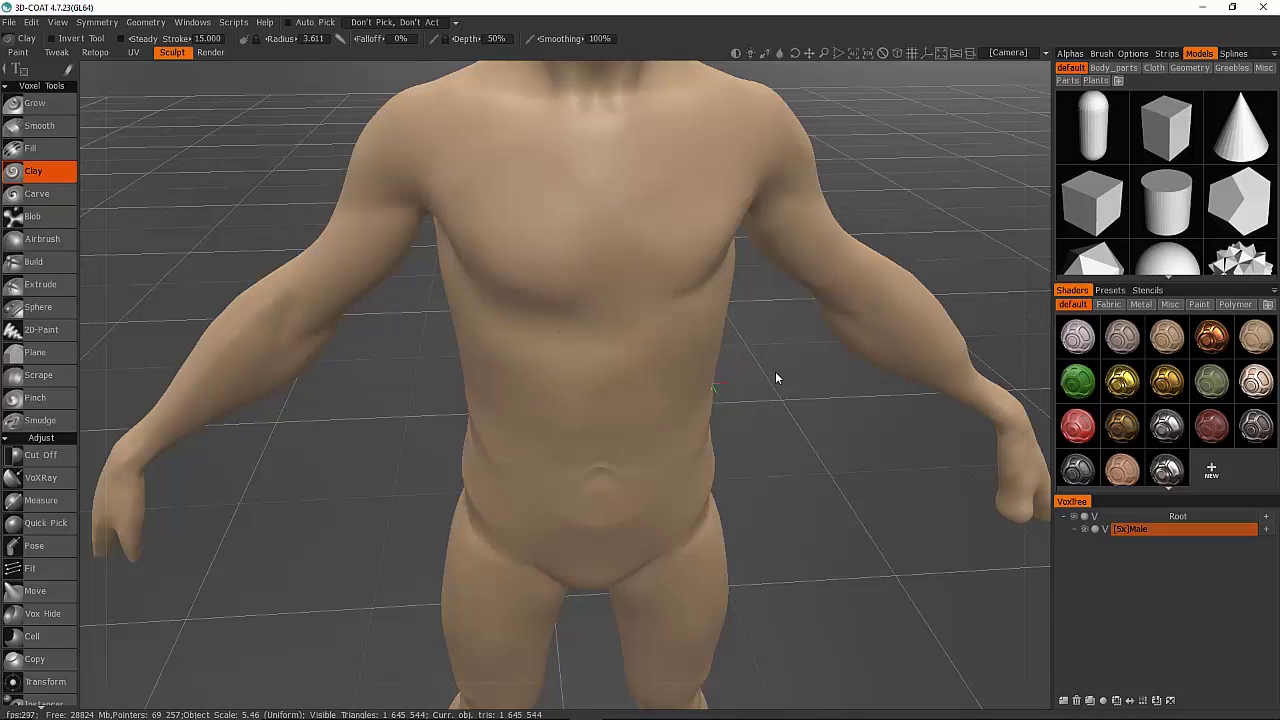
{"action": "mouse_move", "coordinate": [778, 378]}
{"action": "left_mouse_down"}
{"action": "mouse_move", "coordinate": [825, 367]}
{"action": "mouse_move", "coordinate": [797, 366]}
{"action": "left_mouse_up"}
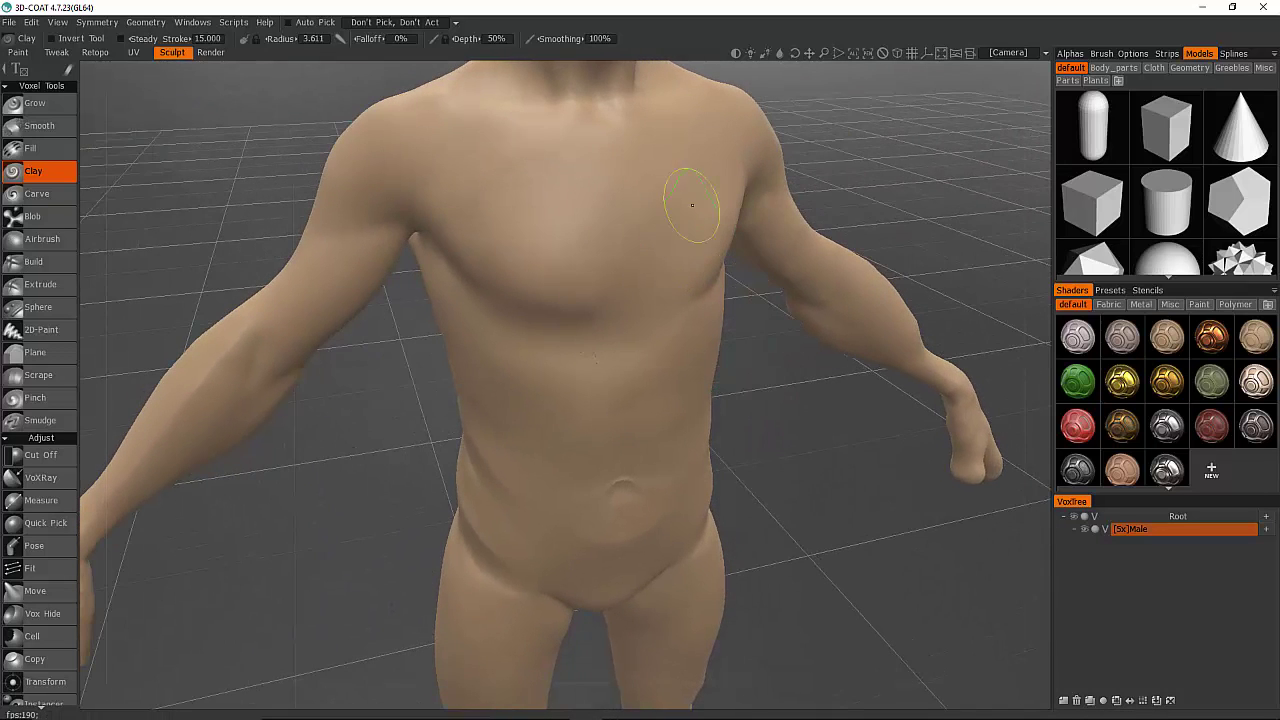
Even out the figure's right pectoral and the middle of the chest with Smooth strokes
{"action": "mouse_move", "coordinate": [540, 192]}
{"action": "left_mouse_down", "text": "shift"}
{"action": "mouse_move", "coordinate": [563, 265]}
{"action": "mouse_move", "coordinate": [508, 247]}
{"action": "mouse_move", "coordinate": [526, 274]}
{"action": "left_mouse_up", "text": "shift"}
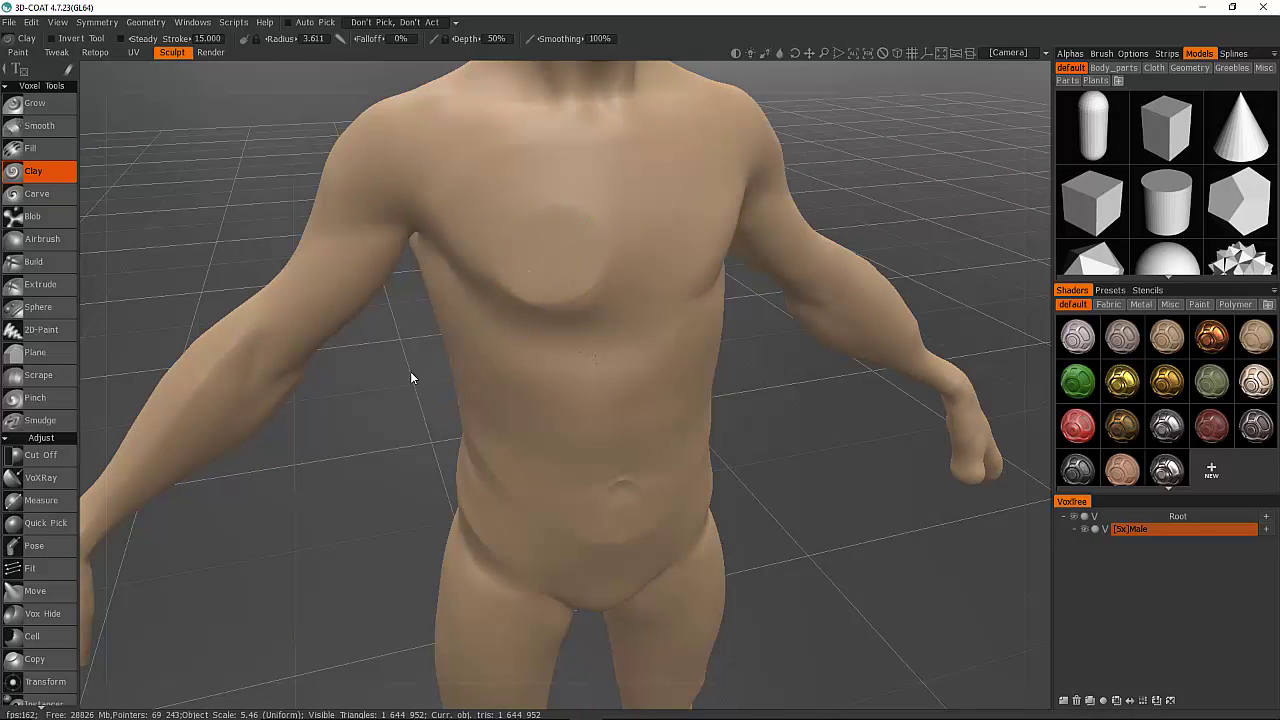
{"action": "mouse_move", "coordinate": [430, 318]}
{"action": "left_mouse_down", "text": "shift"}
{"action": "mouse_move", "coordinate": [436, 290]}
{"action": "mouse_move", "coordinate": [464, 293]}
{"action": "left_mouse_up", "text": "shift"}
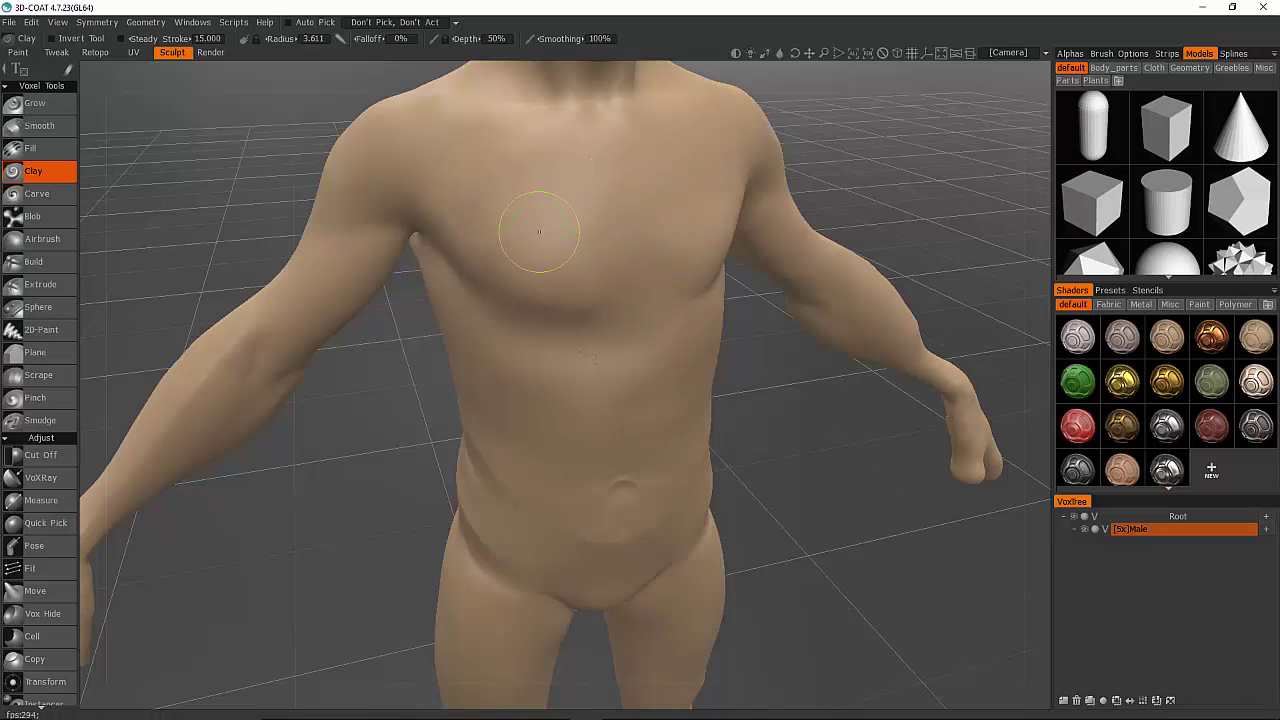
{"action": "mouse_move", "coordinate": [619, 178]}
{"action": "left_mouse_down", "text": "shift"}
{"action": "mouse_move", "coordinate": [657, 214]}
{"action": "mouse_move", "coordinate": [662, 319]}
{"action": "left_mouse_up", "text": "shift"}
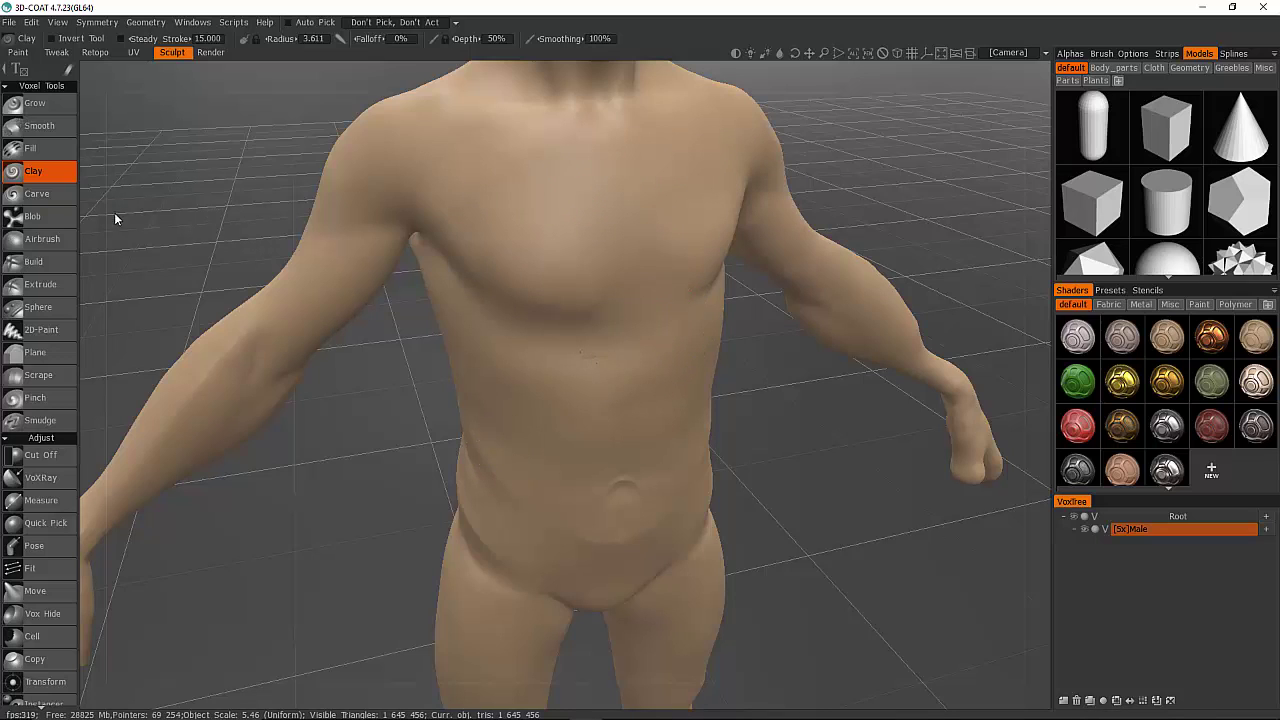
Work over the figure's right pectoral with the Carve brush at radius 4.787, and smooth out the rough patch
{"action": "left_click", "coordinate": [46, 193]}
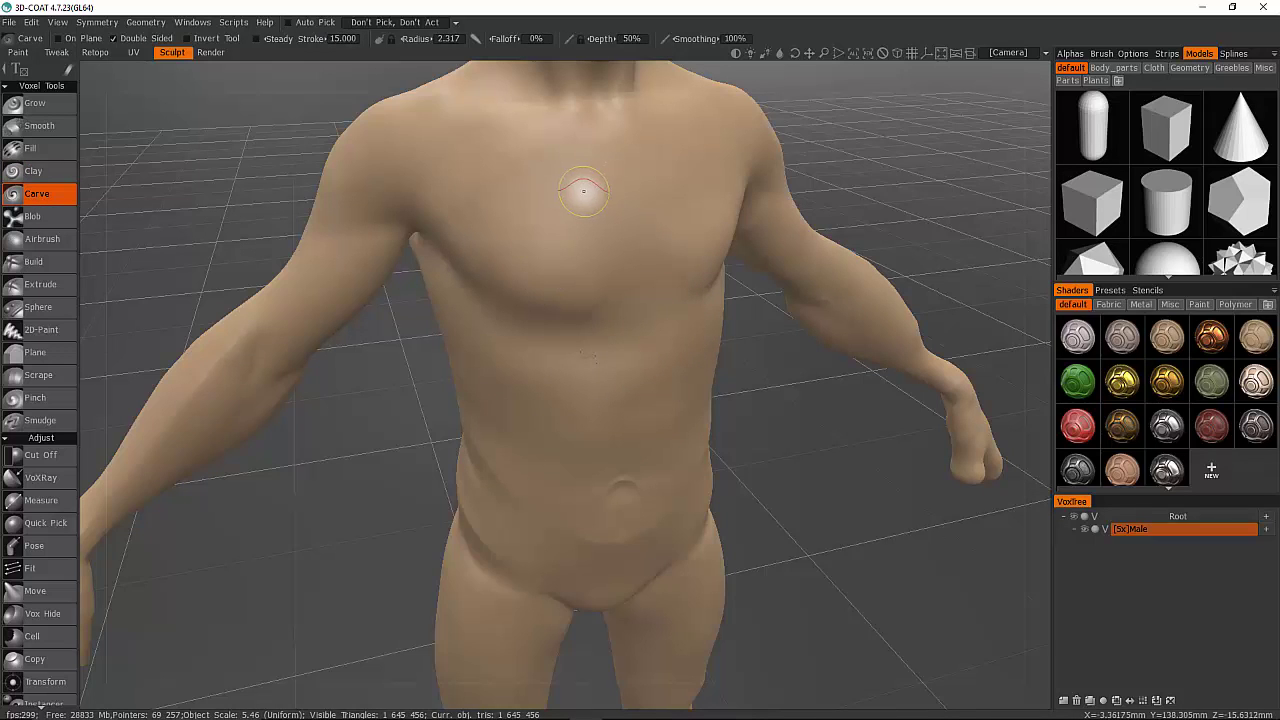
{"action": "right_click_drag", "start_coordinate": [585, 183], "coordinate": [612, 192]}
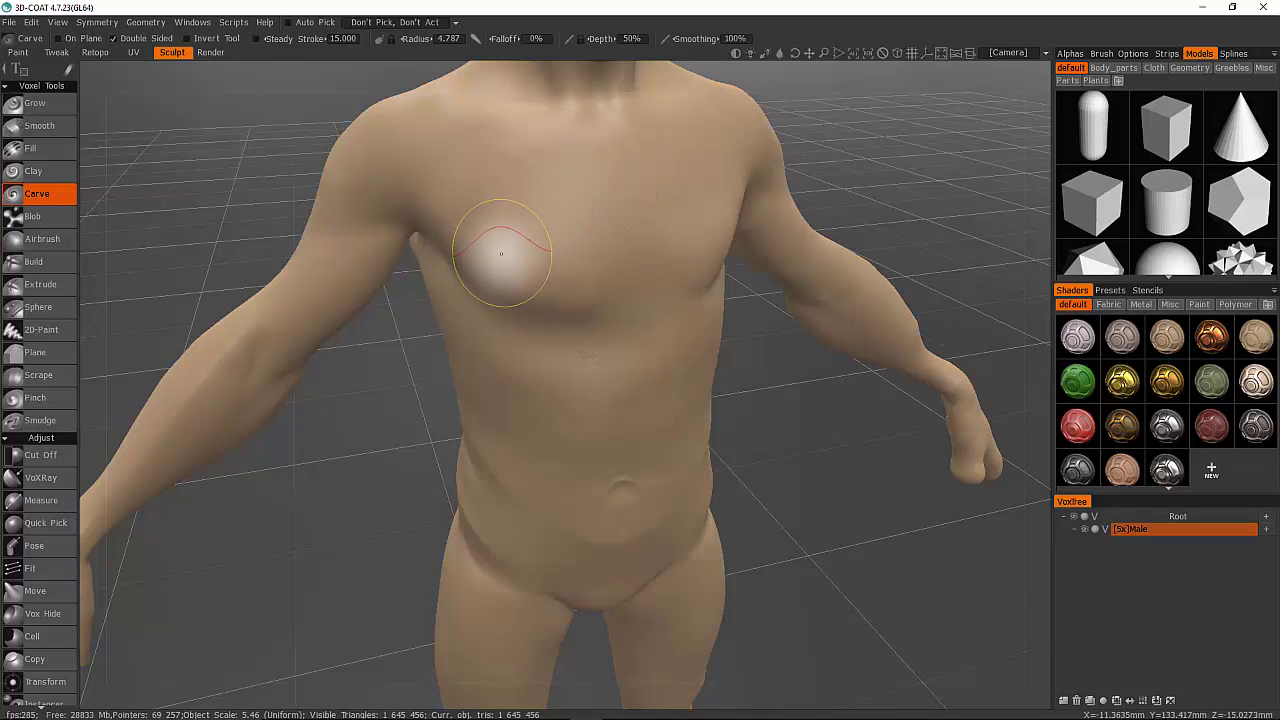
{"action": "mouse_move", "coordinate": [440, 170]}
{"action": "left_mouse_down"}
{"action": "mouse_move", "coordinate": [470, 215]}
{"action": "mouse_move", "coordinate": [555, 261]}
{"action": "left_mouse_up"}
{"action": "left_click_drag", "start_coordinate": [487, 199], "coordinate": [562, 282]}
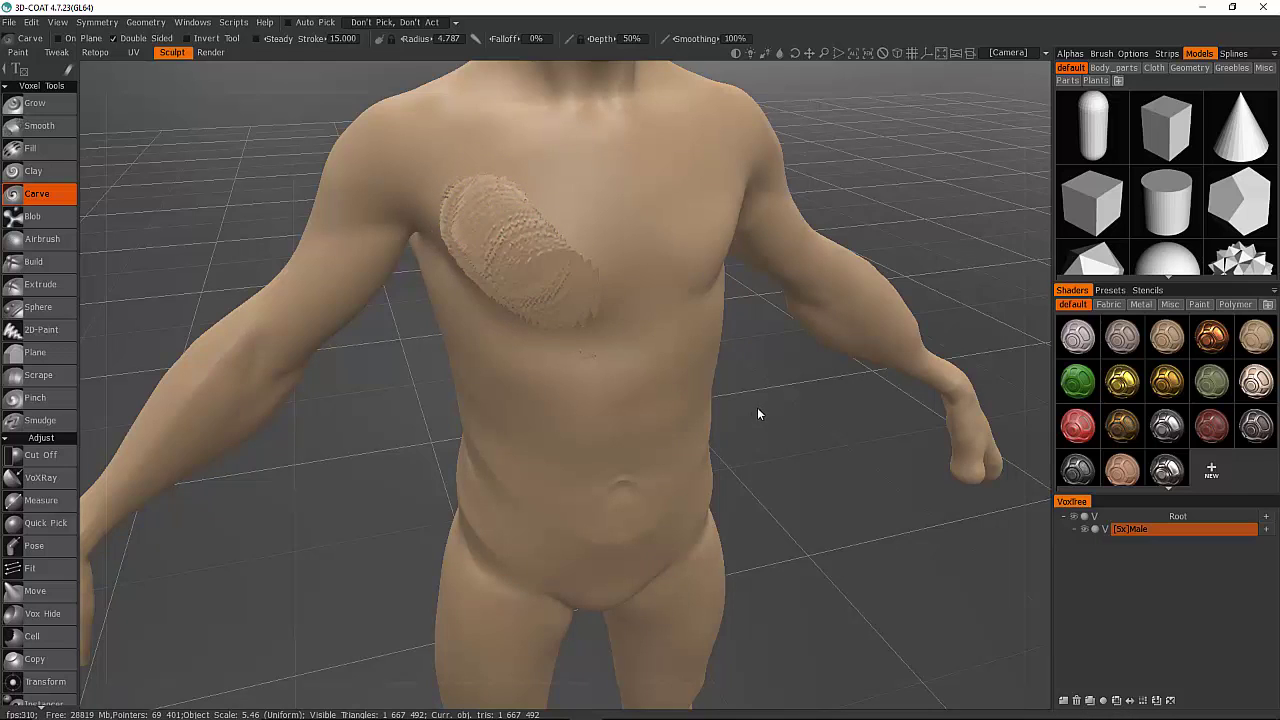
{"action": "mouse_move", "coordinate": [757, 410]}
{"action": "middle_mouse_down"}
{"action": "mouse_move", "coordinate": [959, 424]}
{"action": "mouse_move", "coordinate": [929, 303]}
{"action": "mouse_move", "coordinate": [907, 294]}
{"action": "mouse_move", "coordinate": [928, 289]}
{"action": "mouse_move", "coordinate": [914, 286]}
{"action": "mouse_move", "coordinate": [880, 323]}
{"action": "mouse_move", "coordinate": [820, 437]}
{"action": "mouse_move", "coordinate": [528, 428]}
{"action": "mouse_move", "coordinate": [714, 457]}
{"action": "mouse_move", "coordinate": [791, 503]}
{"action": "mouse_move", "coordinate": [735, 458]}
{"action": "middle_mouse_up"}
{"action": "mouse_move", "coordinate": [572, 322]}
{"action": "left_mouse_down", "text": "shift"}
{"action": "mouse_move", "coordinate": [502, 252]}
{"action": "mouse_move", "coordinate": [455, 240]}
{"action": "mouse_move", "coordinate": [568, 339]}
{"action": "left_mouse_up", "text": "shift"}
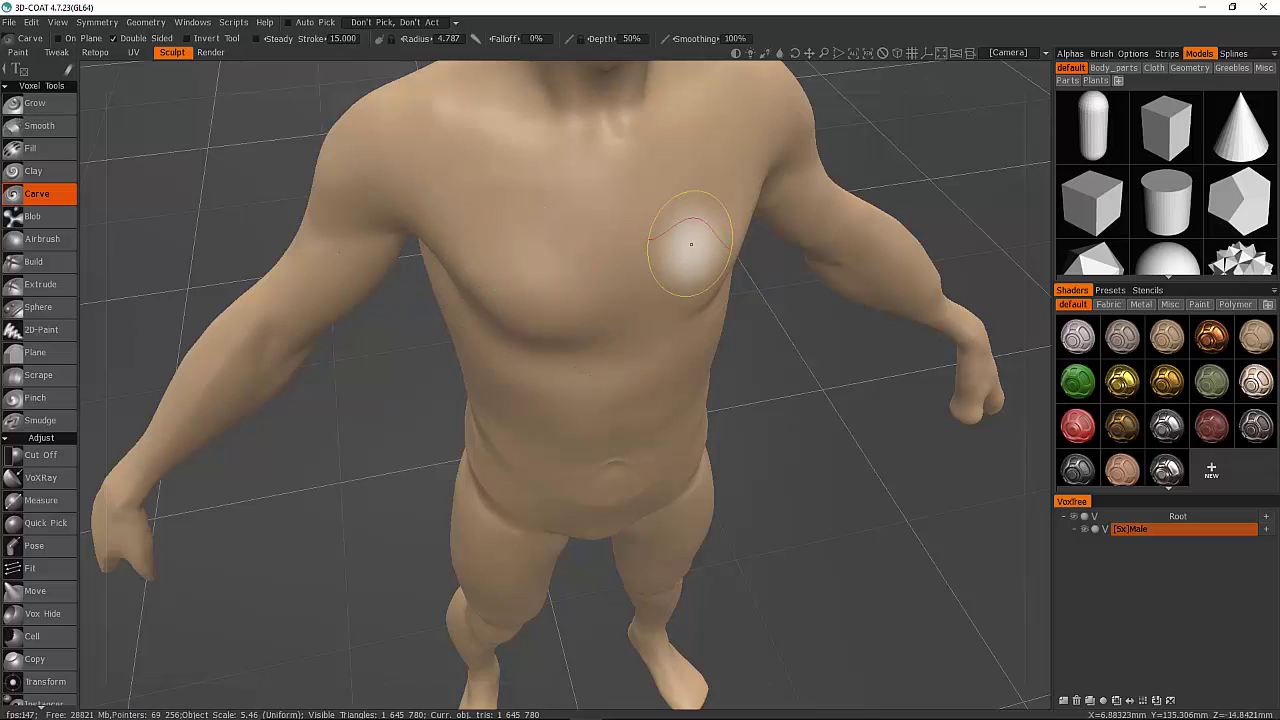
Try another Carve pass over the figure's right pectoral toward the middle of the chest, and undo the rough patch
{"action": "left_click_drag", "start_coordinate": [691, 246], "coordinate": [672, 246]}
{"action": "middle_click_drag", "start_coordinate": [724, 327], "coordinate": [704, 193]}
{"action": "left_click_drag", "start_coordinate": [704, 193], "coordinate": [539, 203], "text": "shift"}
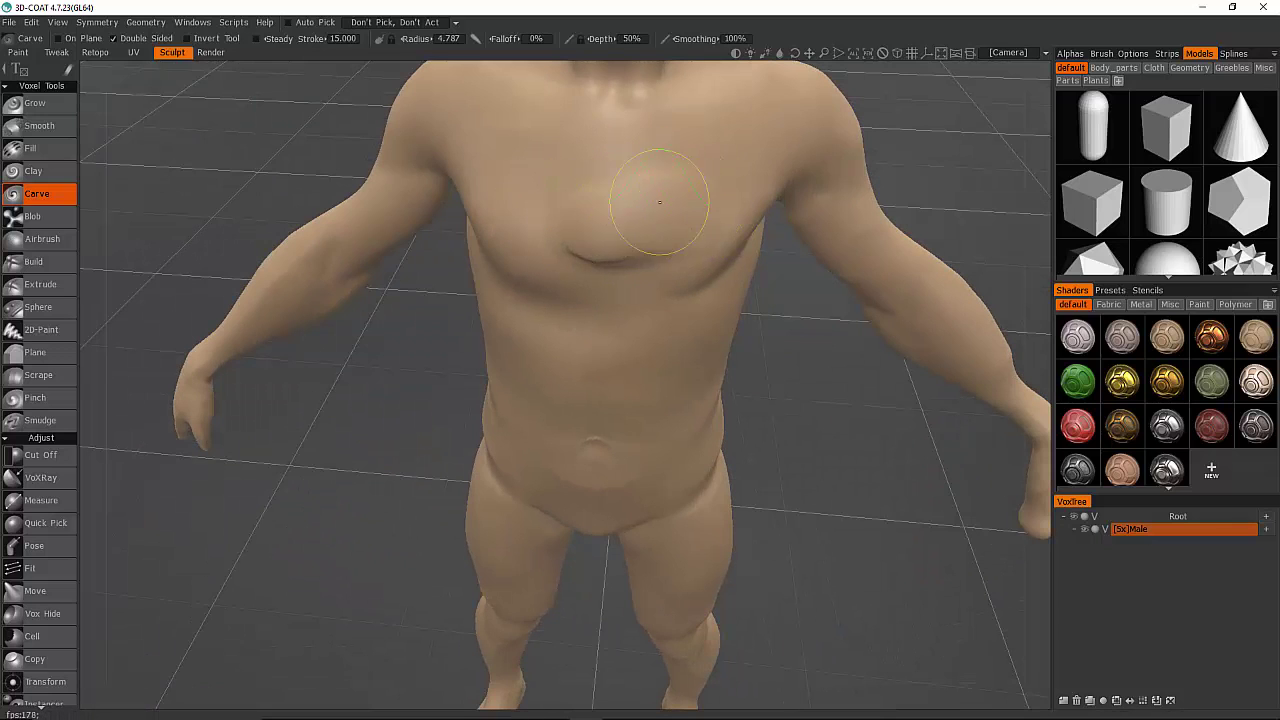
{"action": "mouse_move", "coordinate": [653, 204]}
{"action": "left_mouse_down", "text": "shift"}
{"action": "mouse_move", "coordinate": [623, 229]}
{"action": "mouse_move", "coordinate": [655, 230]}
{"action": "mouse_move", "coordinate": [600, 229]}
{"action": "mouse_move", "coordinate": [509, 200]}
{"action": "mouse_move", "coordinate": [615, 245]}
{"action": "left_mouse_up", "text": "shift"}
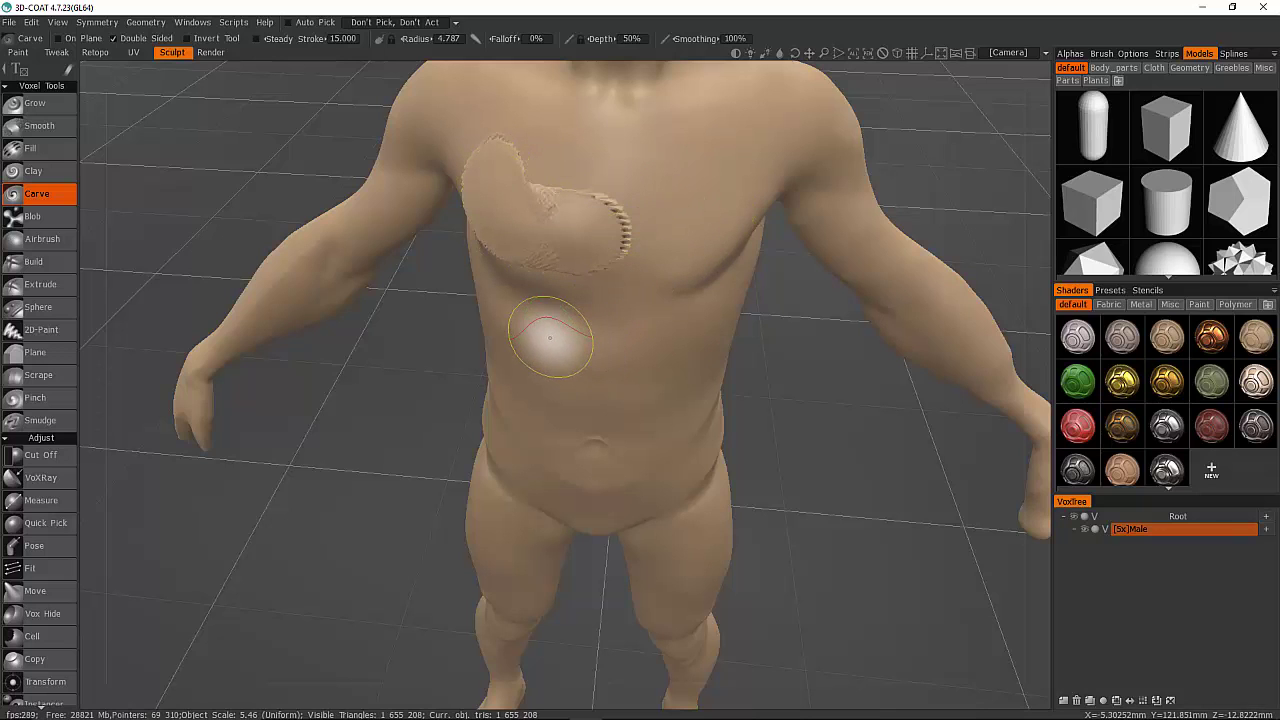
{"action": "key", "text": "ctrl+z"}
{"action": "left_click_drag", "start_coordinate": [425, 345], "coordinate": [194, 263]}
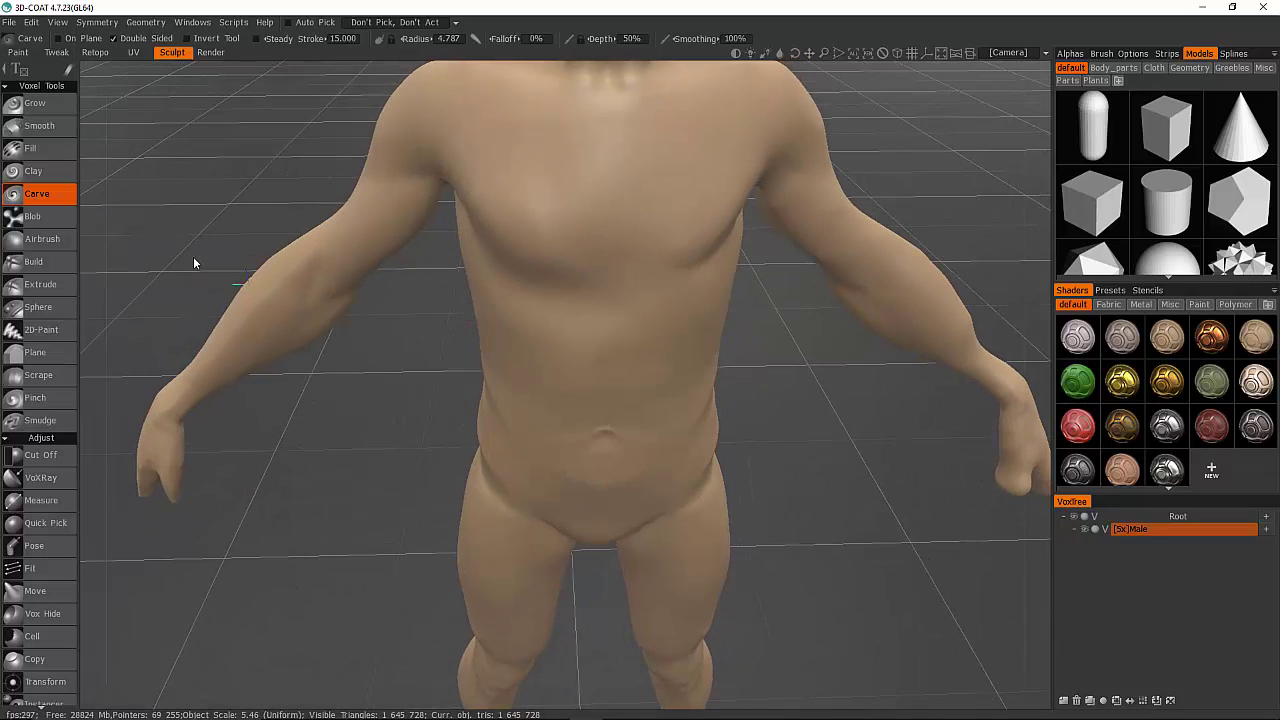
Try Blob brush strokes on the figure's right pectoral and in the empty space beside the body, and undo them
{"action": "left_click", "coordinate": [40, 216]}
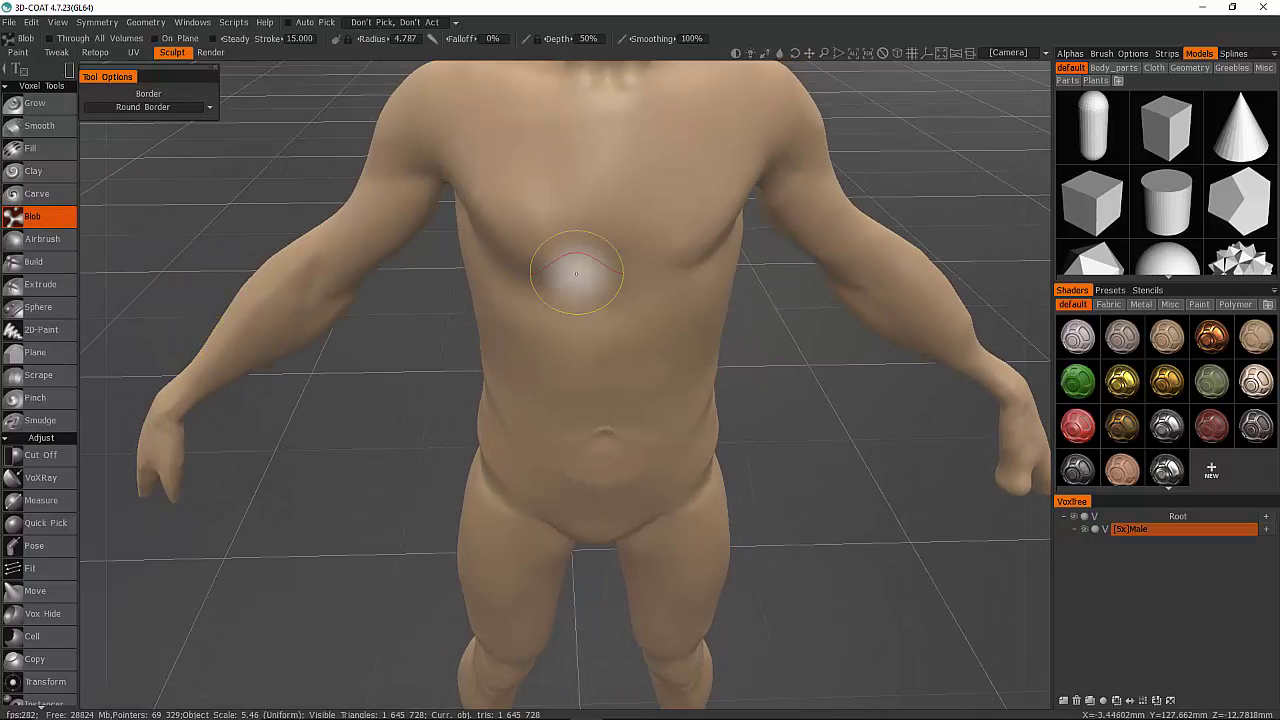
{"action": "left_click_drag", "start_coordinate": [558, 240], "coordinate": [574, 258]}
{"action": "left_click_drag", "start_coordinate": [547, 220], "coordinate": [563, 300]}
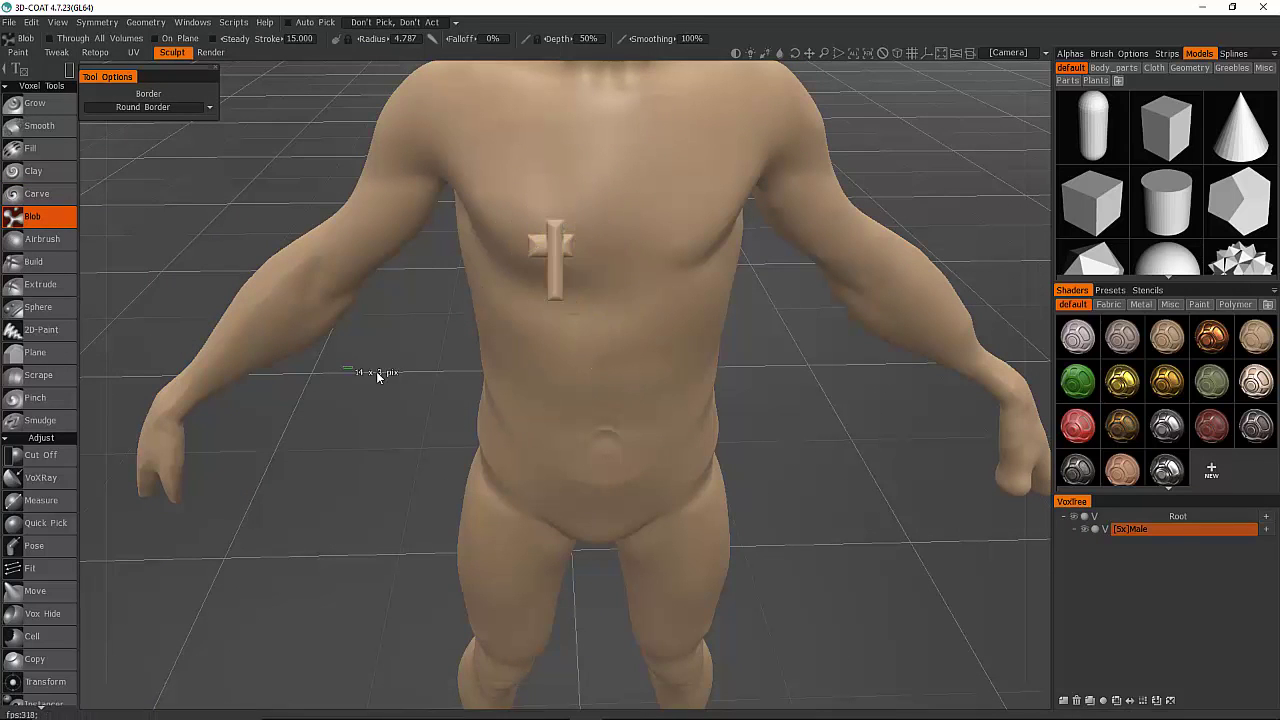
{"action": "left_click_drag", "start_coordinate": [345, 371], "coordinate": [432, 371]}
{"action": "left_click_drag", "start_coordinate": [374, 418], "coordinate": [414, 398]}
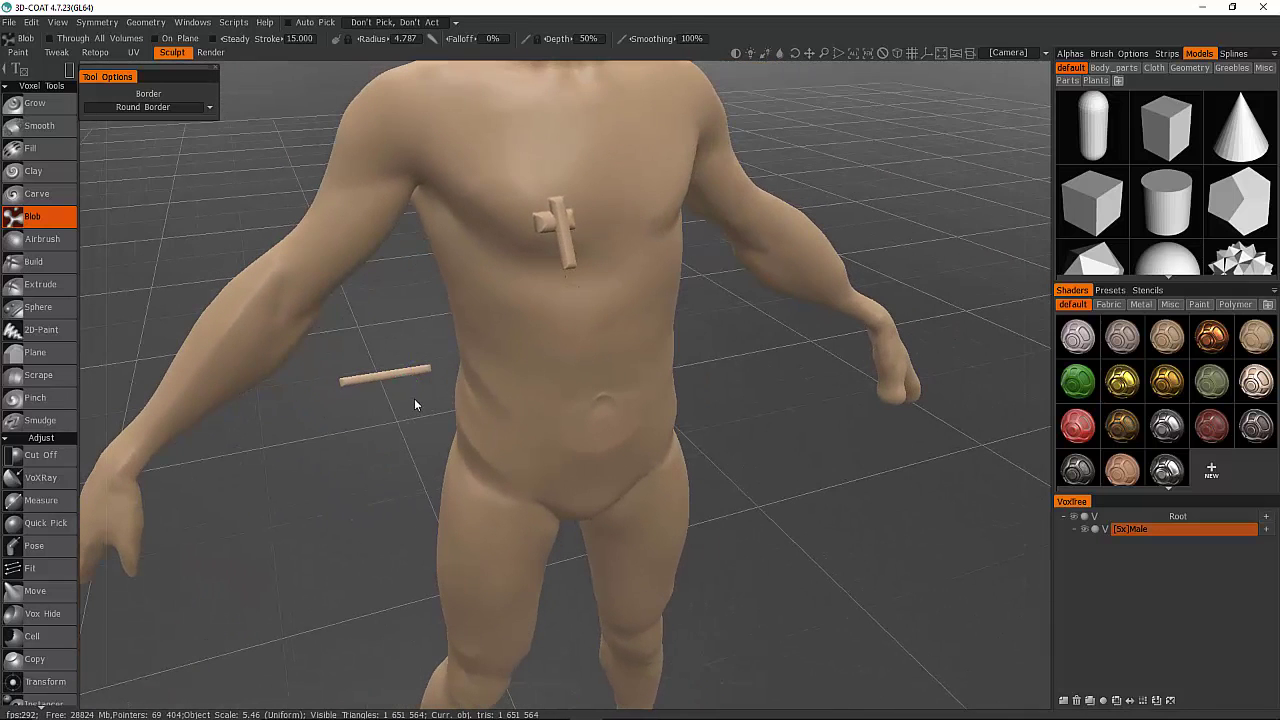
{"action": "key", "text": "ctrl+z"}
{"action": "key", "text": "ctrl+z"}
{"action": "key", "text": "ctrl+z"}
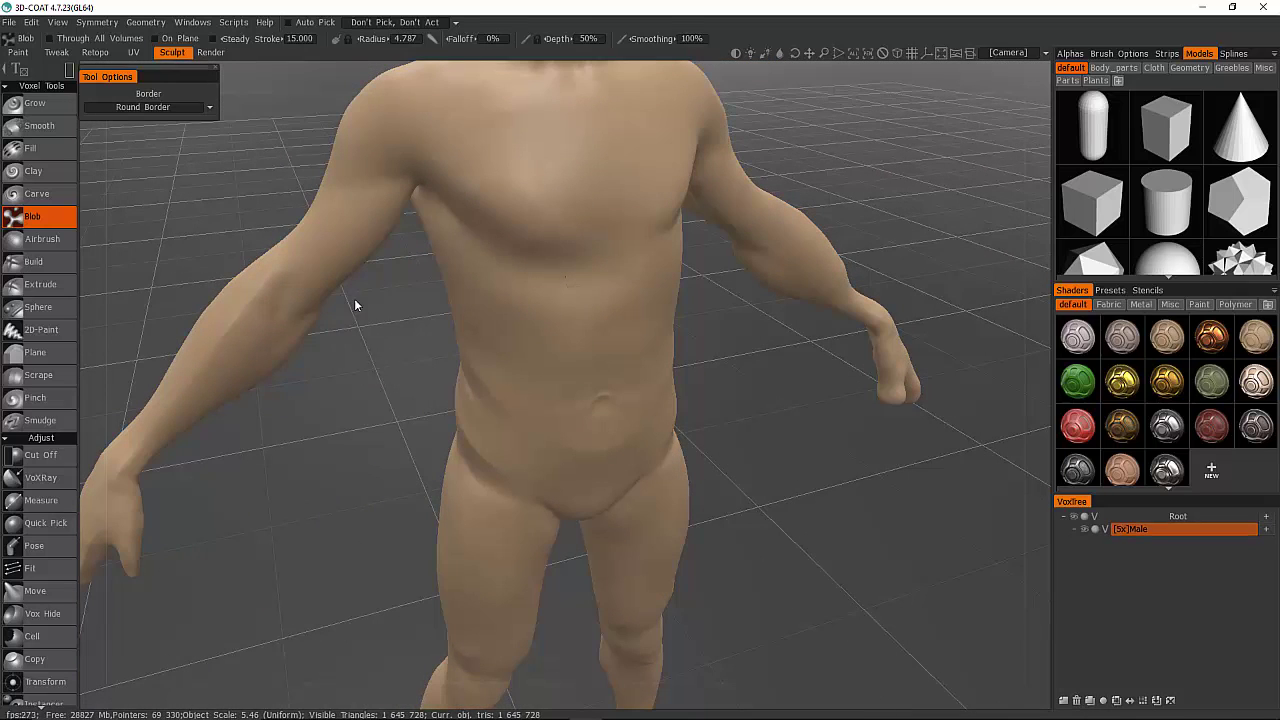
Raise several cloth-like folds across the chest and upper abdomen with the Airbrush brush
{"action": "left_click", "coordinate": [40, 240]}
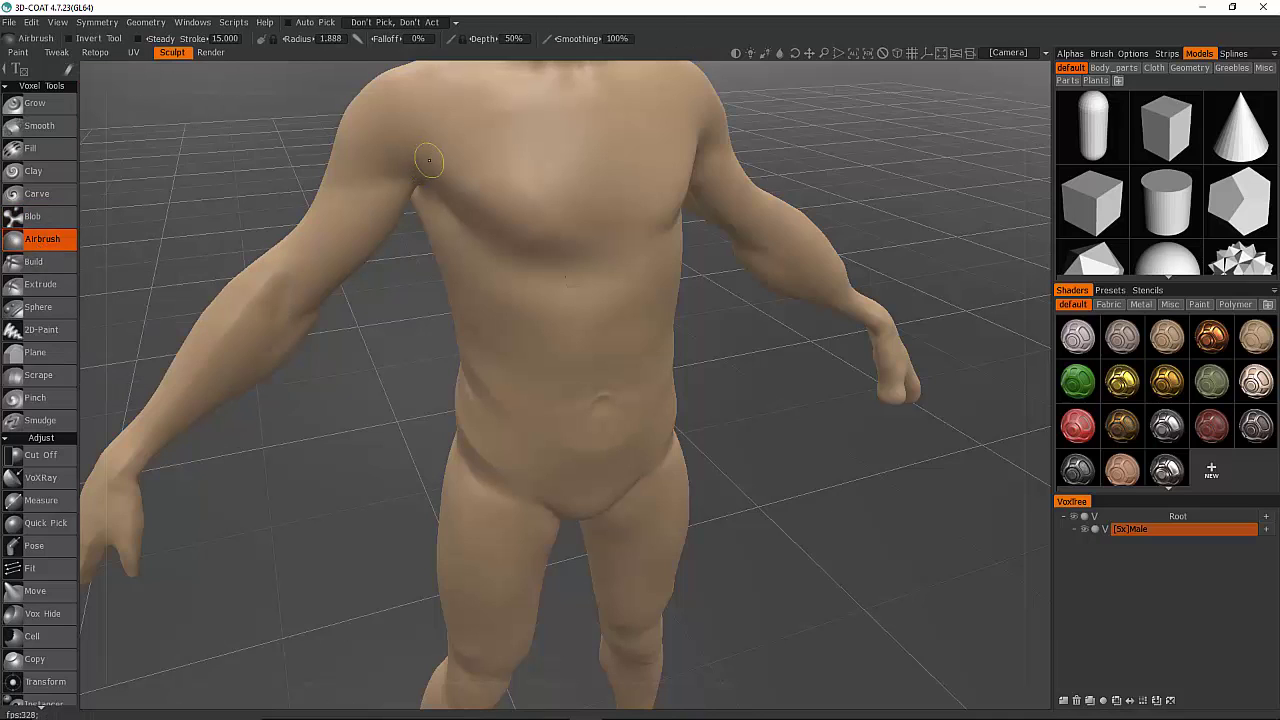
{"action": "mouse_move", "coordinate": [567, 233]}
{"action": "left_mouse_down"}
{"action": "mouse_move", "coordinate": [644, 183]}
{"action": "mouse_move", "coordinate": [572, 231]}
{"action": "mouse_move", "coordinate": [465, 185]}
{"action": "mouse_move", "coordinate": [557, 243]}
{"action": "mouse_move", "coordinate": [631, 205]}
{"action": "mouse_move", "coordinate": [541, 254]}
{"action": "left_mouse_up"}
{"action": "middle_click_drag", "start_coordinate": [540, 254], "coordinate": [632, 208]}
{"action": "mouse_move", "coordinate": [524, 230]}
{"action": "left_mouse_down"}
{"action": "mouse_move", "coordinate": [495, 231]}
{"action": "mouse_move", "coordinate": [580, 232]}
{"action": "mouse_move", "coordinate": [650, 207]}
{"action": "mouse_move", "coordinate": [603, 247]}
{"action": "mouse_move", "coordinate": [496, 259]}
{"action": "mouse_move", "coordinate": [586, 285]}
{"action": "left_mouse_up"}
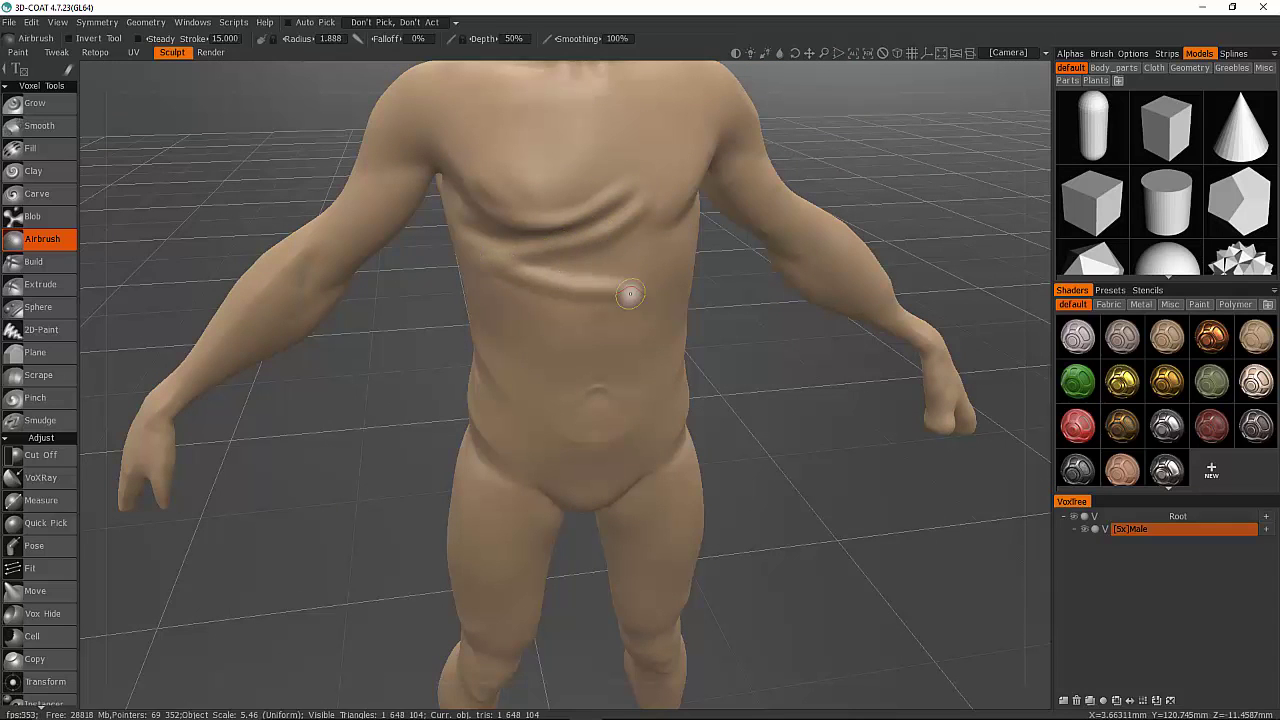
{"action": "left_click_drag", "start_coordinate": [461, 315], "coordinate": [459, 323]}
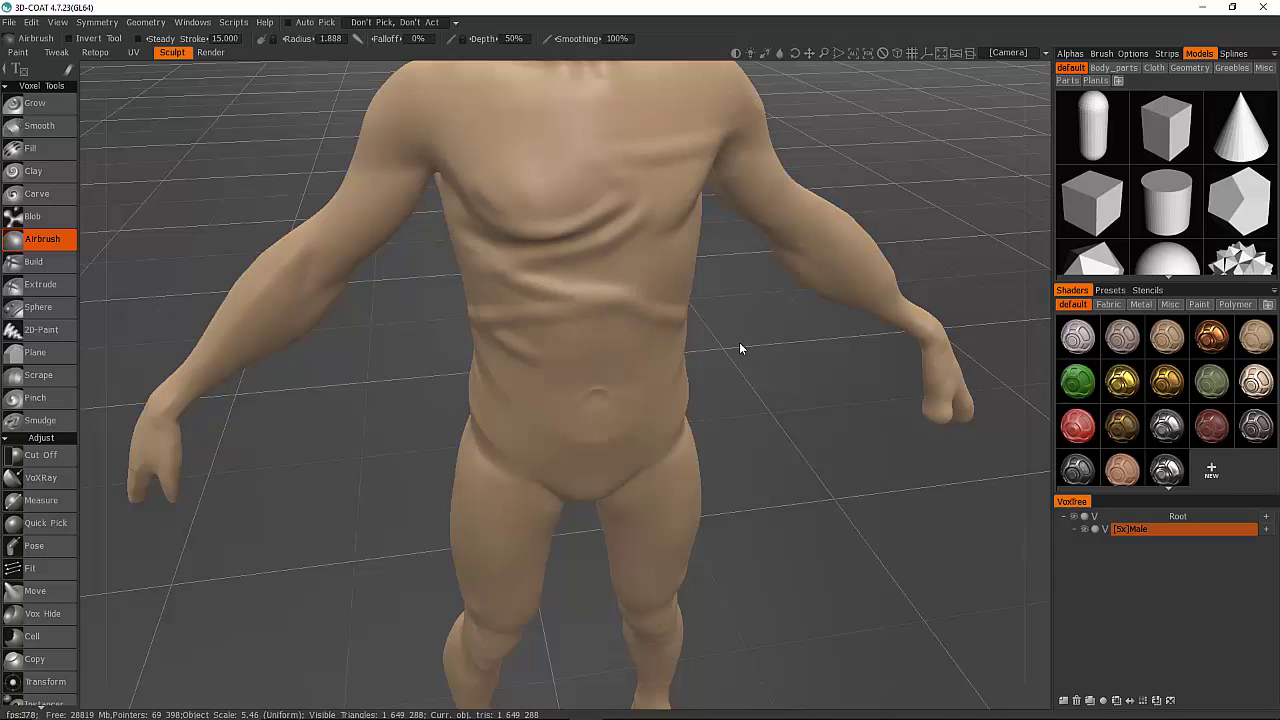
Add diagonal Airbrush folds from the figure's left side down to the navel
{"action": "left_click_drag", "start_coordinate": [743, 348], "coordinate": [647, 287]}
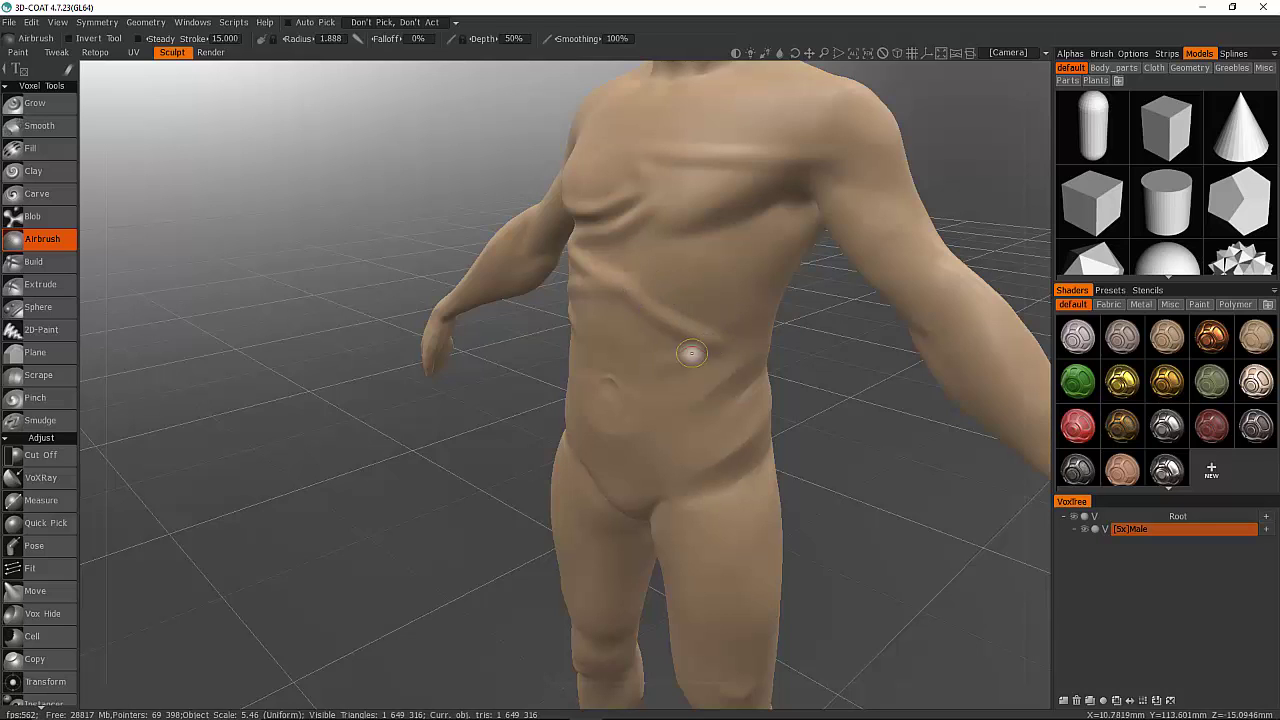
{"action": "mouse_move", "coordinate": [690, 352]}
{"action": "left_mouse_down"}
{"action": "mouse_move", "coordinate": [641, 377]}
{"action": "mouse_move", "coordinate": [712, 350]}
{"action": "left_mouse_up"}
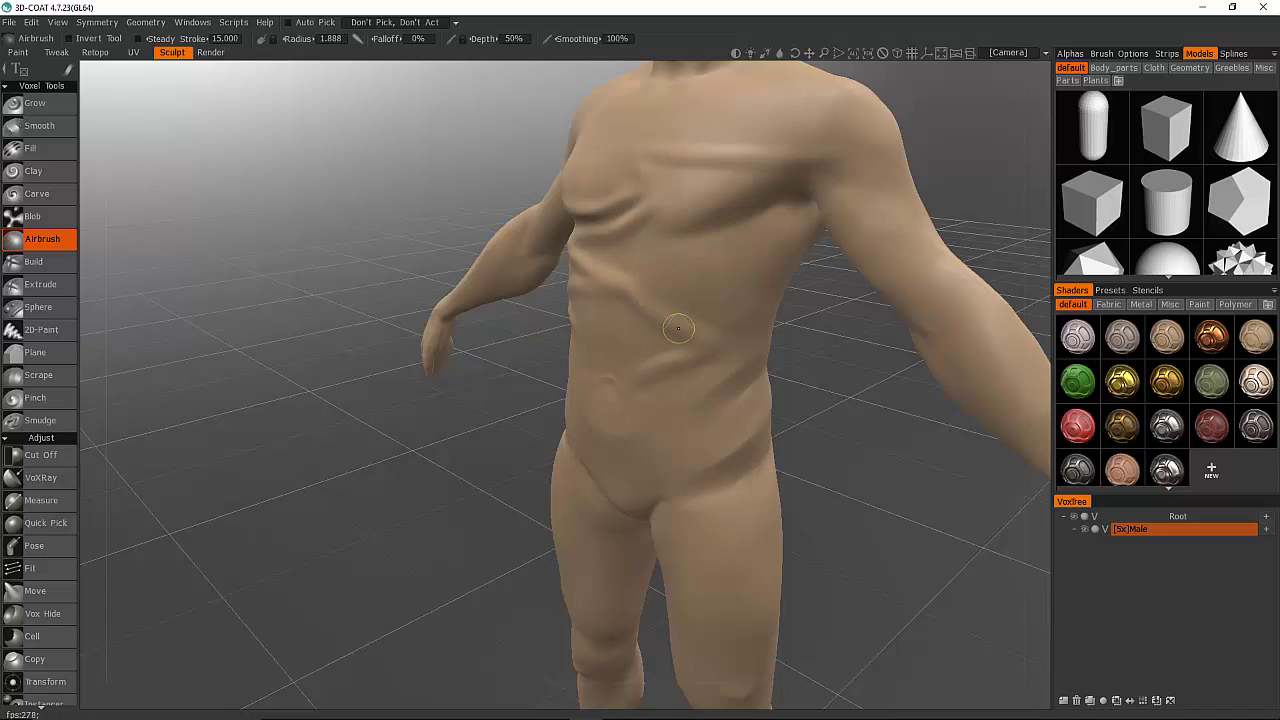
{"action": "mouse_move", "coordinate": [685, 360]}
{"action": "right_mouse_down"}
{"action": "mouse_move", "coordinate": [799, 407]}
{"action": "mouse_move", "coordinate": [808, 393]}
{"action": "right_mouse_up"}
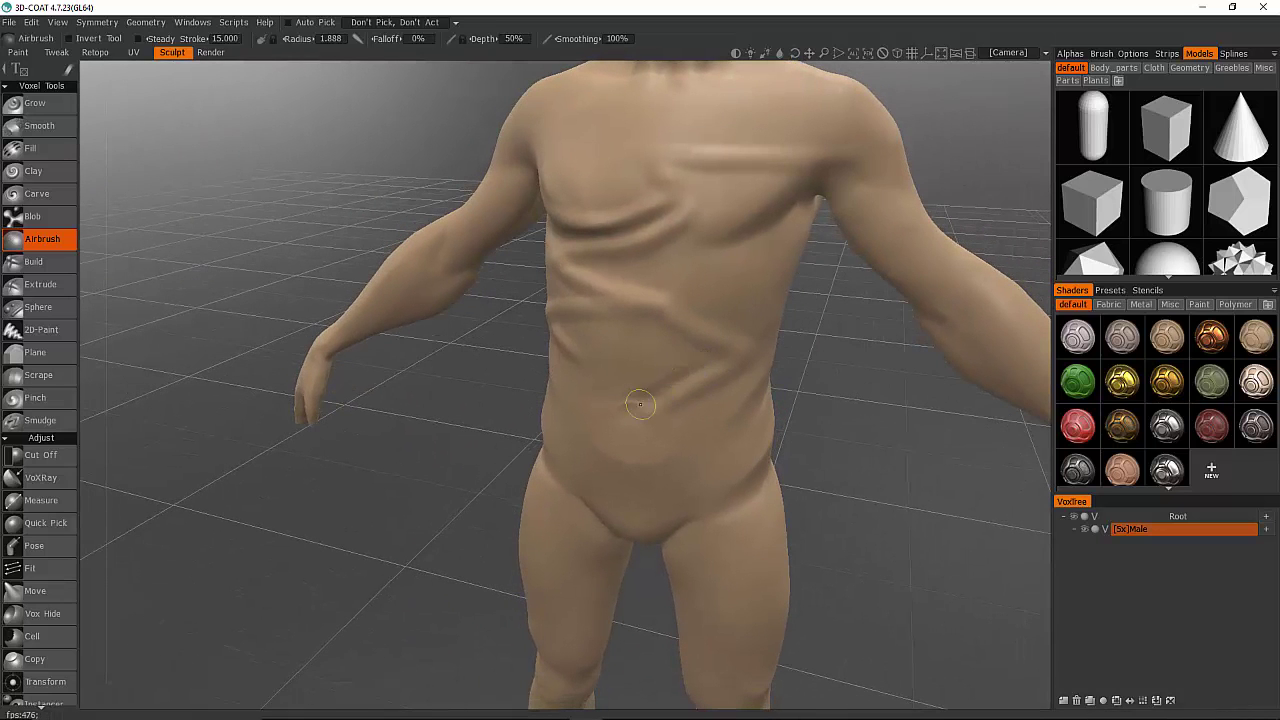
{"action": "left_click_drag", "start_coordinate": [640, 405], "coordinate": [700, 358]}
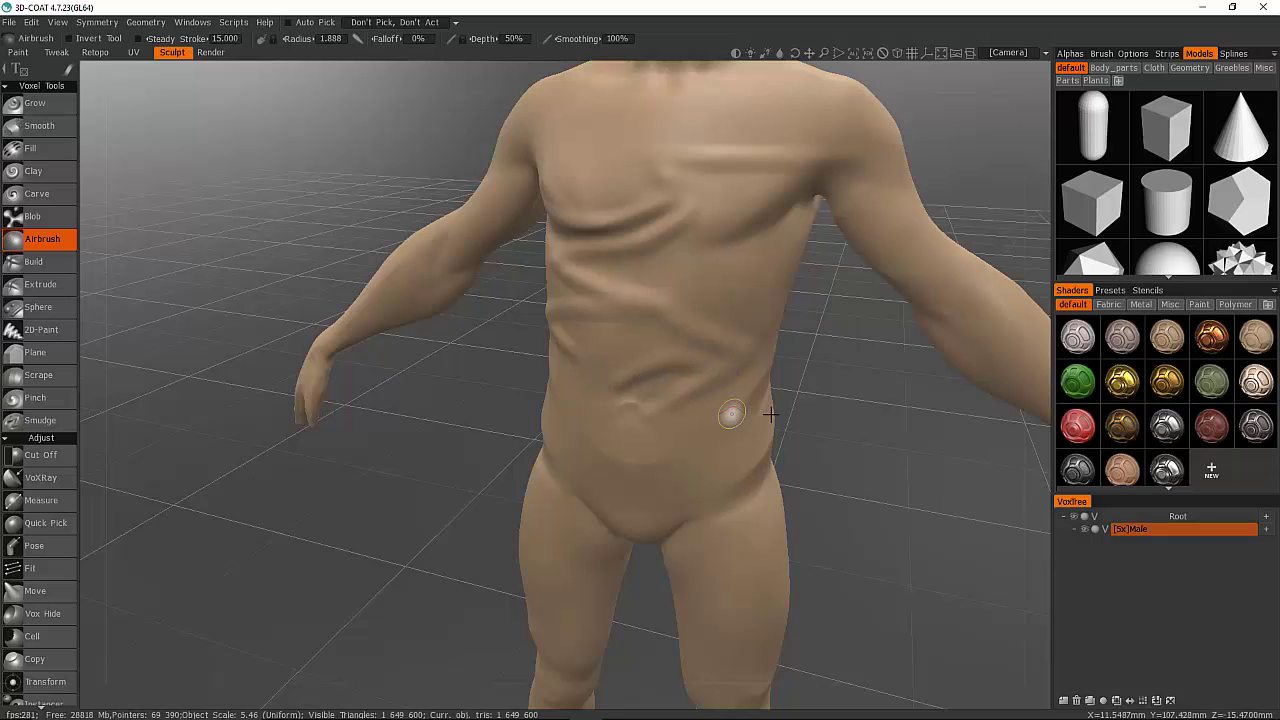
Add Airbrush folds along the figure's right waist toward the lower abdomen
{"action": "left_click_drag", "start_coordinate": [770, 412], "coordinate": [868, 414]}
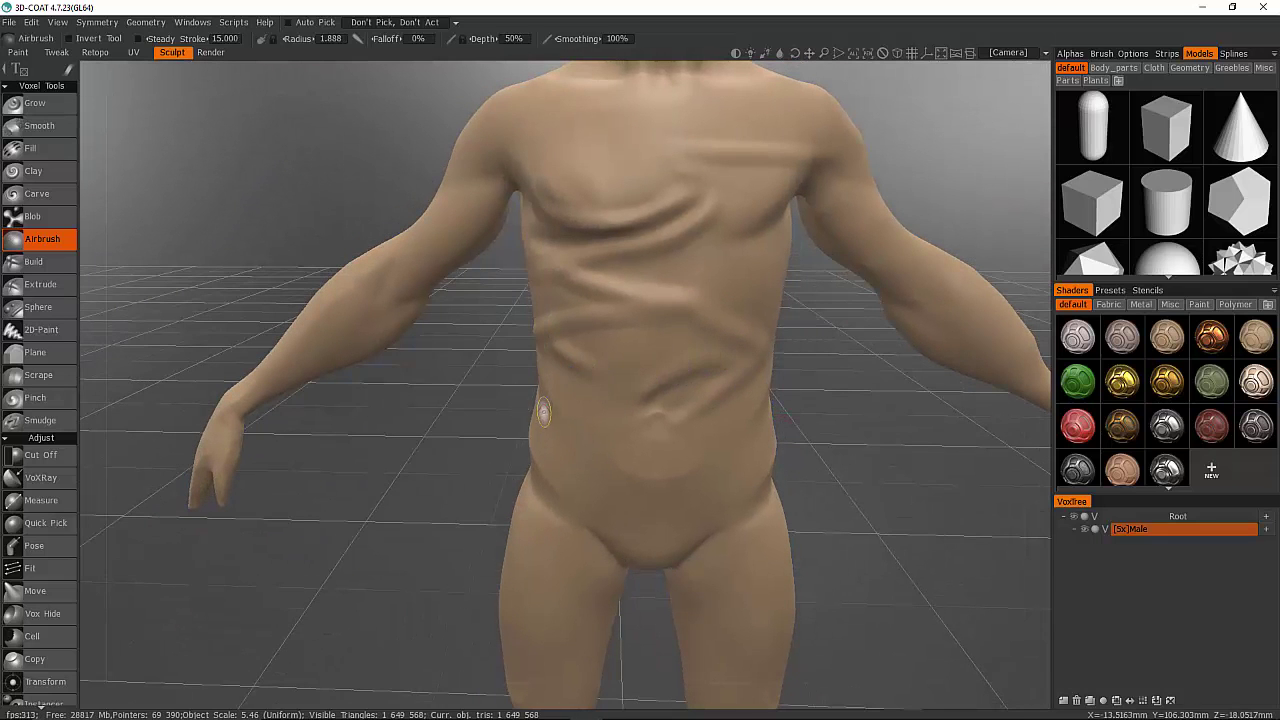
{"action": "left_click_drag", "start_coordinate": [544, 412], "coordinate": [541, 388], "text": "alt"}
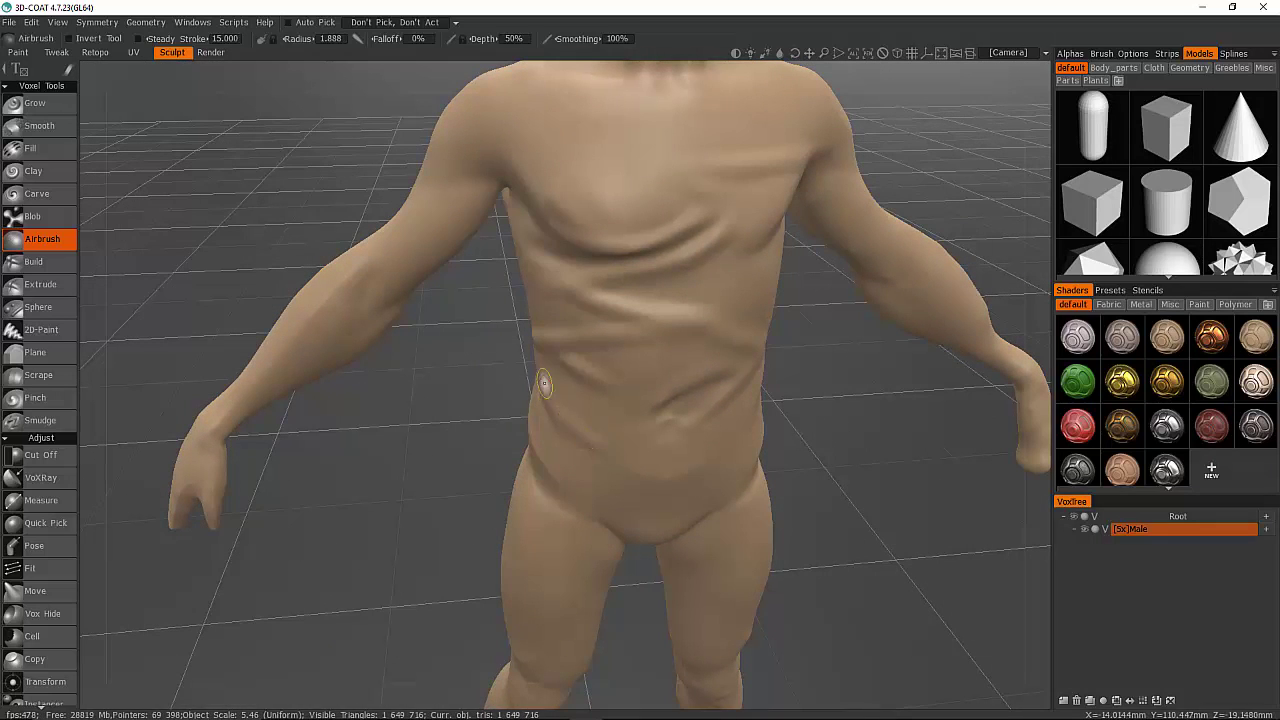
{"action": "left_click_drag", "start_coordinate": [534, 389], "coordinate": [548, 398], "text": "alt"}
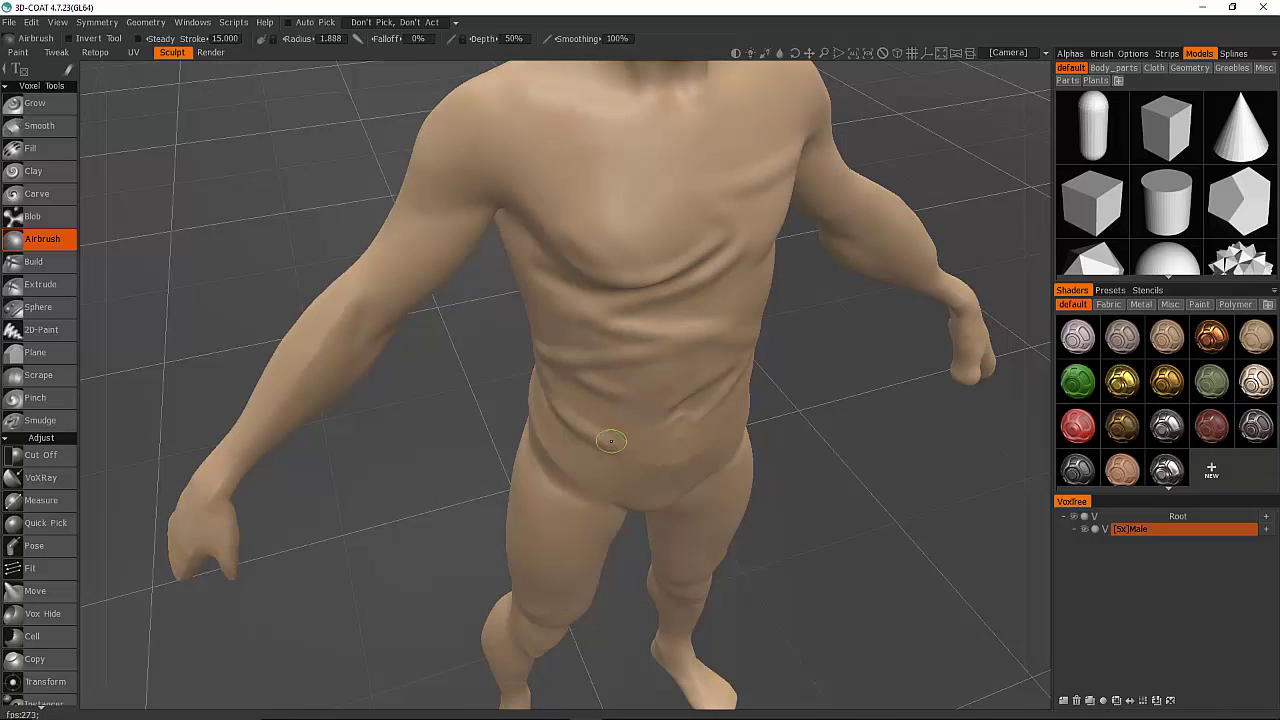
{"action": "left_click_drag", "start_coordinate": [611, 441], "coordinate": [802, 355], "text": "alt"}
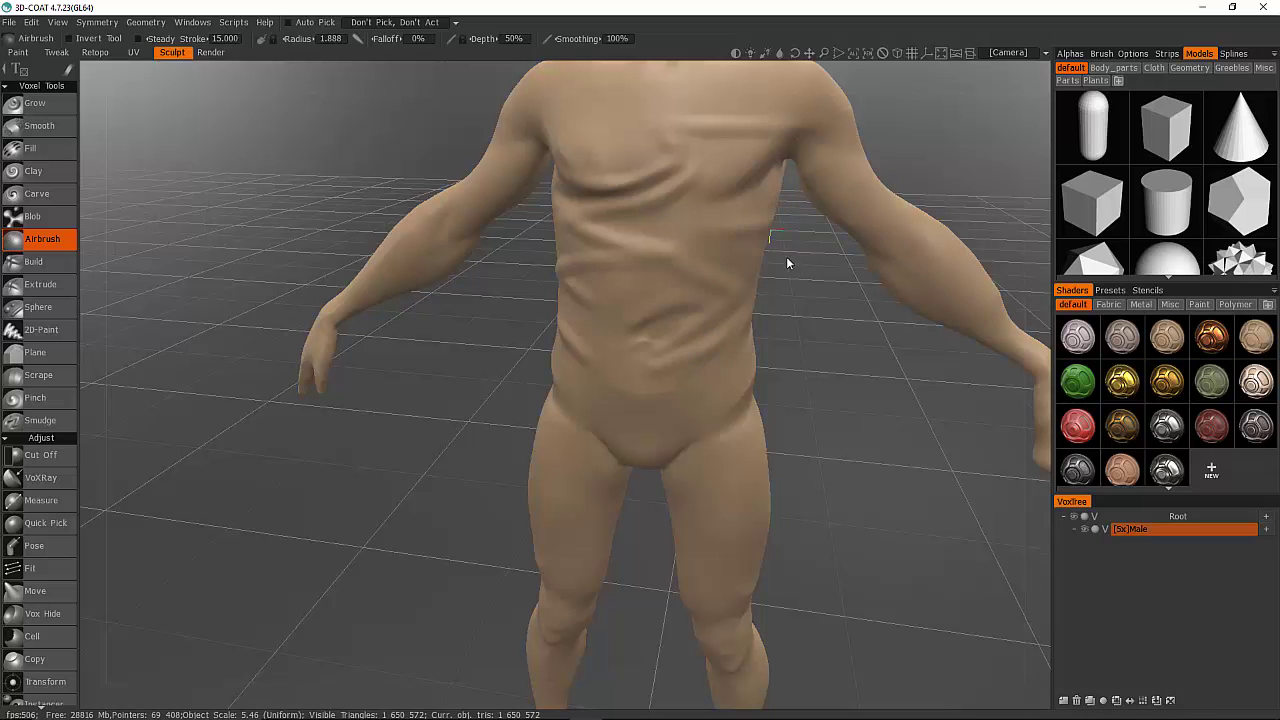
Add Airbrush folds at the figure's left armpit, running onto the front of the shoulder
{"action": "left_click_drag", "start_coordinate": [789, 262], "coordinate": [761, 220]}
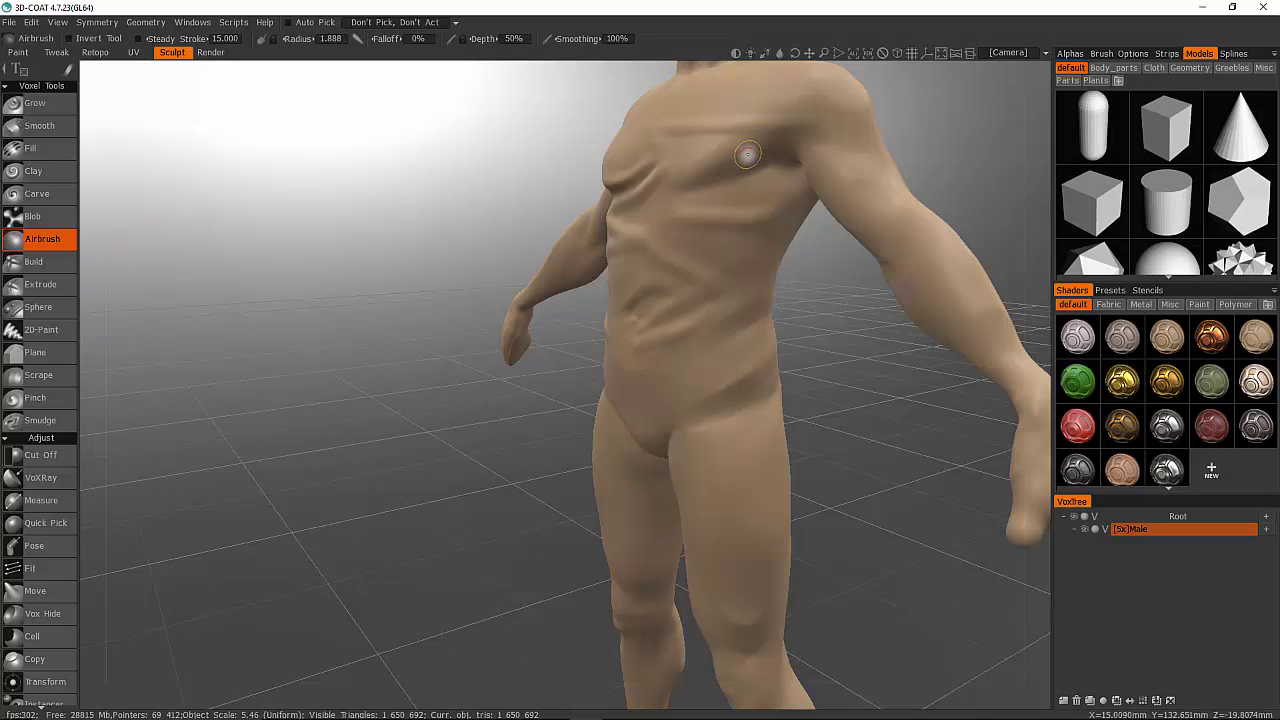
{"action": "left_click_drag", "start_coordinate": [792, 142], "coordinate": [756, 140]}
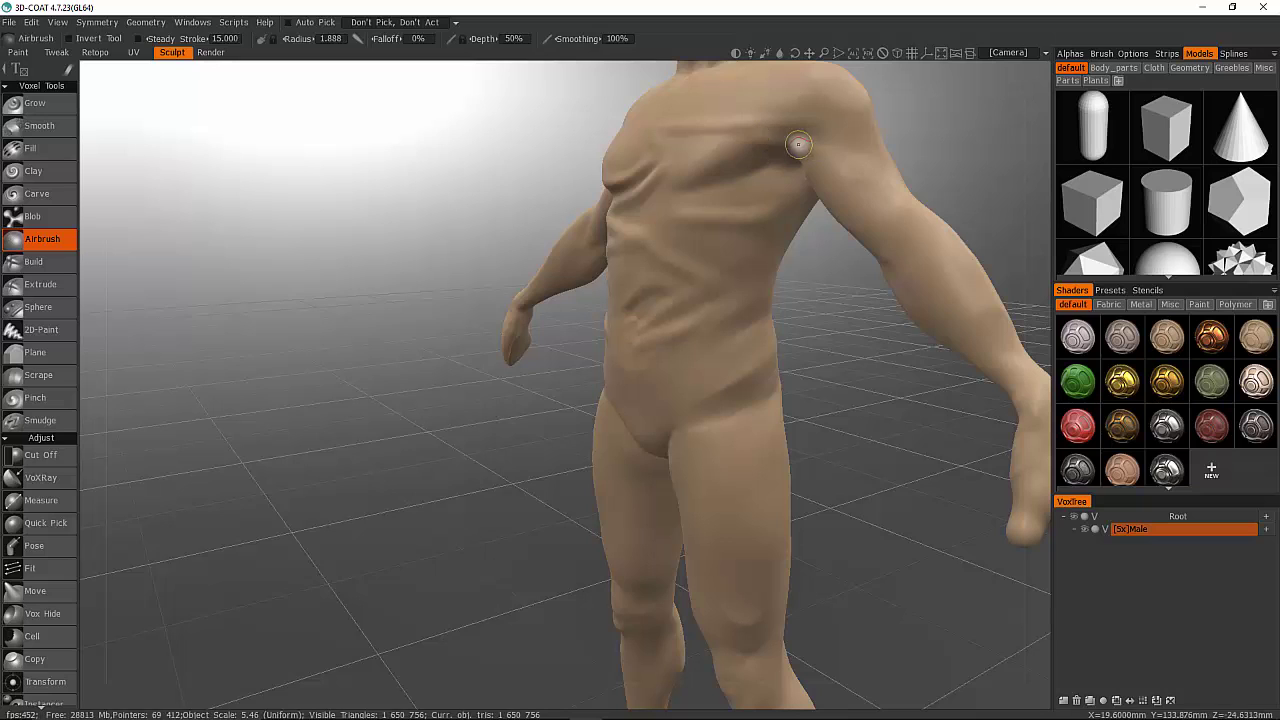
{"action": "mouse_move", "coordinate": [836, 146]}
{"action": "left_mouse_down"}
{"action": "mouse_move", "coordinate": [780, 138]}
{"action": "mouse_move", "coordinate": [820, 122]}
{"action": "left_mouse_up"}
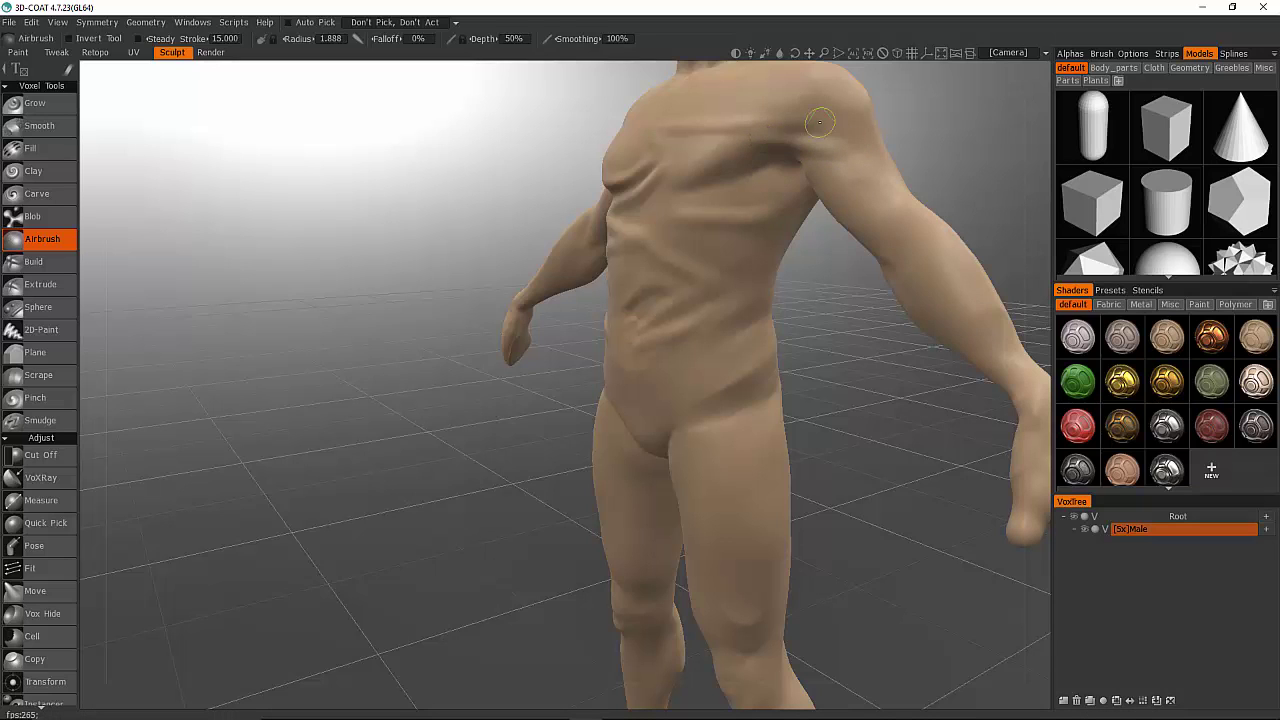
Extend the Airbrush folds from the figure's left waist across the lower abdomen below the navel, and check them from the front
{"action": "left_click_drag", "start_coordinate": [736, 310], "coordinate": [642, 346]}
{"action": "mouse_move", "coordinate": [733, 303]}
{"action": "left_mouse_down"}
{"action": "mouse_move", "coordinate": [625, 342]}
{"action": "mouse_move", "coordinate": [757, 349]}
{"action": "left_mouse_up"}
{"action": "mouse_move", "coordinate": [749, 326]}
{"action": "left_mouse_down"}
{"action": "mouse_move", "coordinate": [731, 343]}
{"action": "mouse_move", "coordinate": [777, 323]}
{"action": "mouse_move", "coordinate": [676, 356]}
{"action": "mouse_move", "coordinate": [773, 330]}
{"action": "mouse_move", "coordinate": [742, 327]}
{"action": "left_mouse_up"}
{"action": "mouse_move", "coordinate": [742, 327]}
{"action": "left_mouse_down"}
{"action": "mouse_move", "coordinate": [715, 324]}
{"action": "mouse_move", "coordinate": [682, 358]}
{"action": "left_mouse_up"}
{"action": "mouse_move", "coordinate": [808, 396]}
{"action": "left_mouse_down"}
{"action": "mouse_move", "coordinate": [882, 420]}
{"action": "mouse_move", "coordinate": [838, 398]}
{"action": "left_mouse_up"}
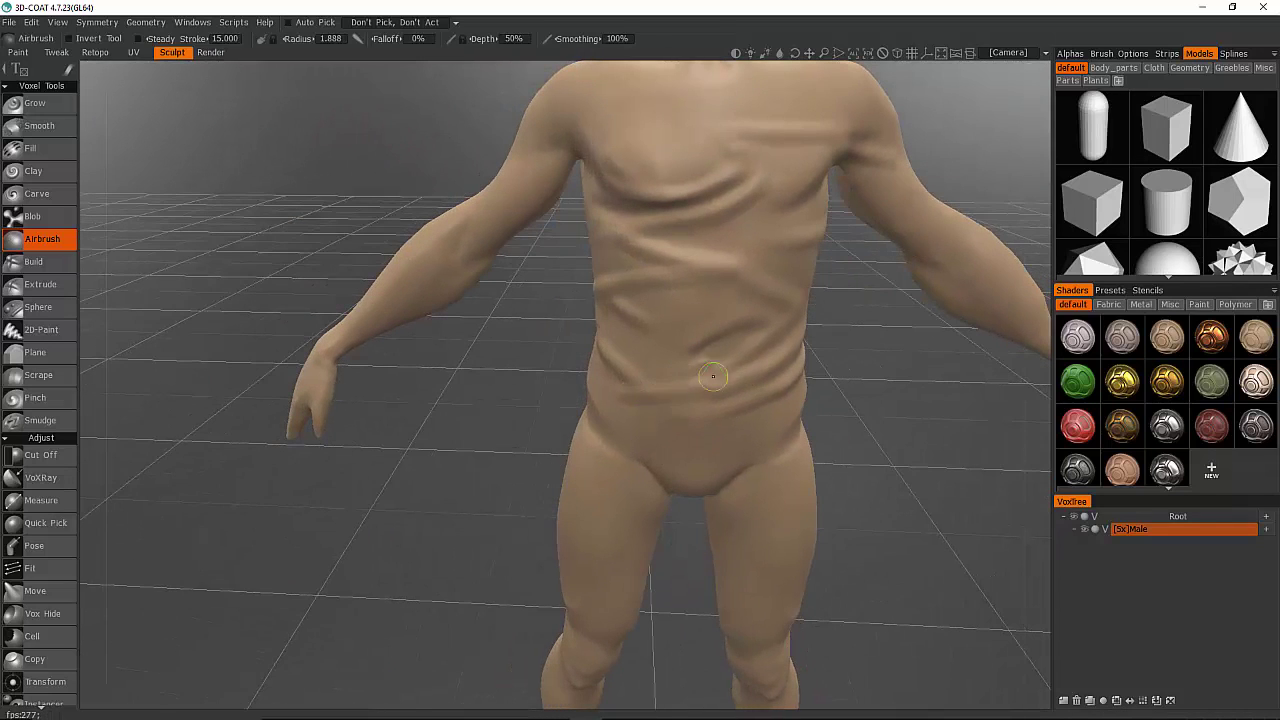
{"action": "left_click_drag", "start_coordinate": [713, 376], "coordinate": [745, 390]}
{"action": "left_click_drag", "start_coordinate": [876, 351], "coordinate": [876, 349]}
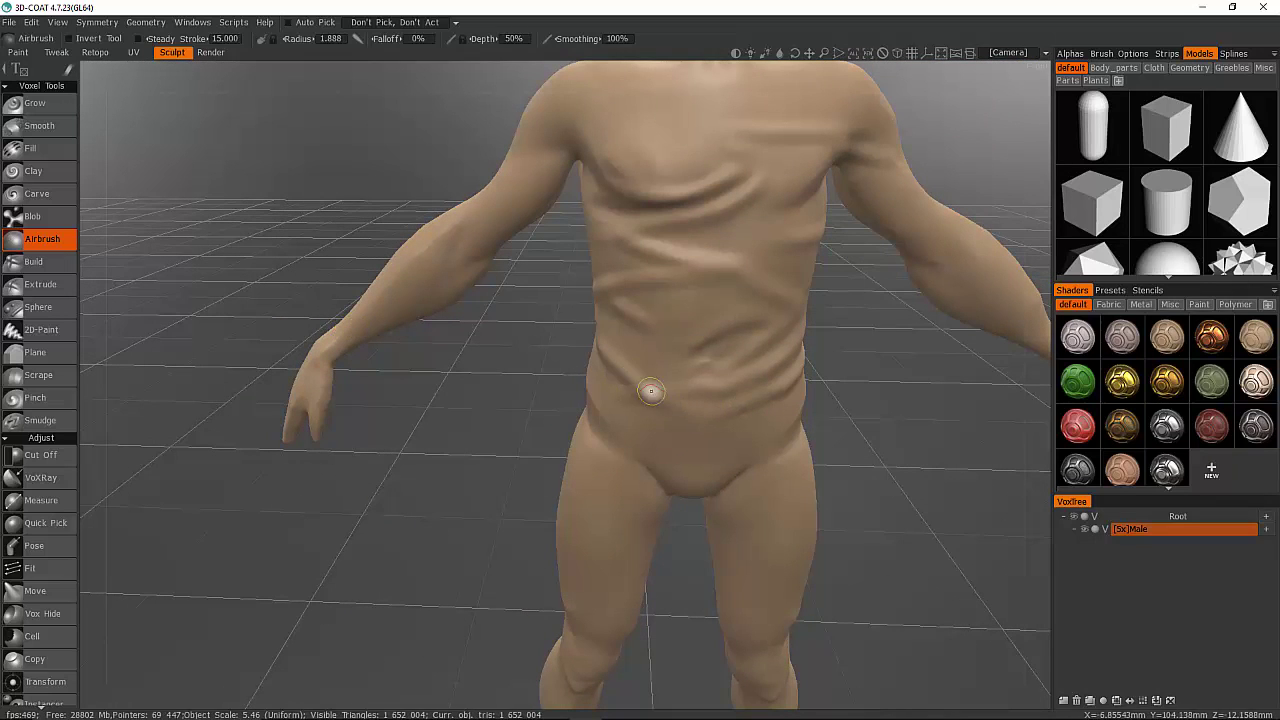
{"action": "mouse_move", "coordinate": [888, 371]}
{"action": "left_mouse_down"}
{"action": "mouse_move", "coordinate": [951, 320]}
{"action": "mouse_move", "coordinate": [991, 323]}
{"action": "mouse_move", "coordinate": [868, 282]}
{"action": "mouse_move", "coordinate": [843, 251]}
{"action": "mouse_move", "coordinate": [886, 320]}
{"action": "mouse_move", "coordinate": [843, 383]}
{"action": "mouse_move", "coordinate": [863, 360]}
{"action": "mouse_move", "coordinate": [843, 357]}
{"action": "left_mouse_up"}
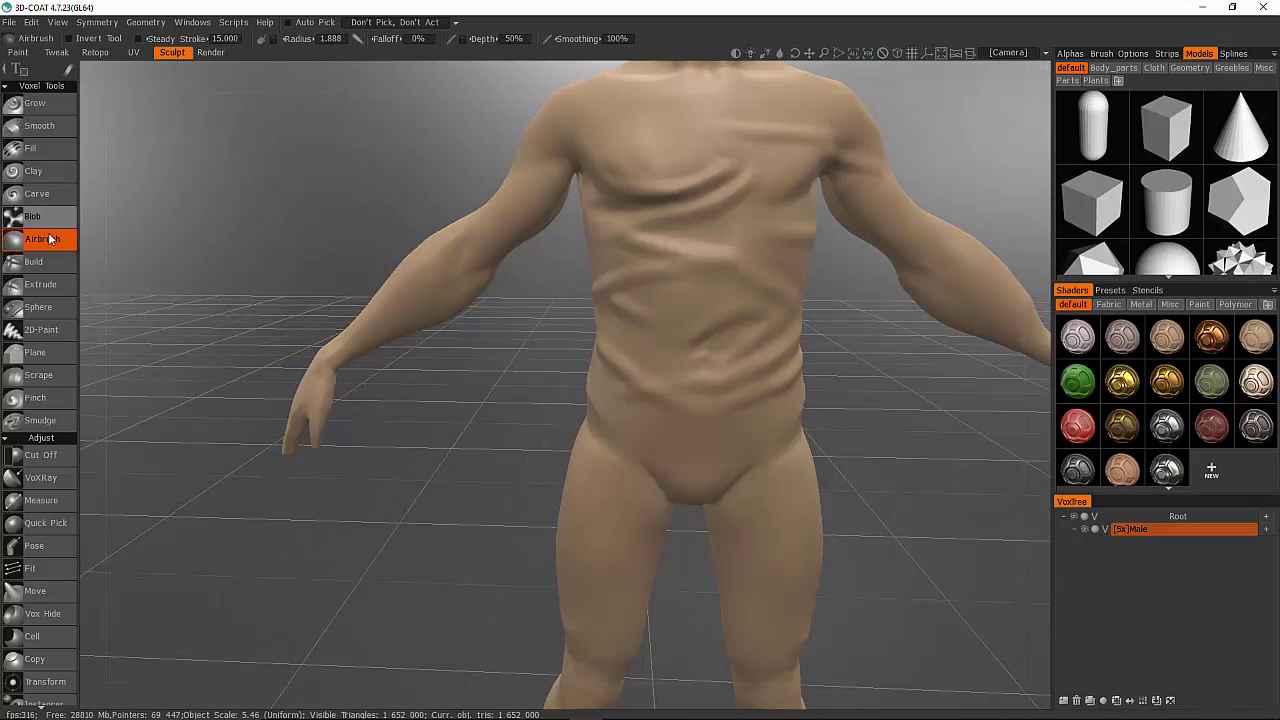
Try the Build brush on the figure's right waist beside the navel, and undo the strokes
{"action": "left_click", "coordinate": [33, 261]}
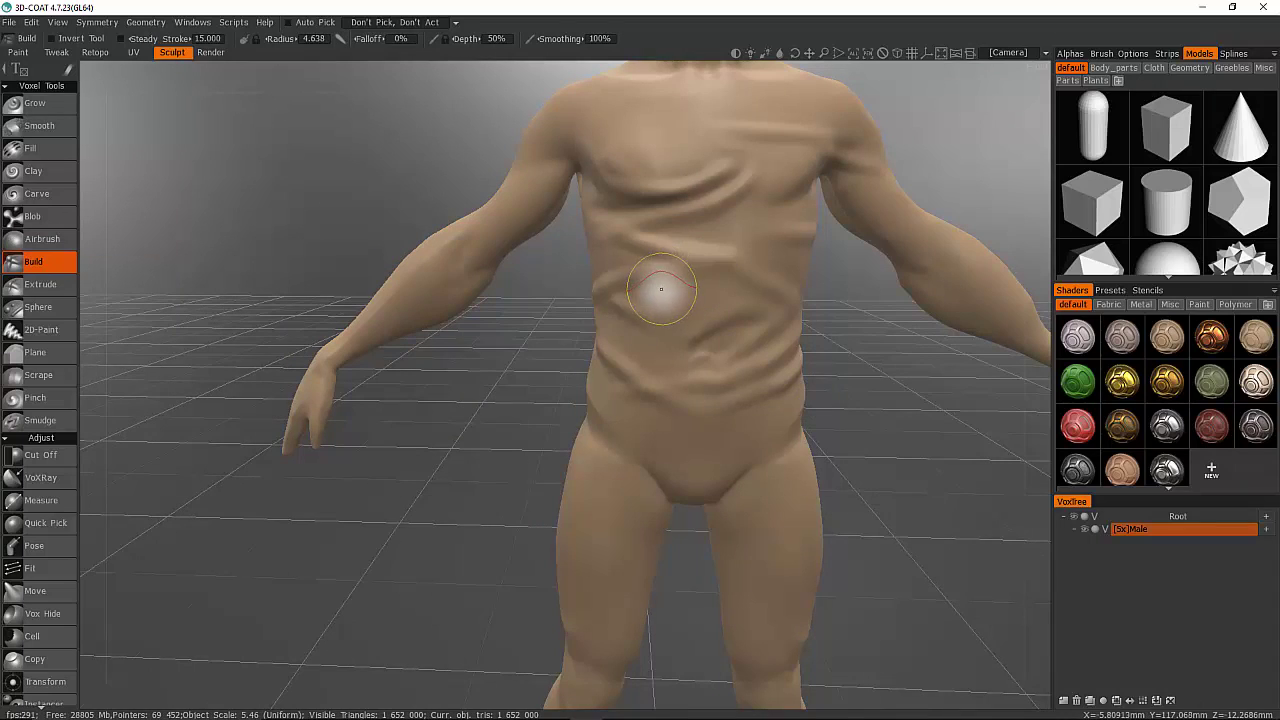
{"action": "left_click_drag", "start_coordinate": [640, 306], "coordinate": [617, 305]}
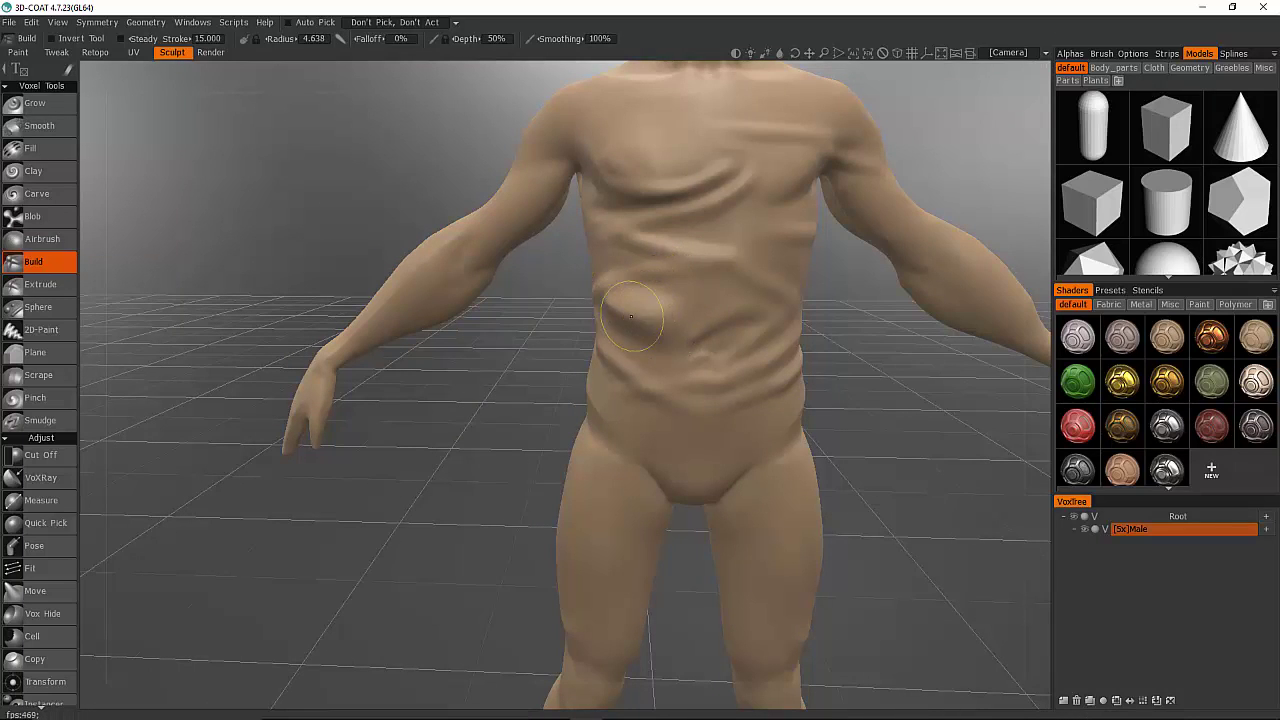
{"action": "left_click_drag", "start_coordinate": [645, 332], "coordinate": [648, 334]}
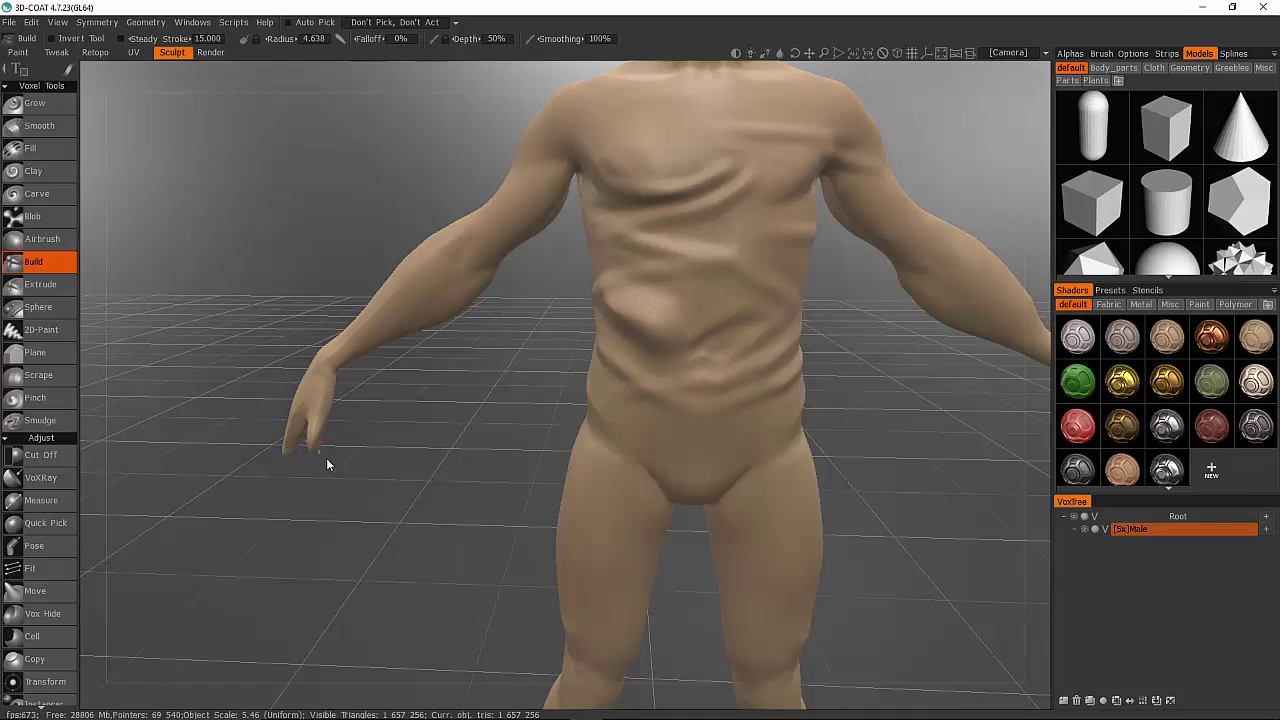
{"action": "mouse_move", "coordinate": [326, 458]}
{"action": "left_mouse_down"}
{"action": "mouse_move", "coordinate": [531, 443]}
{"action": "mouse_move", "coordinate": [343, 440]}
{"action": "left_mouse_up"}
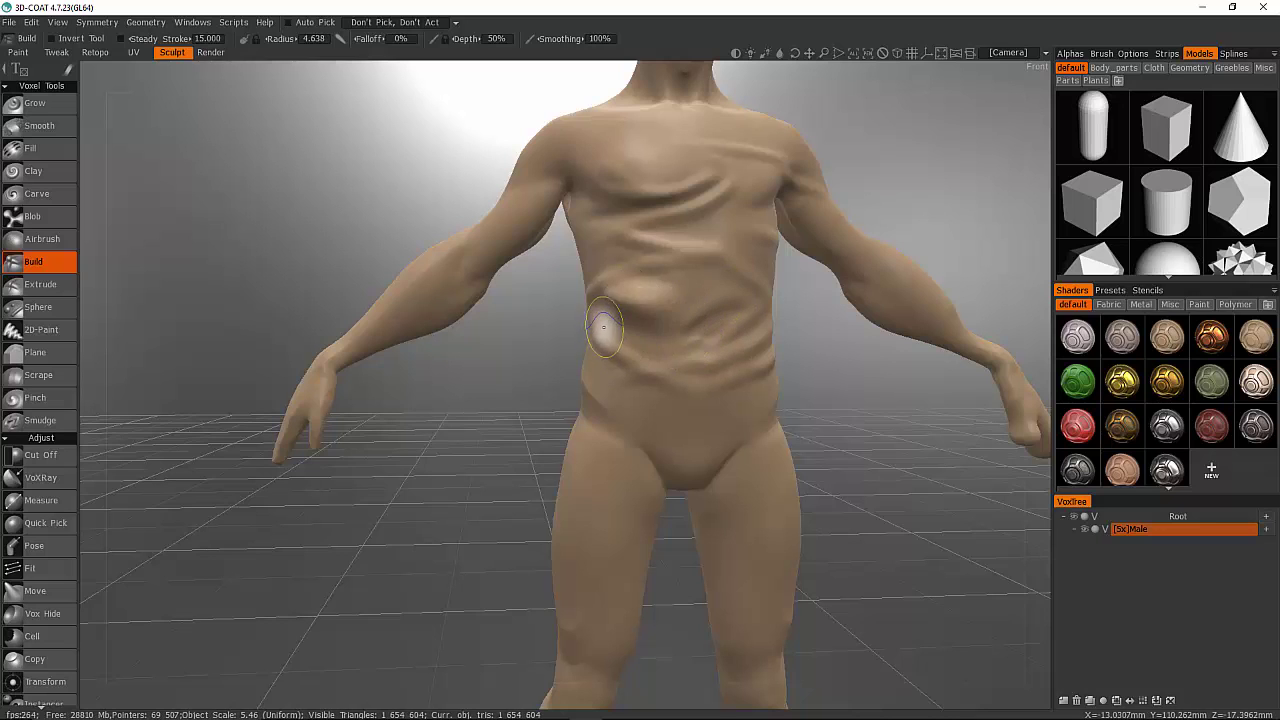
{"action": "key", "text": "ctrl+z"}
{"action": "mouse_move", "coordinate": [699, 342]}
{"action": "left_mouse_down", "text": "alt"}
{"action": "mouse_move", "coordinate": [716, 380]}
{"action": "mouse_move", "coordinate": [685, 357]}
{"action": "left_mouse_up", "text": "alt"}
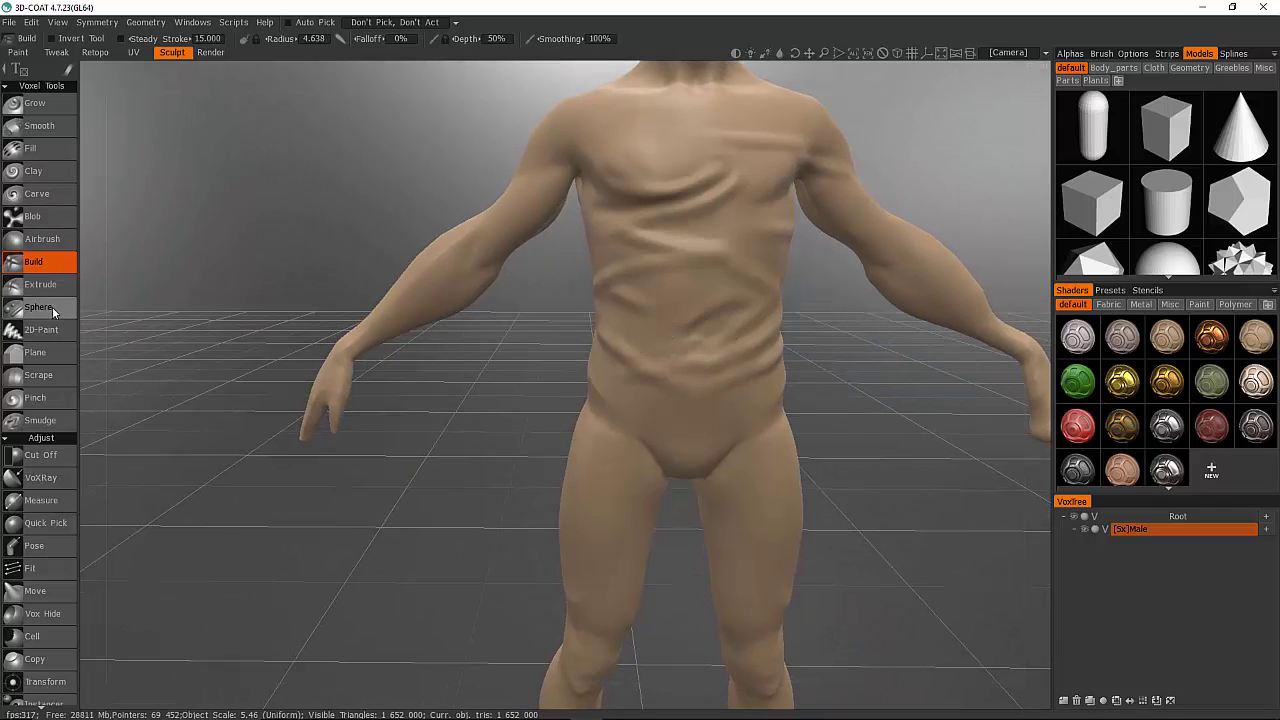
Flatten the folds across the abdomen above the navel with the Scrape brush
{"action": "left_click", "coordinate": [37, 376]}
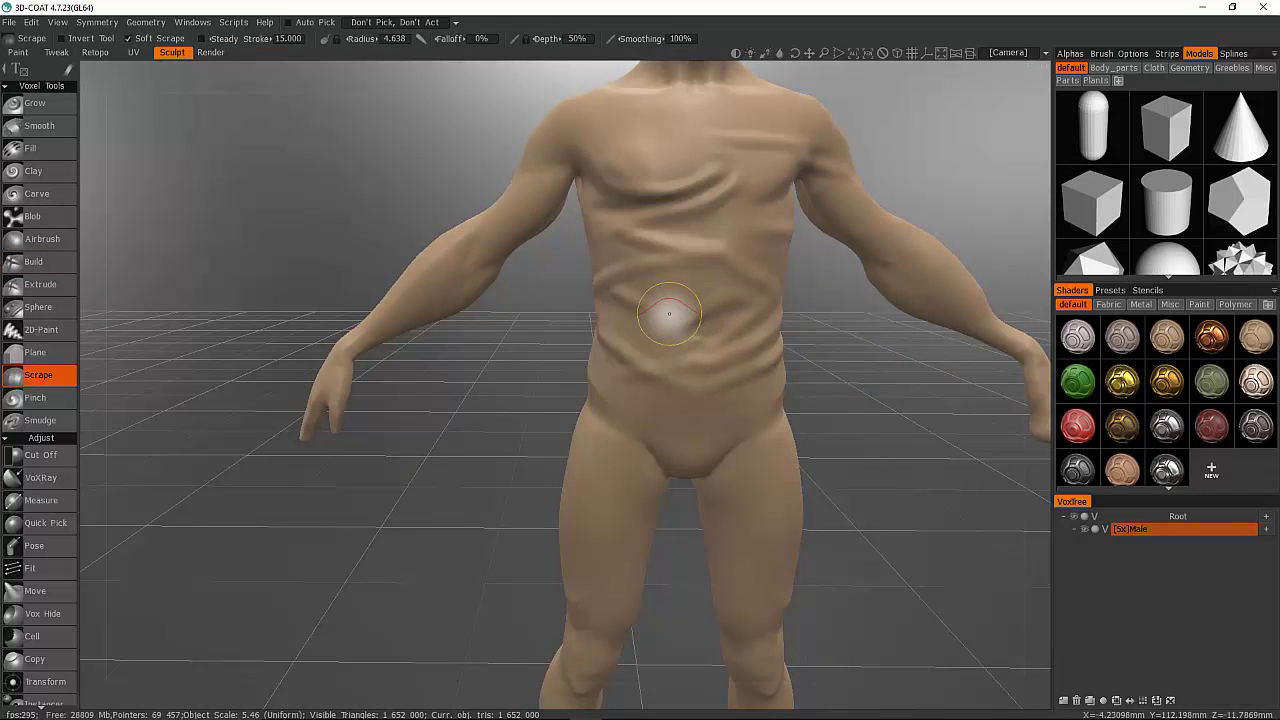
{"action": "left_click_drag", "start_coordinate": [711, 290], "coordinate": [629, 341]}
{"action": "mouse_move", "coordinate": [725, 291]}
{"action": "left_mouse_down"}
{"action": "mouse_move", "coordinate": [700, 286]}
{"action": "mouse_move", "coordinate": [737, 294]}
{"action": "mouse_move", "coordinate": [694, 291]}
{"action": "mouse_move", "coordinate": [658, 309]}
{"action": "mouse_move", "coordinate": [709, 286]}
{"action": "mouse_move", "coordinate": [677, 299]}
{"action": "left_mouse_up"}
{"action": "left_click_drag", "start_coordinate": [700, 290], "coordinate": [699, 294]}
{"action": "mouse_move", "coordinate": [709, 288]}
{"action": "left_mouse_down", "text": "alt"}
{"action": "mouse_move", "coordinate": [648, 305]}
{"action": "mouse_move", "coordinate": [688, 415]}
{"action": "mouse_move", "coordinate": [750, 520]}
{"action": "left_mouse_up", "text": "alt"}
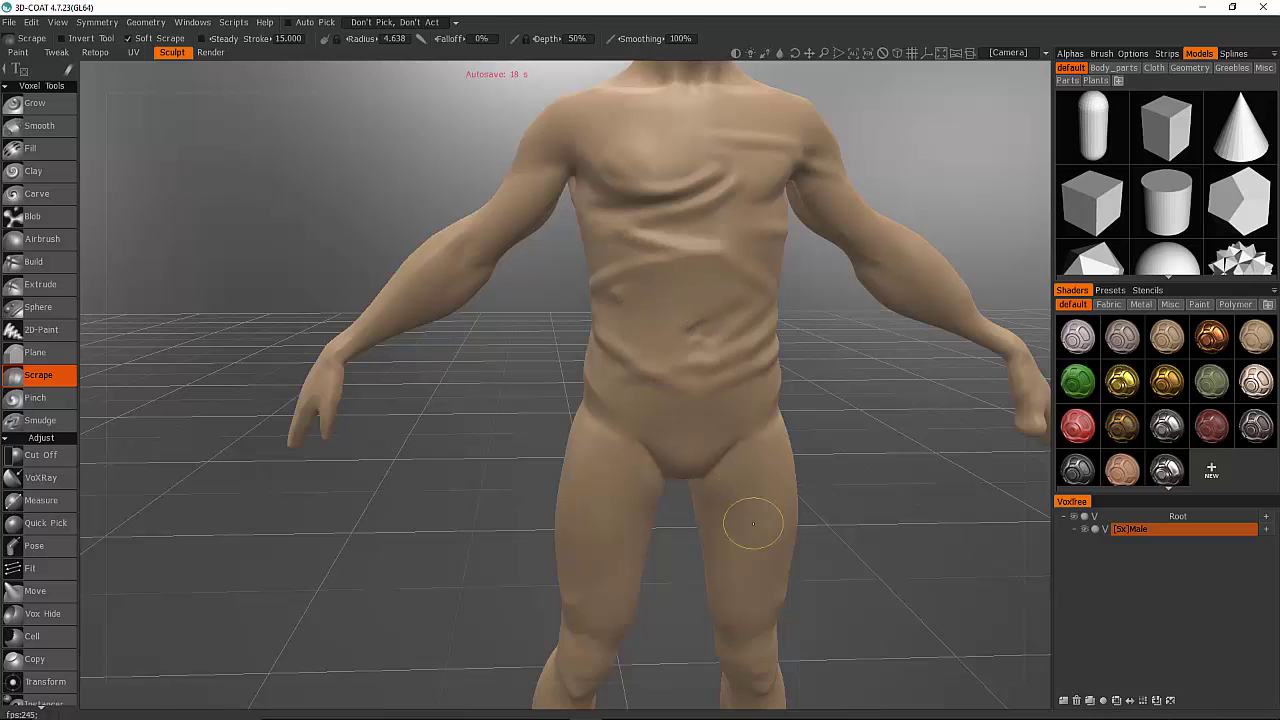
Scrape the folds at the figure's left waist and continue over the upper chest
{"action": "left_click_drag", "start_coordinate": [748, 314], "coordinate": [751, 308]}
{"action": "mouse_move", "coordinate": [660, 157]}
{"action": "left_mouse_down"}
{"action": "mouse_move", "coordinate": [672, 192]}
{"action": "mouse_move", "coordinate": [677, 130]}
{"action": "mouse_move", "coordinate": [645, 137]}
{"action": "mouse_move", "coordinate": [623, 115]}
{"action": "left_mouse_up"}
{"action": "mouse_move", "coordinate": [658, 138]}
{"action": "left_mouse_down"}
{"action": "mouse_move", "coordinate": [628, 118]}
{"action": "mouse_move", "coordinate": [606, 137]}
{"action": "mouse_move", "coordinate": [690, 117]}
{"action": "mouse_move", "coordinate": [736, 210]}
{"action": "mouse_move", "coordinate": [689, 236]}
{"action": "mouse_move", "coordinate": [732, 257]}
{"action": "mouse_move", "coordinate": [729, 300]}
{"action": "mouse_move", "coordinate": [684, 301]}
{"action": "mouse_move", "coordinate": [607, 465]}
{"action": "left_mouse_up"}
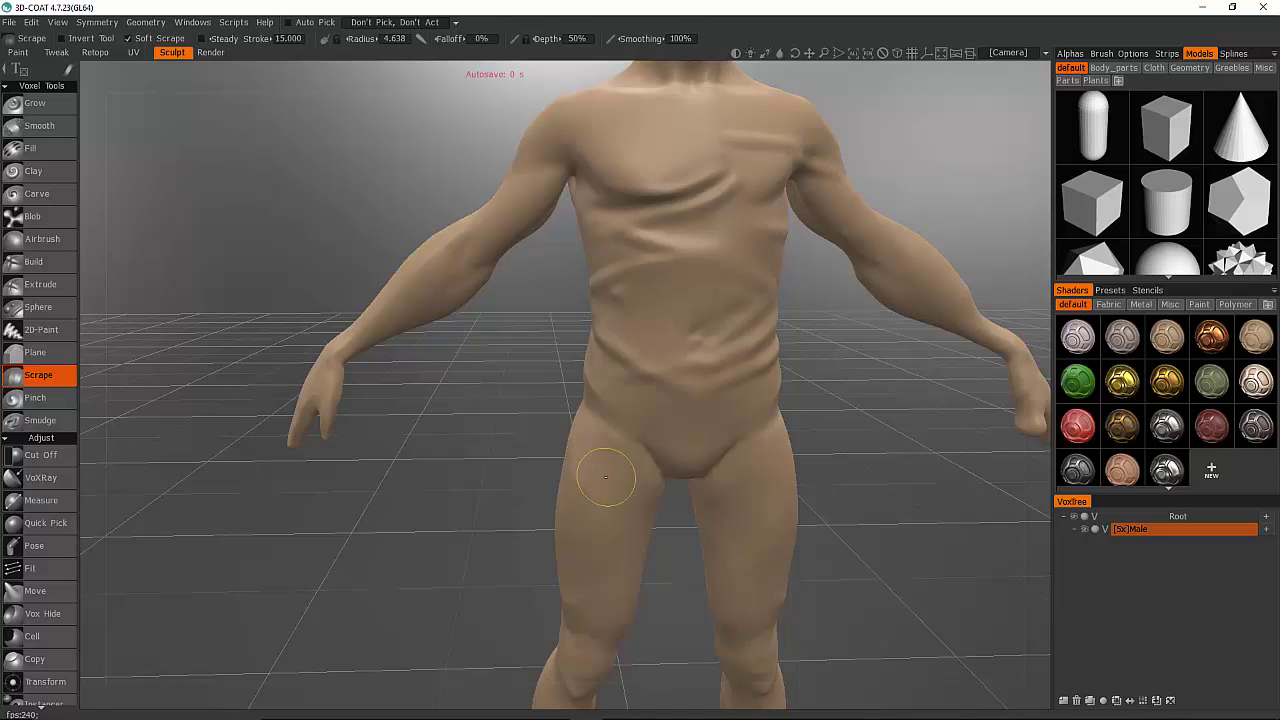
{"action": "left_click_drag", "start_coordinate": [502, 247], "coordinate": [448, 242], "text": "alt"}
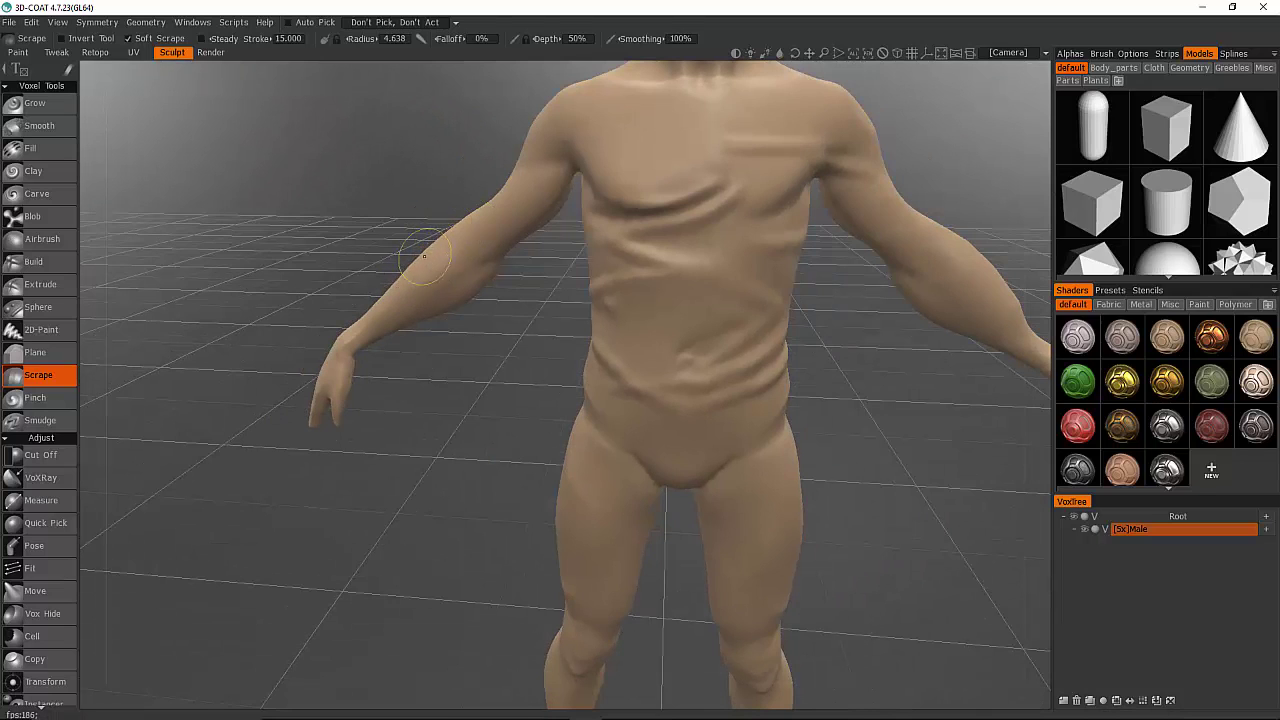
Scrape down the folds across the ribs and on the left side of the figure's chest
{"action": "mouse_move", "coordinate": [630, 272]}
{"action": "left_mouse_down"}
{"action": "mouse_move", "coordinate": [729, 277]}
{"action": "mouse_move", "coordinate": [770, 225]}
{"action": "left_mouse_up"}
{"action": "mouse_move", "coordinate": [670, 197]}
{"action": "left_mouse_down"}
{"action": "mouse_move", "coordinate": [703, 152]}
{"action": "mouse_move", "coordinate": [650, 130]}
{"action": "mouse_move", "coordinate": [881, 226]}
{"action": "mouse_move", "coordinate": [914, 270]}
{"action": "mouse_move", "coordinate": [956, 236]}
{"action": "left_mouse_up"}
{"action": "mouse_move", "coordinate": [850, 320]}
{"action": "left_mouse_down"}
{"action": "mouse_move", "coordinate": [741, 321]}
{"action": "mouse_move", "coordinate": [835, 316]}
{"action": "left_mouse_up"}
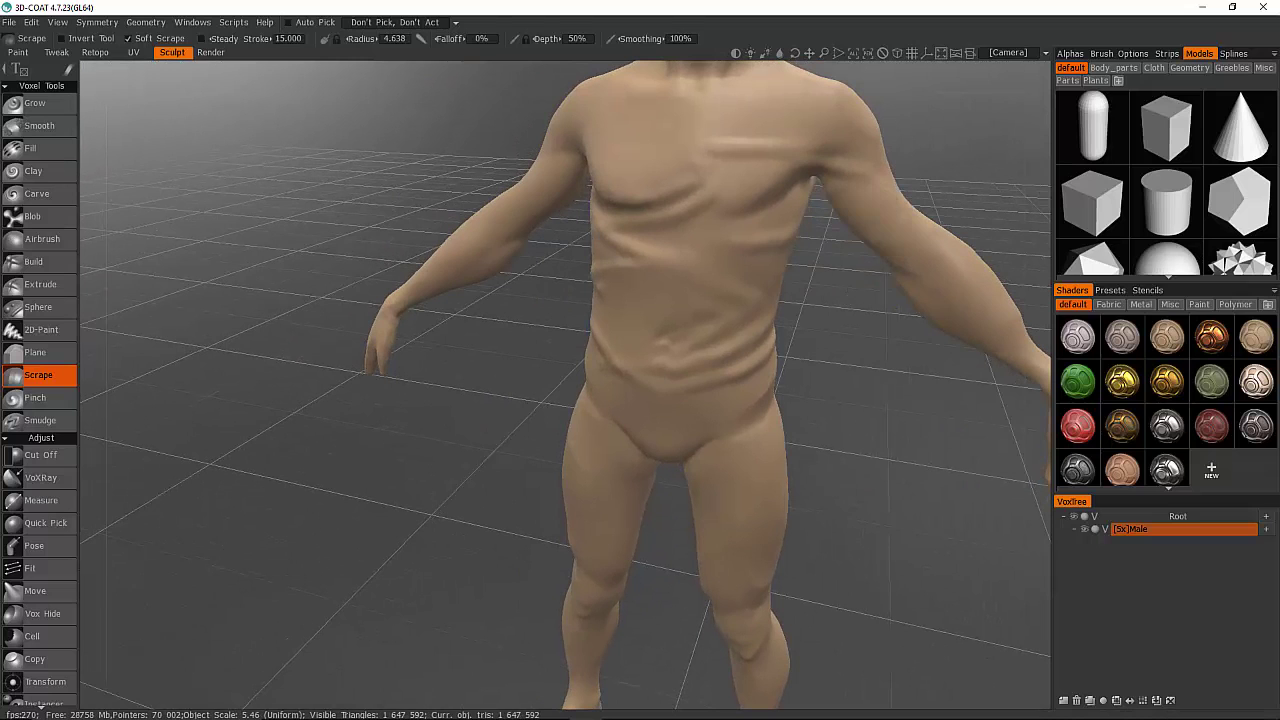
{"action": "left_click_drag", "start_coordinate": [866, 206], "coordinate": [859, 219]}
{"action": "mouse_move", "coordinate": [822, 330]}
{"action": "left_mouse_down"}
{"action": "mouse_move", "coordinate": [849, 314]}
{"action": "mouse_move", "coordinate": [796, 158]}
{"action": "left_mouse_up"}
Scrape the remaining folds on the figure's right waist, left ribs and around the navel
{"action": "left_click_drag", "start_coordinate": [652, 274], "coordinate": [593, 294]}
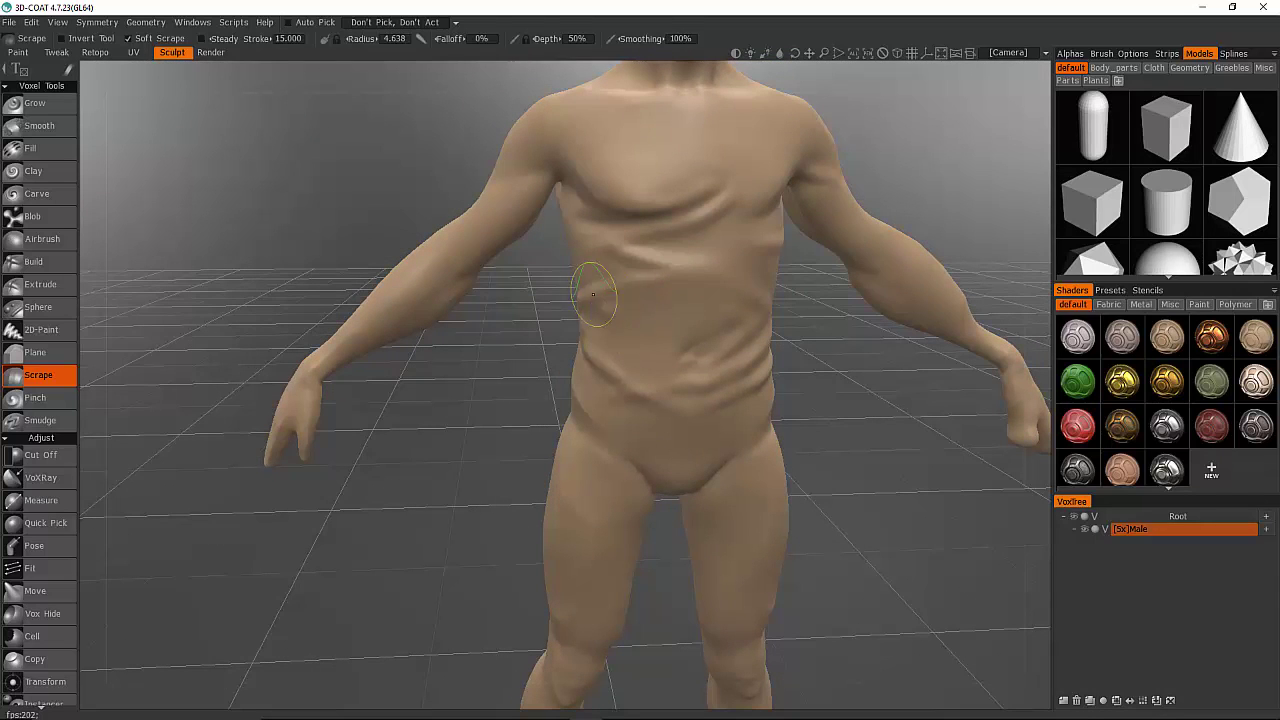
{"action": "left_click_drag", "start_coordinate": [742, 248], "coordinate": [755, 215]}
{"action": "left_click_drag", "start_coordinate": [705, 356], "coordinate": [718, 358]}
{"action": "left_click_drag", "start_coordinate": [715, 292], "coordinate": [668, 303]}
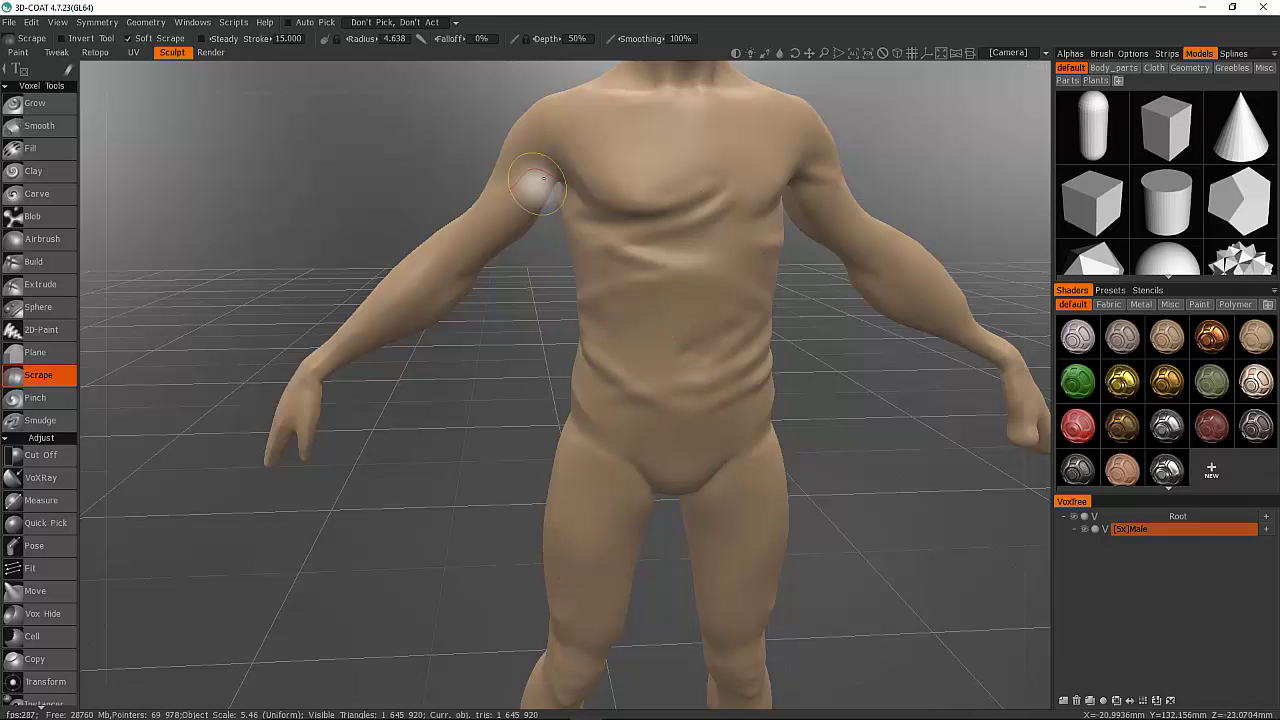
{"action": "mouse_move", "coordinate": [534, 155]}
{"action": "left_mouse_down"}
{"action": "mouse_move", "coordinate": [466, 220]}
{"action": "mouse_move", "coordinate": [703, 252]}
{"action": "mouse_move", "coordinate": [583, 230]}
{"action": "left_mouse_up"}
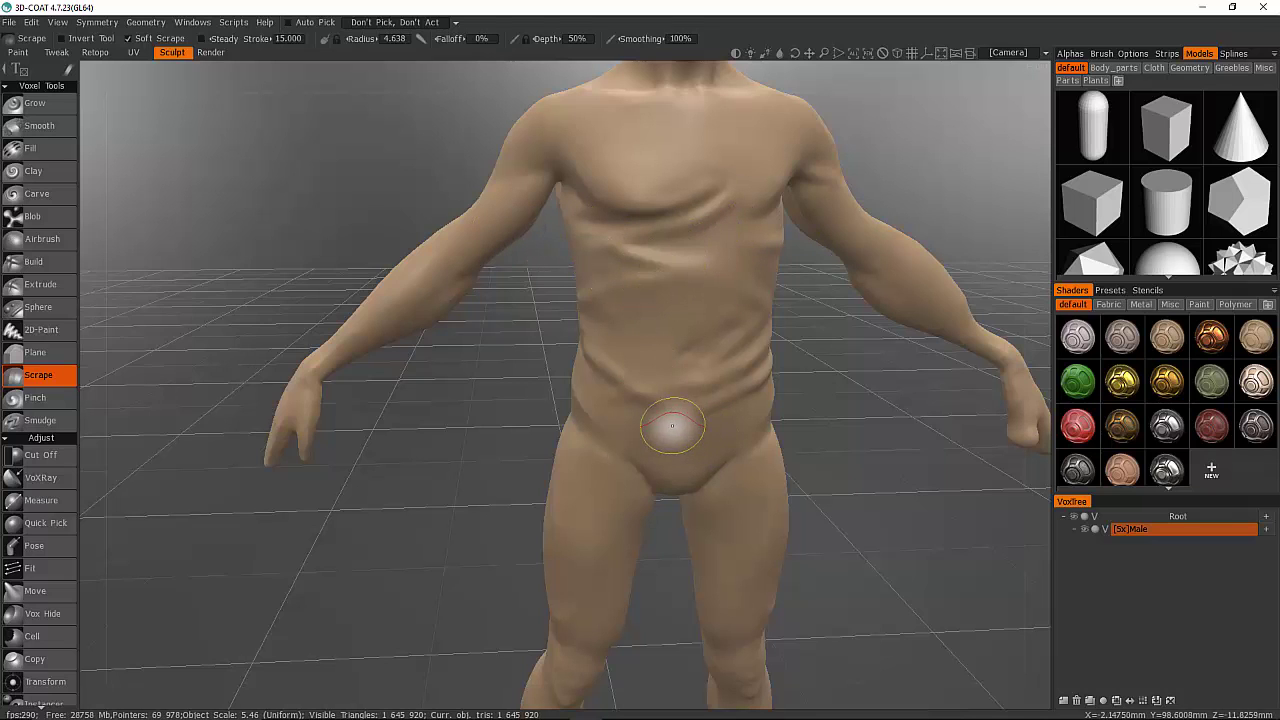
{"action": "left_click_drag", "start_coordinate": [703, 381], "coordinate": [603, 394]}
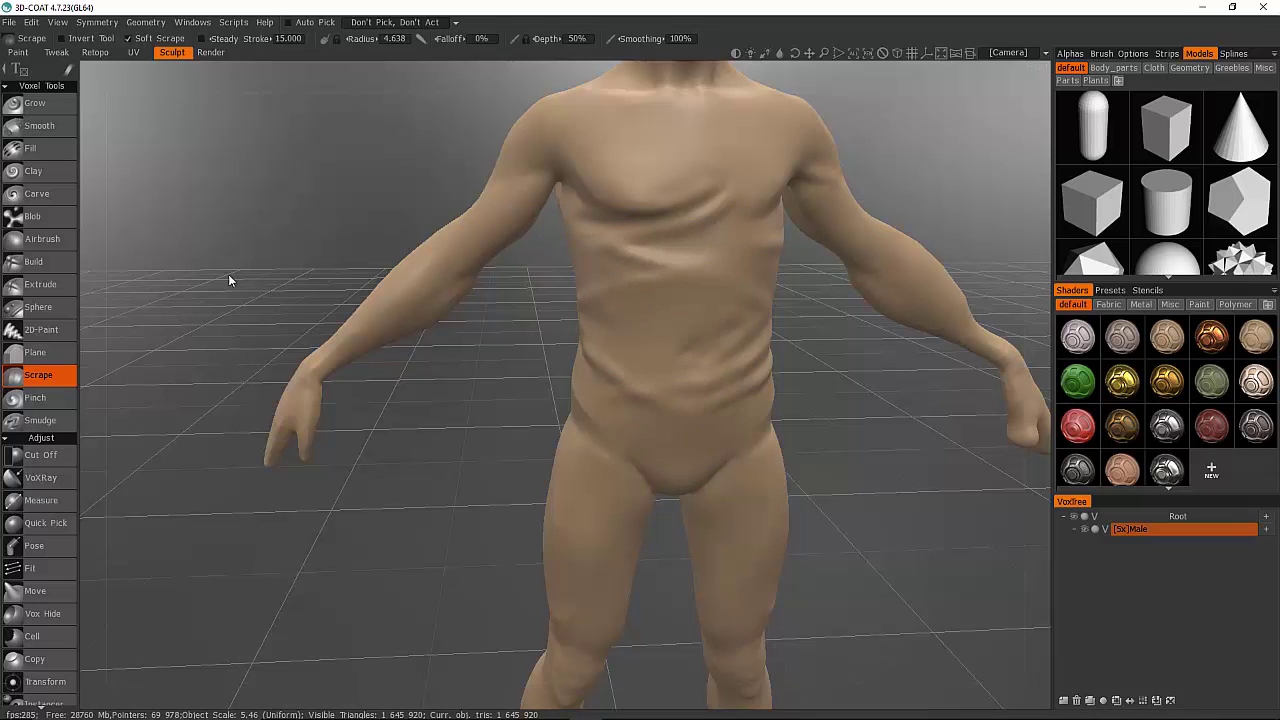
Pinch the folds across the ribs and under the chest, using a brush radius of 3.452
{"action": "left_click", "coordinate": [60, 396]}
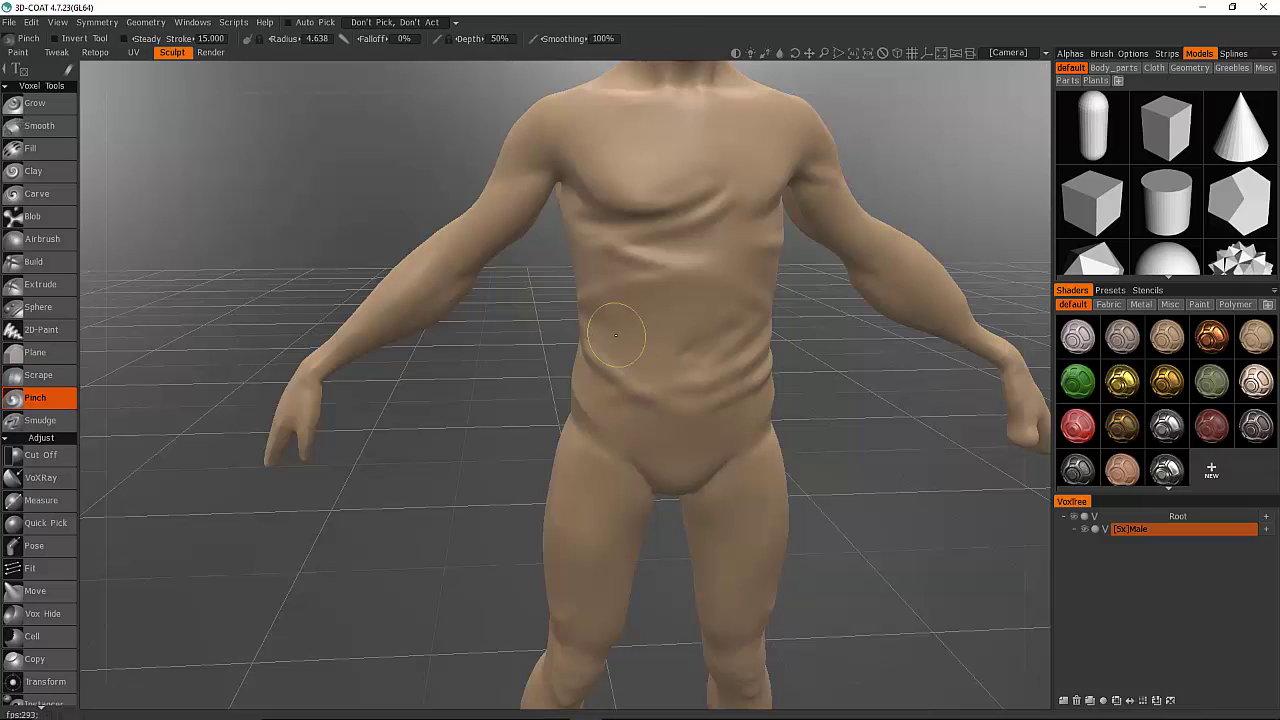
{"action": "left_click_drag", "start_coordinate": [608, 310], "coordinate": [652, 316]}
{"action": "right_click_drag", "start_coordinate": [653, 276], "coordinate": [646, 280]}
{"action": "mouse_move", "coordinate": [646, 271]}
{"action": "left_mouse_down"}
{"action": "mouse_move", "coordinate": [686, 214]}
{"action": "mouse_move", "coordinate": [714, 240]}
{"action": "mouse_move", "coordinate": [700, 251]}
{"action": "mouse_move", "coordinate": [689, 228]}
{"action": "mouse_move", "coordinate": [706, 224]}
{"action": "left_mouse_up"}
Pinch the folds around the navel, across the lower abdomen and at the figure's left waist
{"action": "mouse_move", "coordinate": [712, 332]}
{"action": "left_mouse_down"}
{"action": "mouse_move", "coordinate": [708, 346]}
{"action": "mouse_move", "coordinate": [749, 329]}
{"action": "left_mouse_up"}
{"action": "left_click_drag", "start_coordinate": [678, 358], "coordinate": [668, 386]}
{"action": "mouse_move", "coordinate": [665, 397]}
{"action": "left_mouse_down"}
{"action": "mouse_move", "coordinate": [619, 383]}
{"action": "mouse_move", "coordinate": [672, 396]}
{"action": "mouse_move", "coordinate": [600, 409]}
{"action": "mouse_move", "coordinate": [575, 395]}
{"action": "left_mouse_up"}
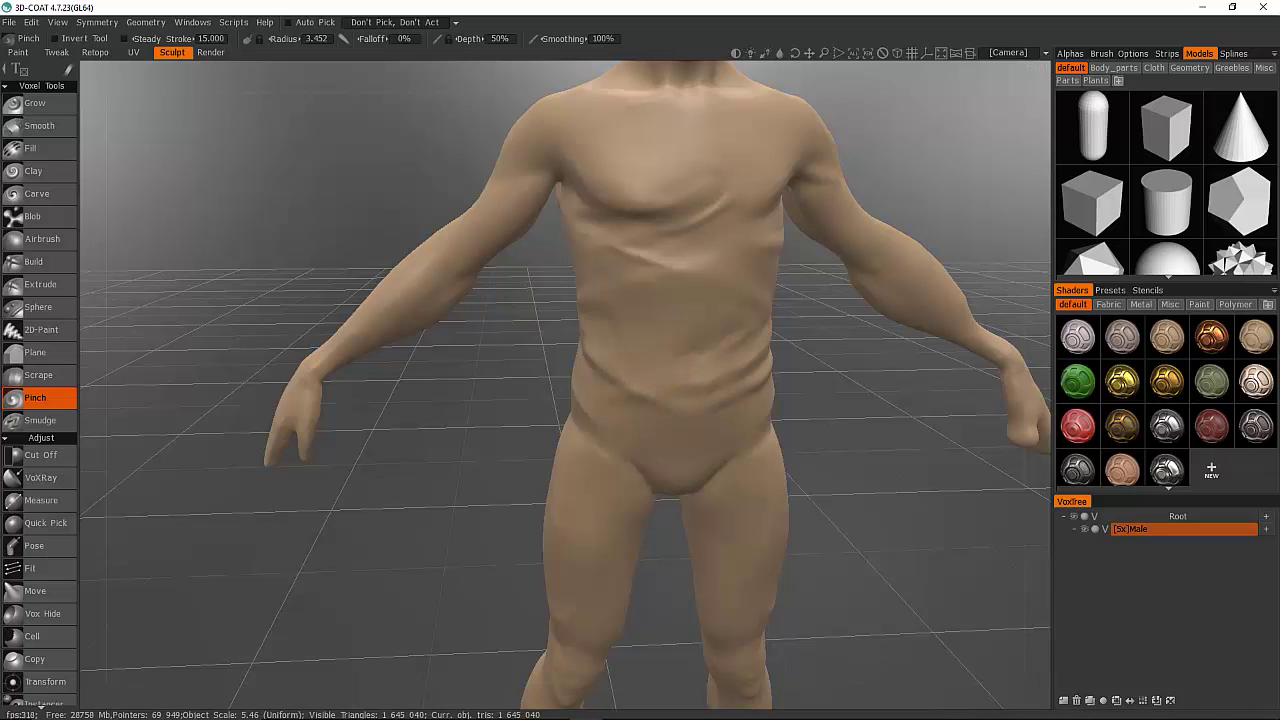
{"action": "mouse_move", "coordinate": [790, 365]}
{"action": "left_mouse_down"}
{"action": "mouse_move", "coordinate": [858, 372]}
{"action": "mouse_move", "coordinate": [773, 367]}
{"action": "mouse_move", "coordinate": [762, 352]}
{"action": "left_mouse_up"}
{"action": "mouse_move", "coordinate": [837, 340]}
{"action": "right_mouse_down"}
{"action": "mouse_move", "coordinate": [920, 391]}
{"action": "mouse_move", "coordinate": [963, 379]}
{"action": "mouse_move", "coordinate": [866, 351]}
{"action": "mouse_move", "coordinate": [677, 346]}
{"action": "mouse_move", "coordinate": [869, 353]}
{"action": "right_mouse_up"}
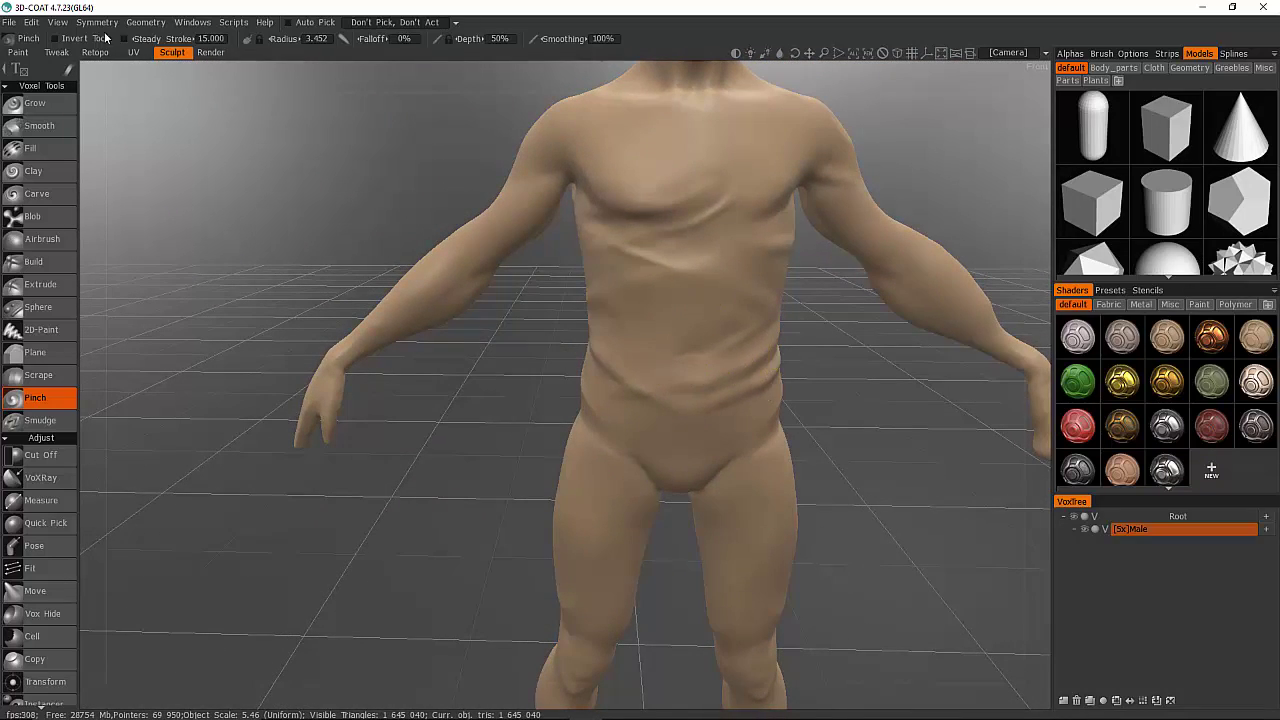
Start a new Surface Sculpting scene with the full male figure, discarding the unsaved voxel scene, and frame its torso
{"action": "left_click", "coordinate": [10, 22]}
{"action": "left_click", "coordinate": [29, 44]}
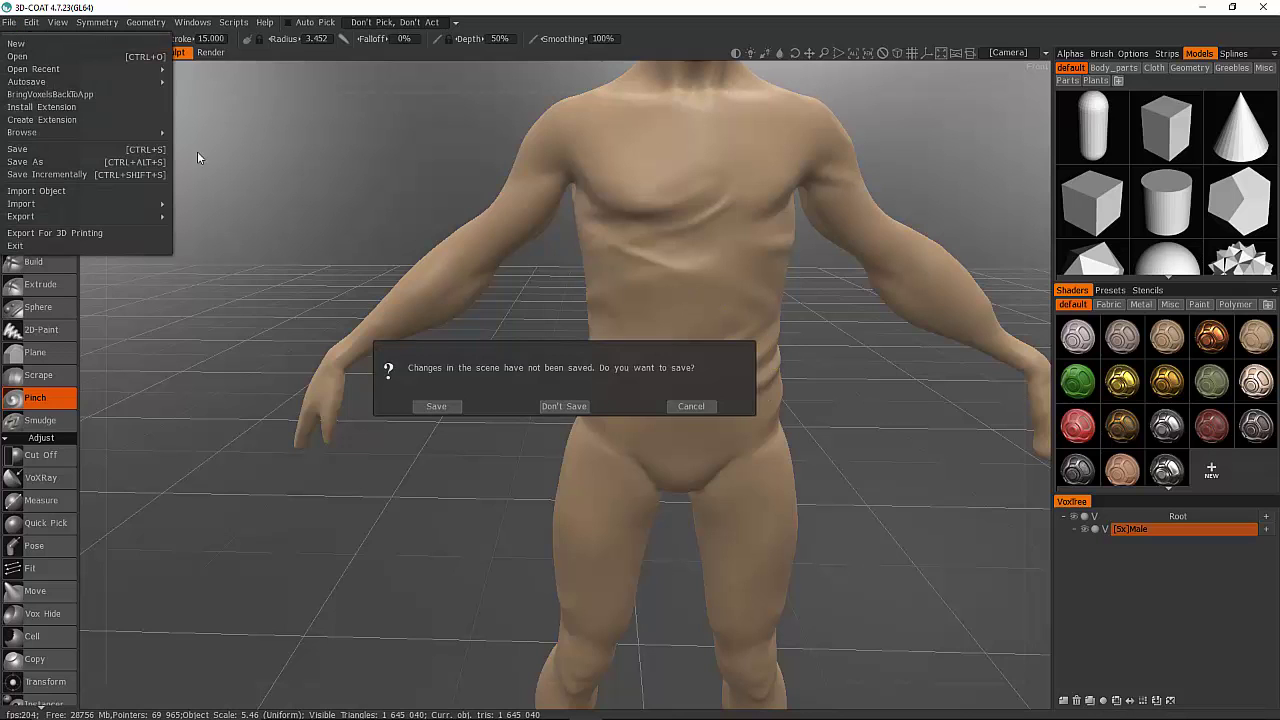
{"action": "left_click", "coordinate": [563, 406]}
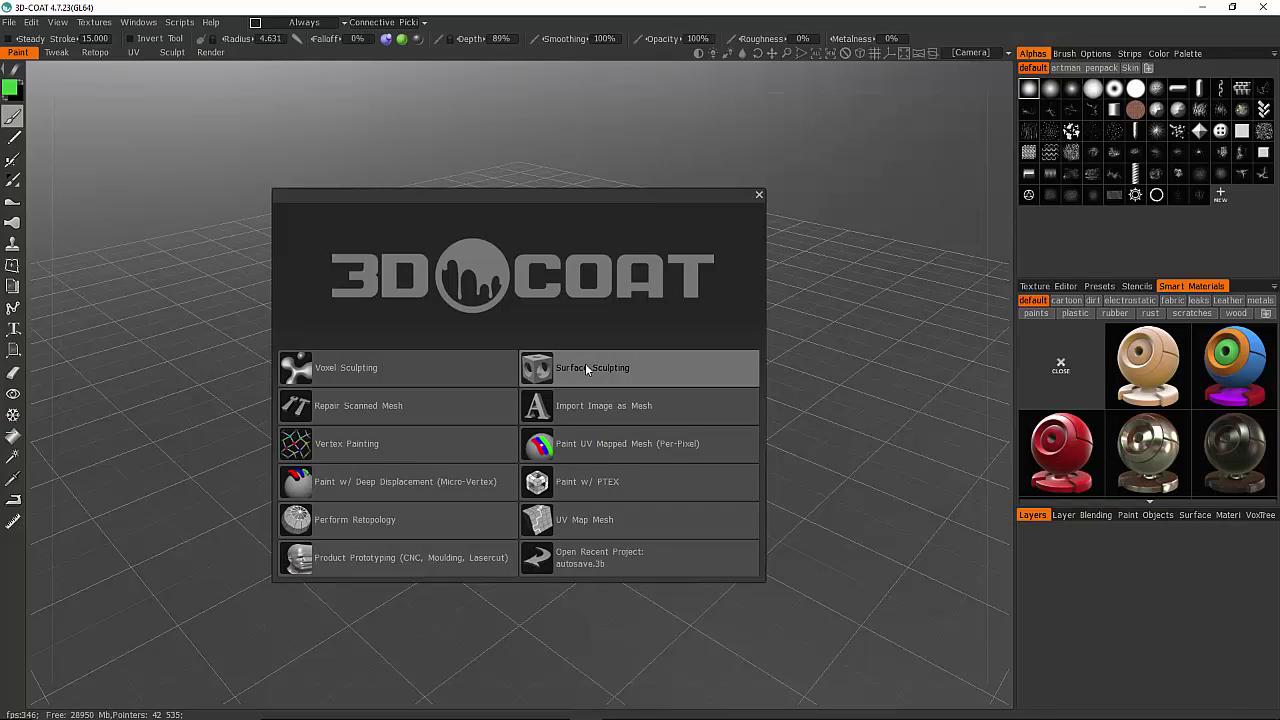
{"action": "left_click", "coordinate": [587, 369]}
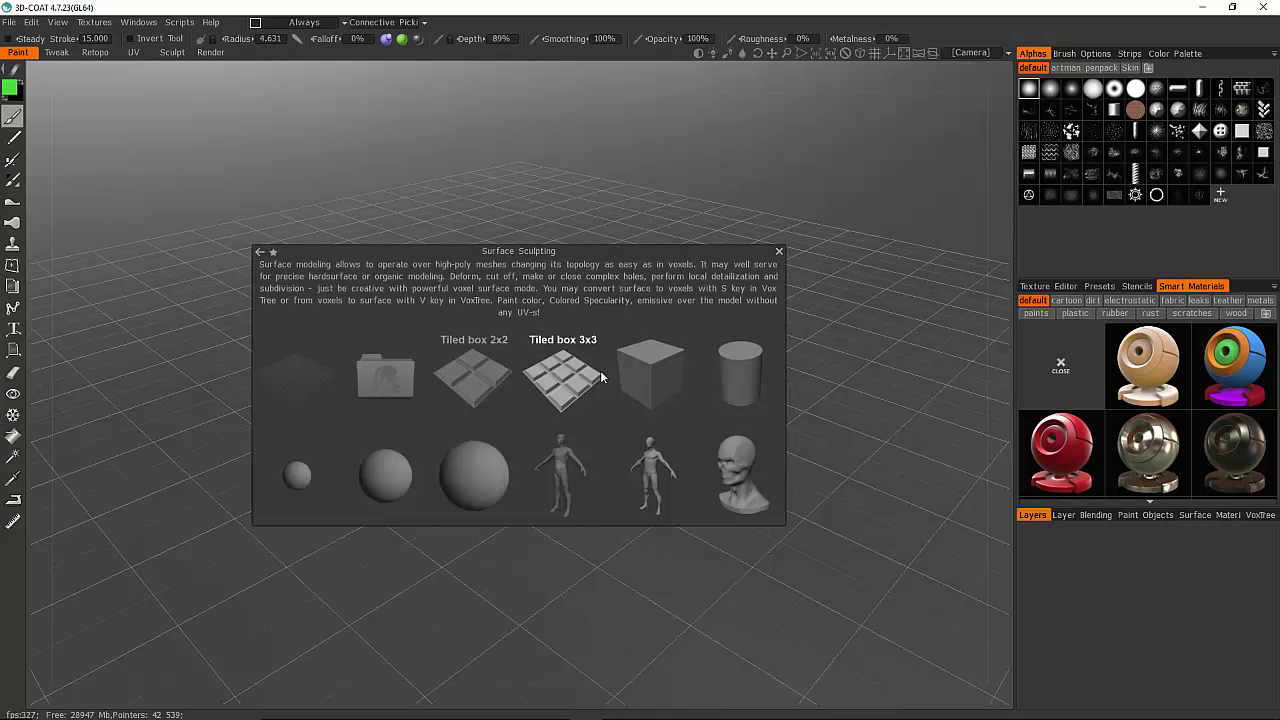
{"action": "left_click", "coordinate": [661, 442]}
{"action": "left_click_drag", "start_coordinate": [607, 324], "coordinate": [627, 304], "text": "alt"}
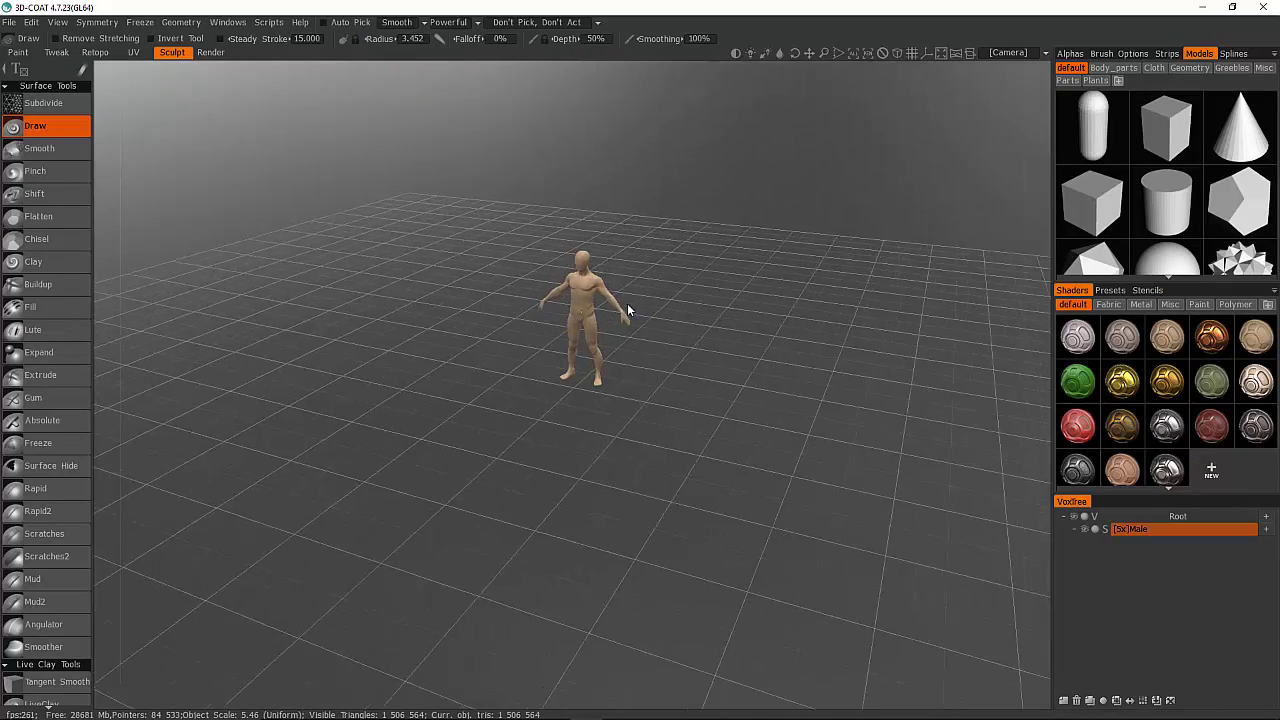
{"action": "right_click_drag", "start_coordinate": [564, 293], "coordinate": [731, 282], "text": "alt"}
{"action": "mouse_move", "coordinate": [758, 186]}
{"action": "right_mouse_down"}
{"action": "mouse_move", "coordinate": [764, 201]}
{"action": "mouse_move", "coordinate": [773, 188]}
{"action": "right_mouse_up"}
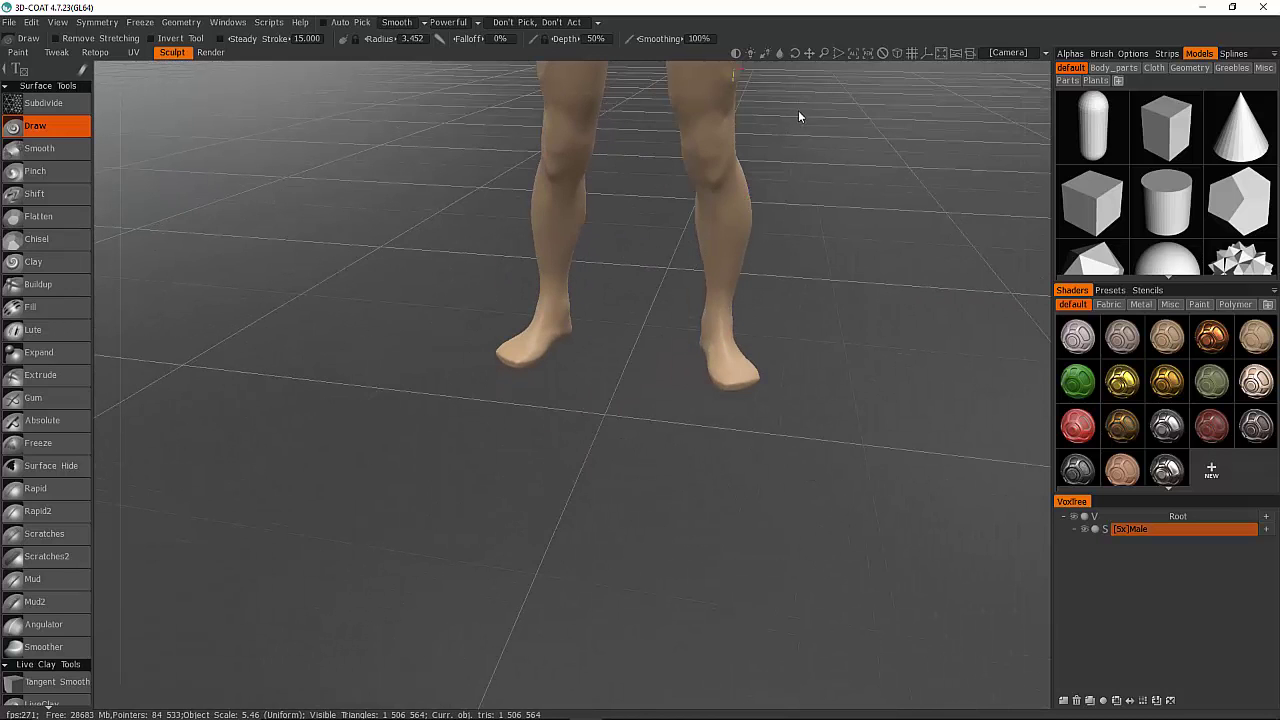
{"action": "middle_click_drag", "start_coordinate": [799, 117], "coordinate": [766, 596]}
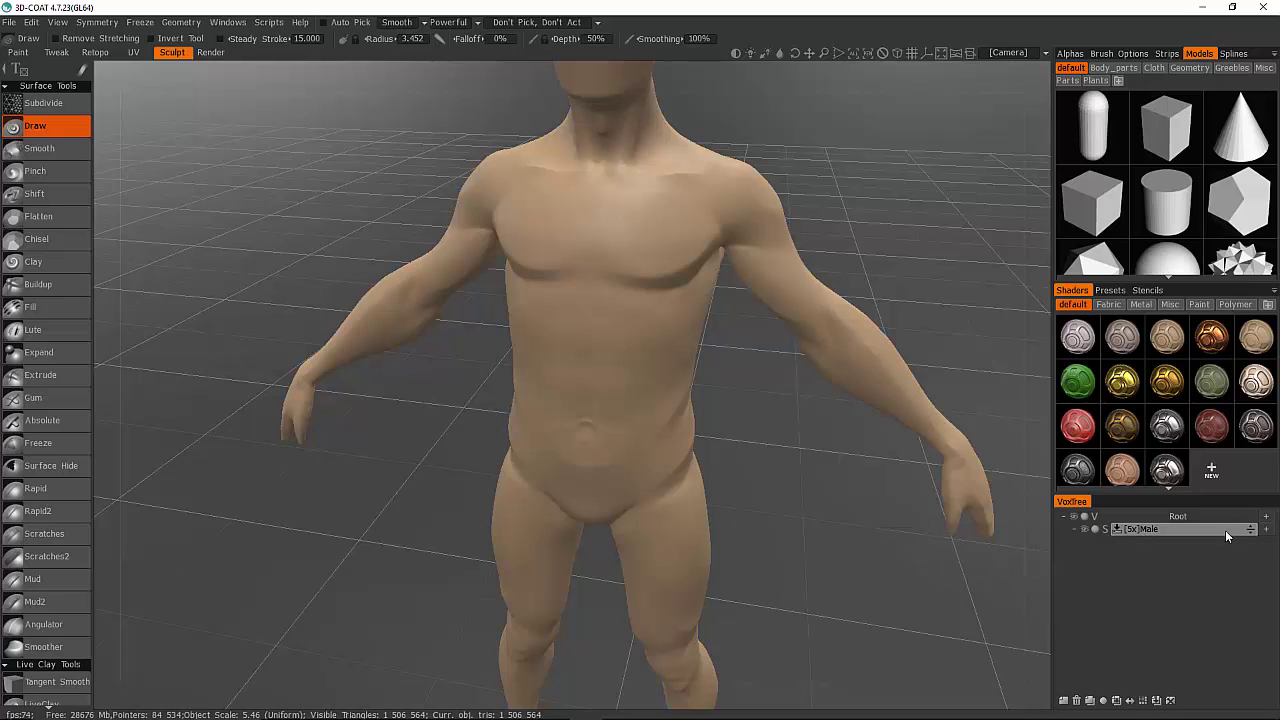
Add a new volume under Root and a child volume beneath it, and delete both
{"action": "left_click", "coordinate": [1268, 517]}
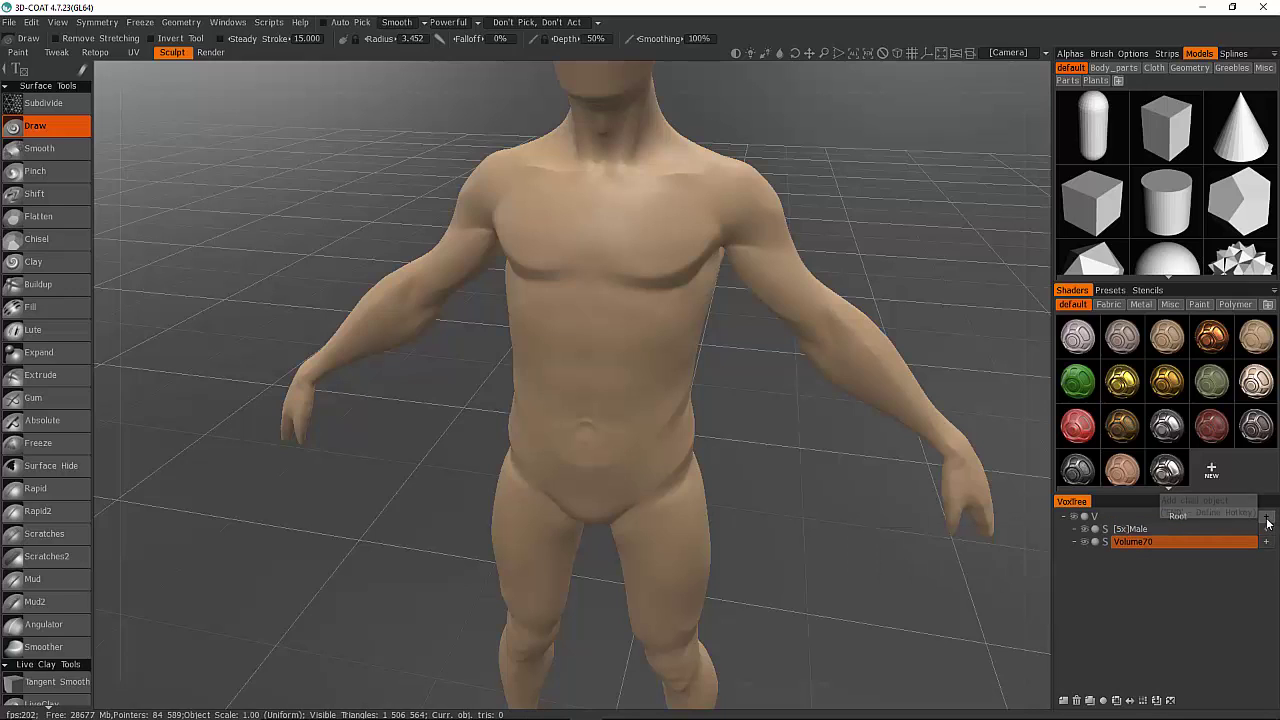
{"action": "left_click", "coordinate": [1266, 542]}
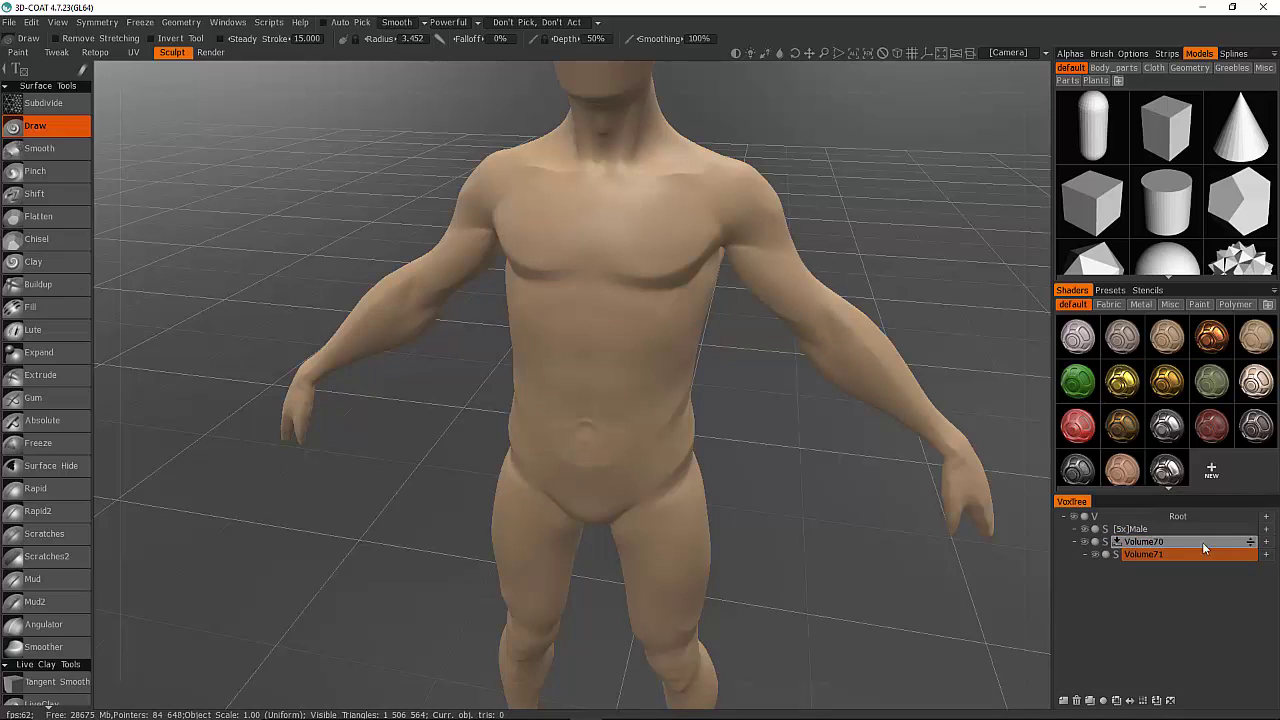
{"action": "key", "text": "Delete"}
{"action": "key", "text": "Delete"}
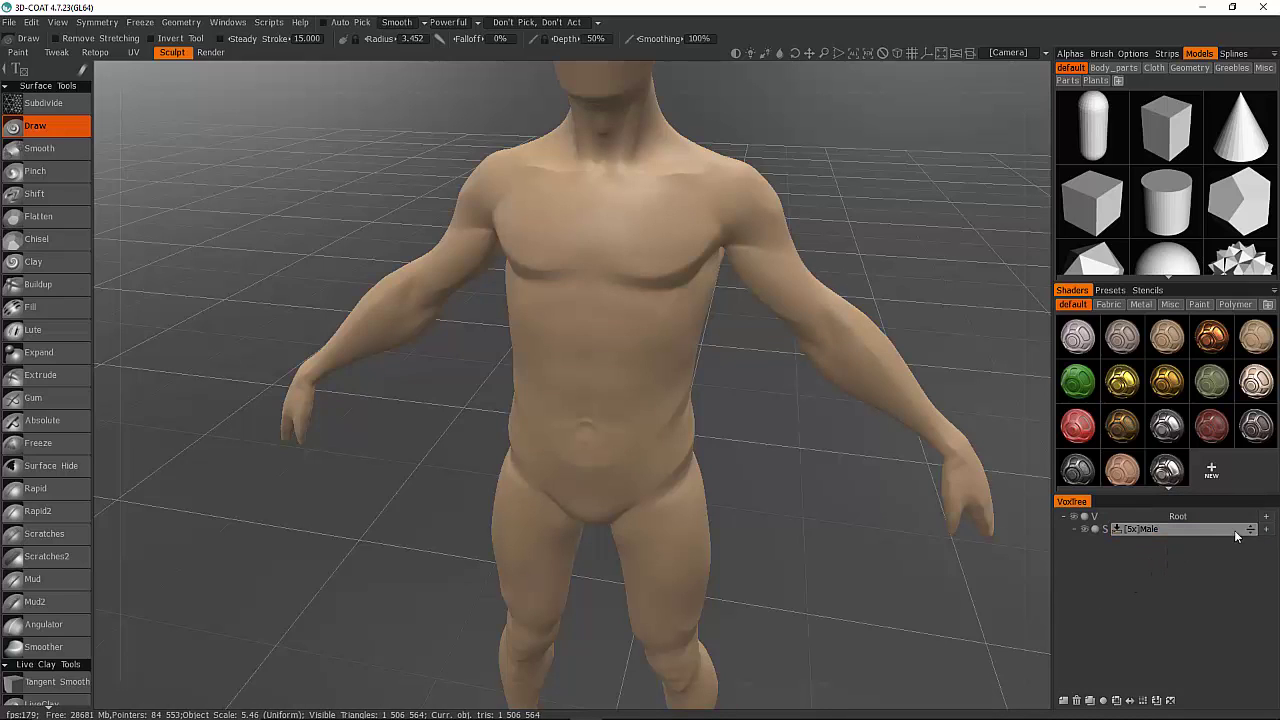
{"action": "left_click_drag", "start_coordinate": [1252, 530], "coordinate": [1249, 528]}
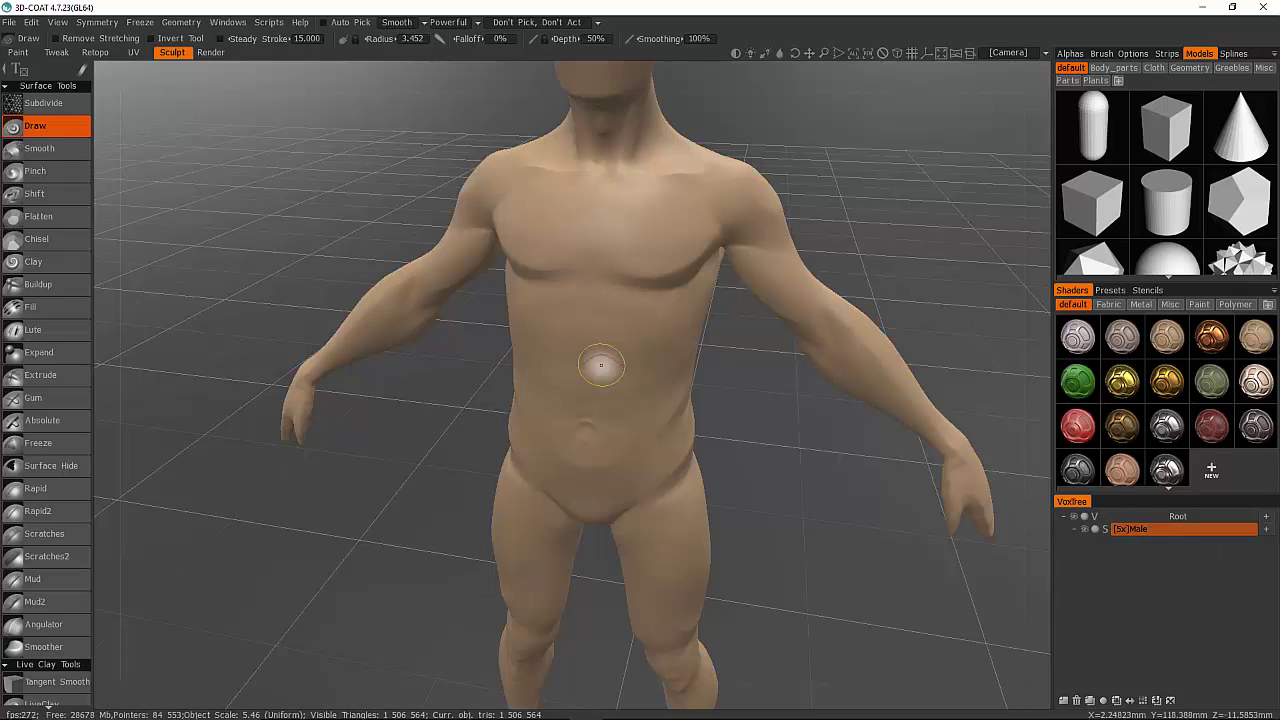
Sculpt raised Draw ridges diagonally across the chest and on the figure's right abdomen, and soften the abdominal ridge
{"action": "mouse_move", "coordinate": [592, 242]}
{"action": "left_mouse_down"}
{"action": "mouse_move", "coordinate": [686, 218]}
{"action": "mouse_move", "coordinate": [575, 260]}
{"action": "left_mouse_up"}
{"action": "left_click_drag", "start_coordinate": [666, 222], "coordinate": [541, 295]}
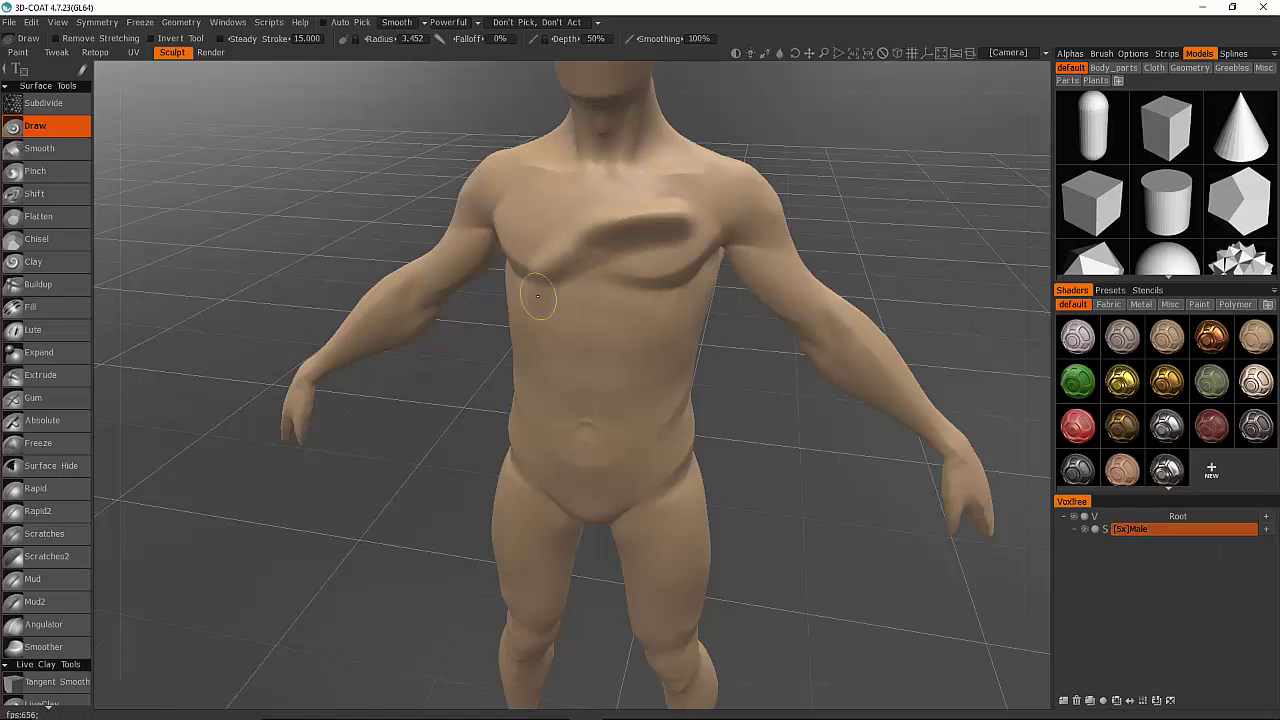
{"action": "mouse_move", "coordinate": [606, 244]}
{"action": "left_mouse_down"}
{"action": "mouse_move", "coordinate": [541, 300]}
{"action": "mouse_move", "coordinate": [590, 368]}
{"action": "left_mouse_up"}
{"action": "left_click_drag", "start_coordinate": [640, 228], "coordinate": [596, 225]}
{"action": "mouse_move", "coordinate": [550, 338]}
{"action": "left_mouse_down", "text": "shift"}
{"action": "mouse_move", "coordinate": [623, 389]}
{"action": "mouse_move", "coordinate": [585, 372]}
{"action": "left_mouse_up", "text": "shift"}
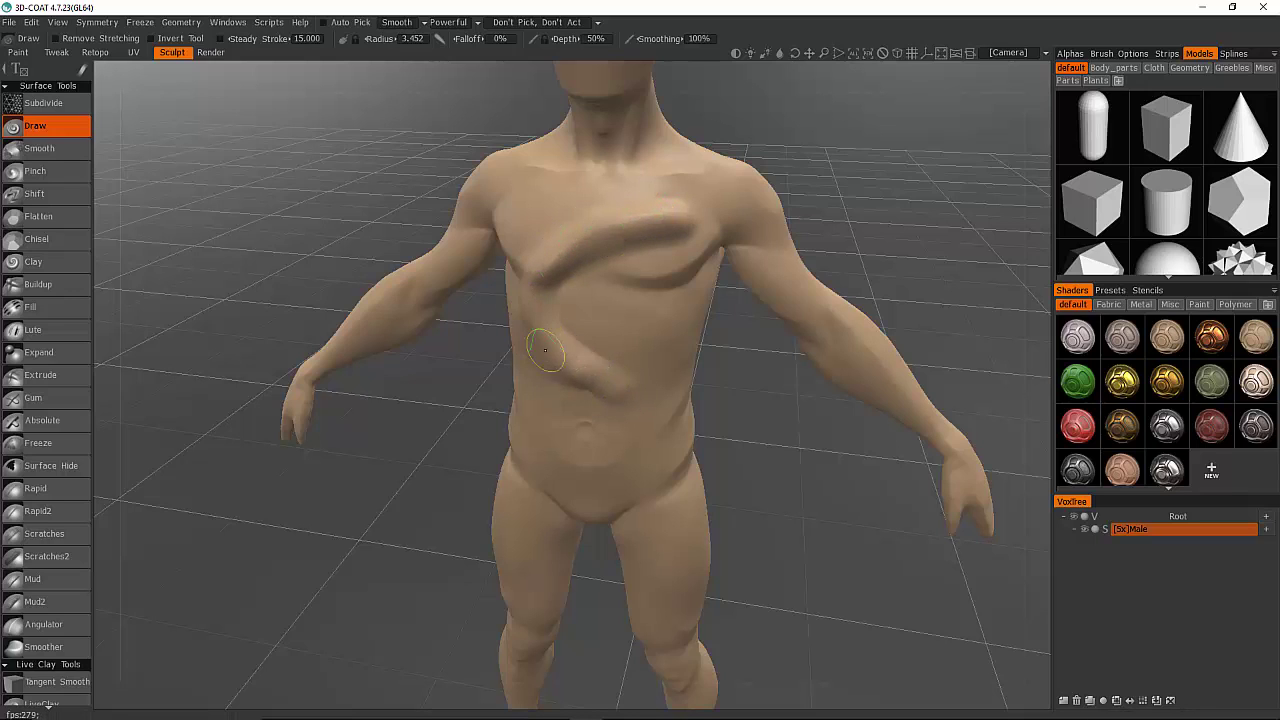
Shape the lower edge of the figure's left chest and smooth down the diagonal ridge across the chest
{"action": "left_click_drag", "start_coordinate": [620, 278], "coordinate": [764, 231]}
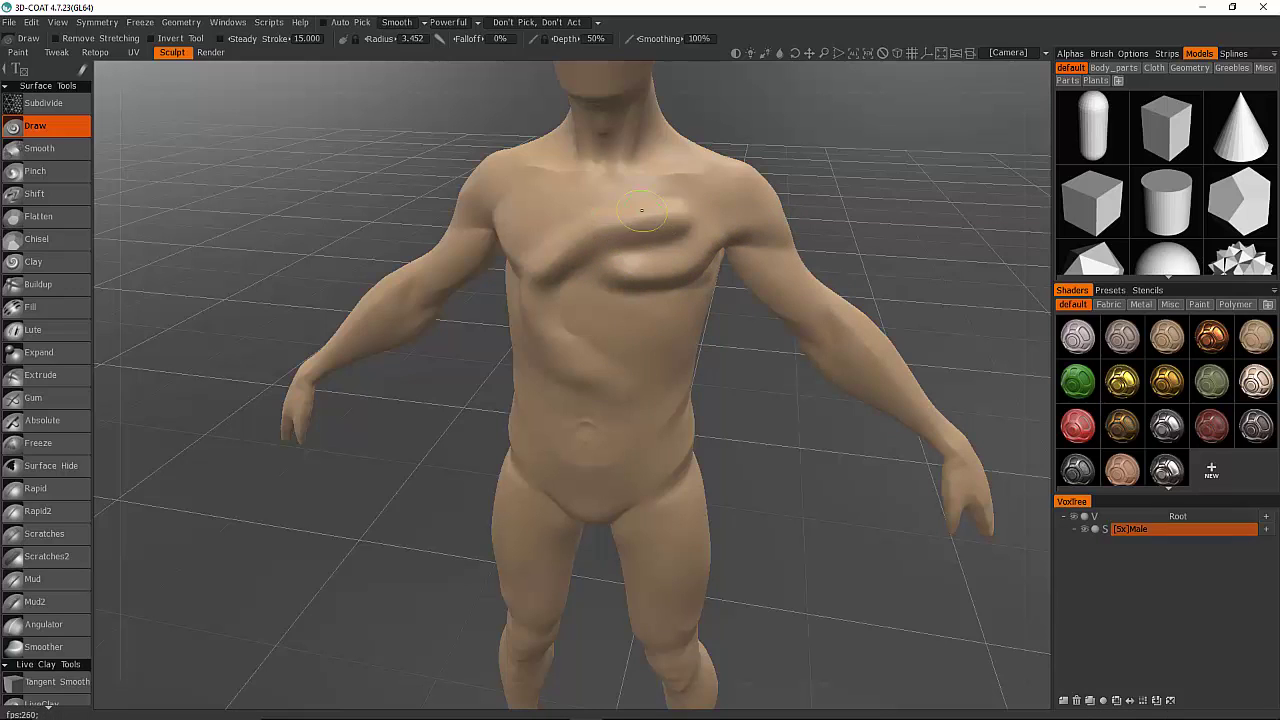
{"action": "left_click_drag", "start_coordinate": [590, 234], "coordinate": [642, 222]}
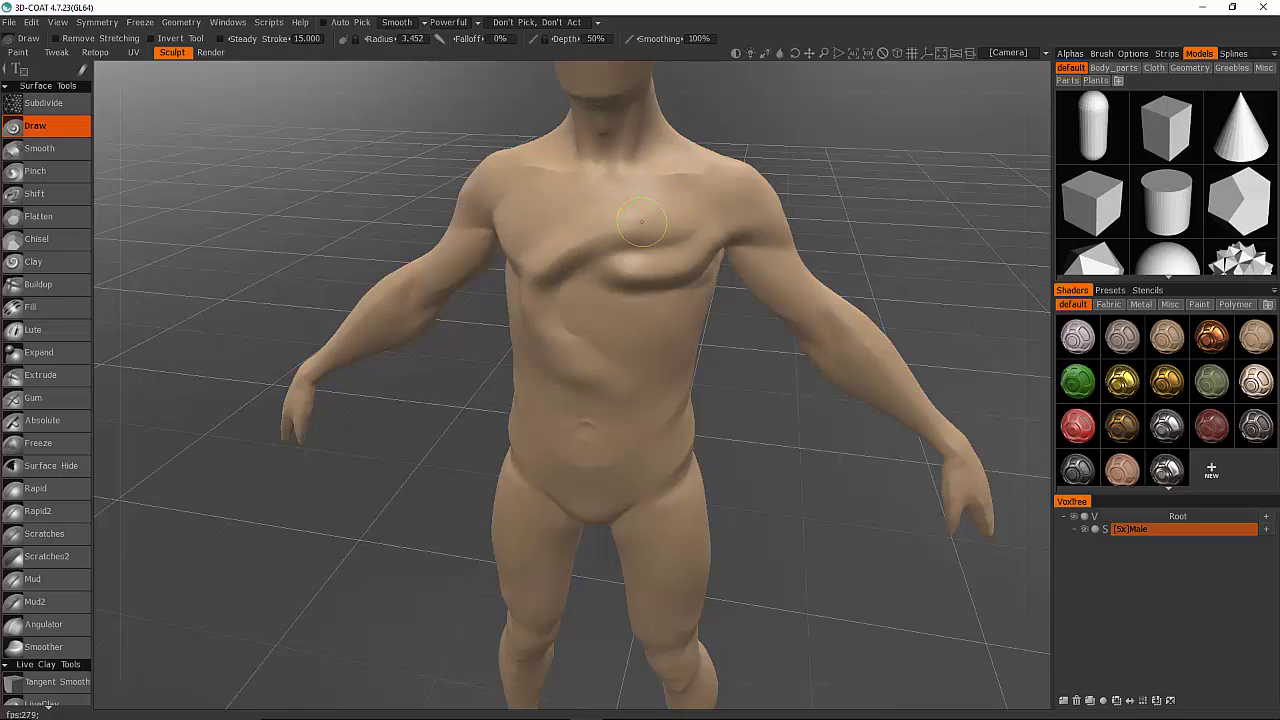
{"action": "mouse_move", "coordinate": [552, 263]}
{"action": "left_mouse_down"}
{"action": "mouse_move", "coordinate": [538, 288]}
{"action": "mouse_move", "coordinate": [665, 258]}
{"action": "mouse_move", "coordinate": [655, 280]}
{"action": "mouse_move", "coordinate": [700, 238]}
{"action": "left_mouse_up"}
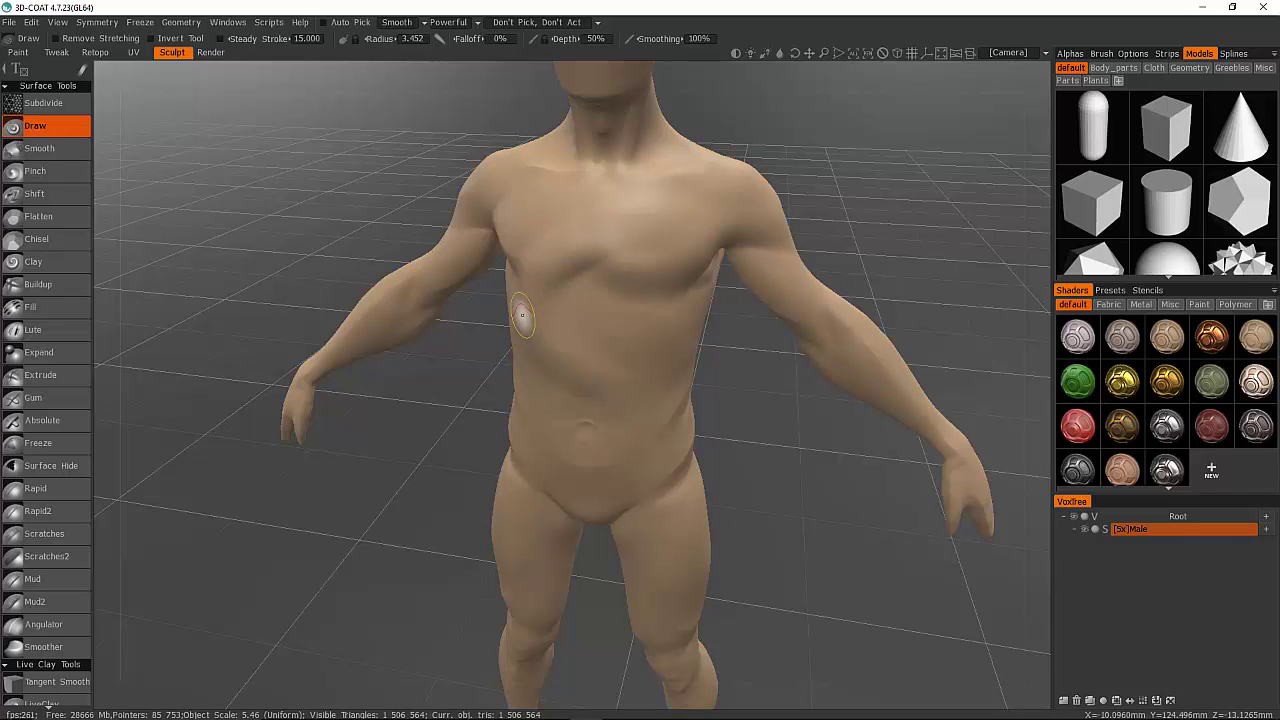
Rework the surface from the figure's right ribs toward the navel, and check the torso from its right side
{"action": "left_click_drag", "start_coordinate": [524, 322], "coordinate": [601, 376]}
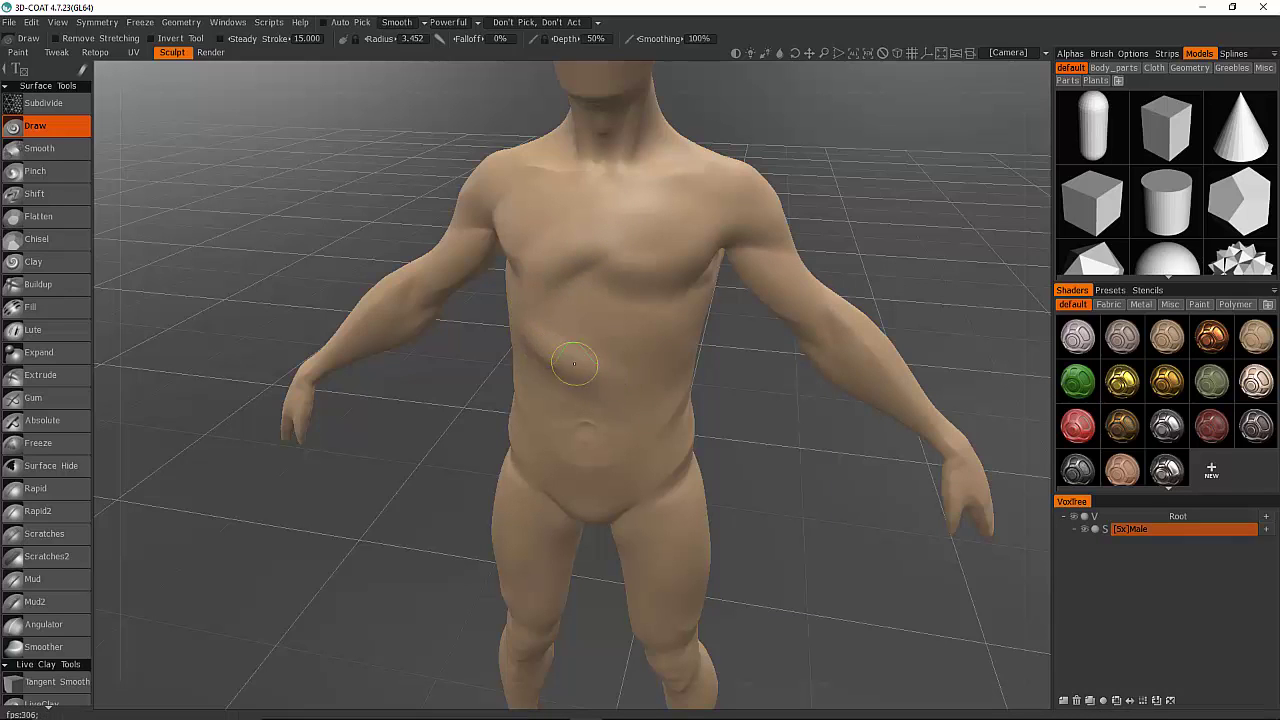
{"action": "mouse_move", "coordinate": [454, 401]}
{"action": "left_mouse_down"}
{"action": "mouse_move", "coordinate": [514, 349]}
{"action": "mouse_move", "coordinate": [430, 282]}
{"action": "left_mouse_up"}
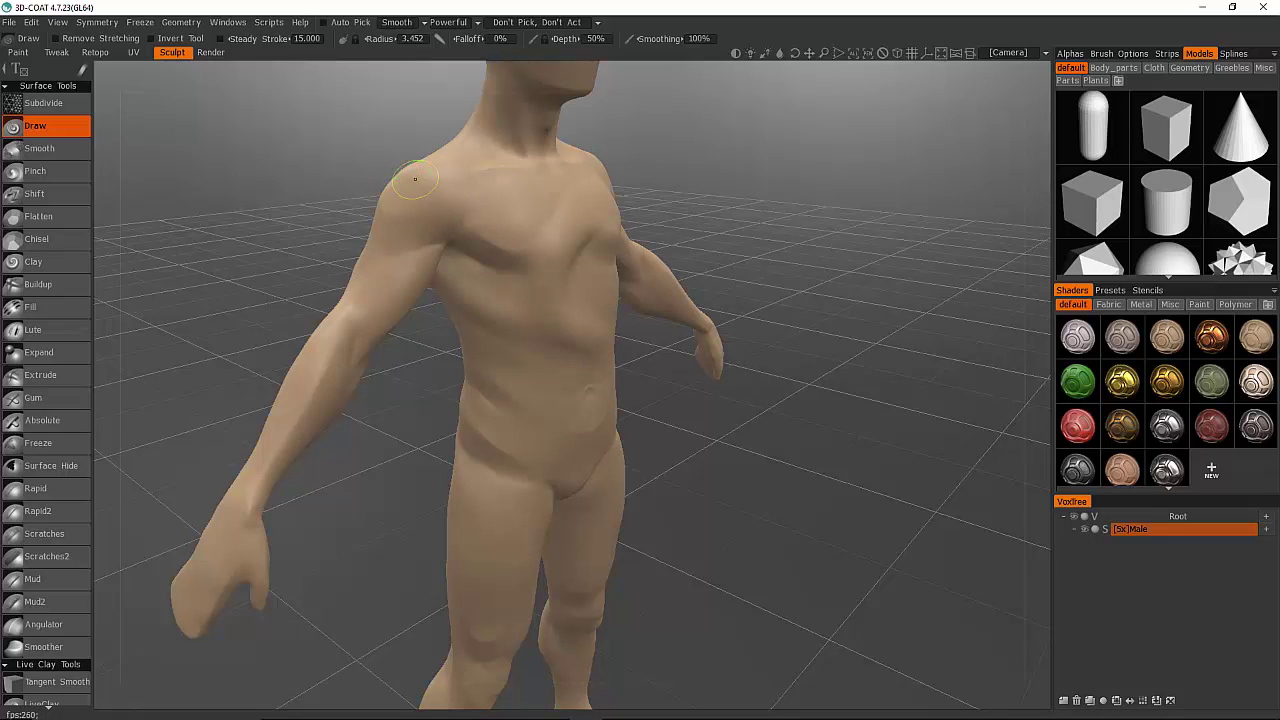
{"action": "mouse_move", "coordinate": [660, 354]}
{"action": "left_mouse_down"}
{"action": "mouse_move", "coordinate": [600, 355]}
{"action": "mouse_move", "coordinate": [642, 368]}
{"action": "mouse_move", "coordinate": [652, 358]}
{"action": "mouse_move", "coordinate": [547, 341]}
{"action": "mouse_move", "coordinate": [634, 363]}
{"action": "mouse_move", "coordinate": [571, 346]}
{"action": "left_mouse_up"}
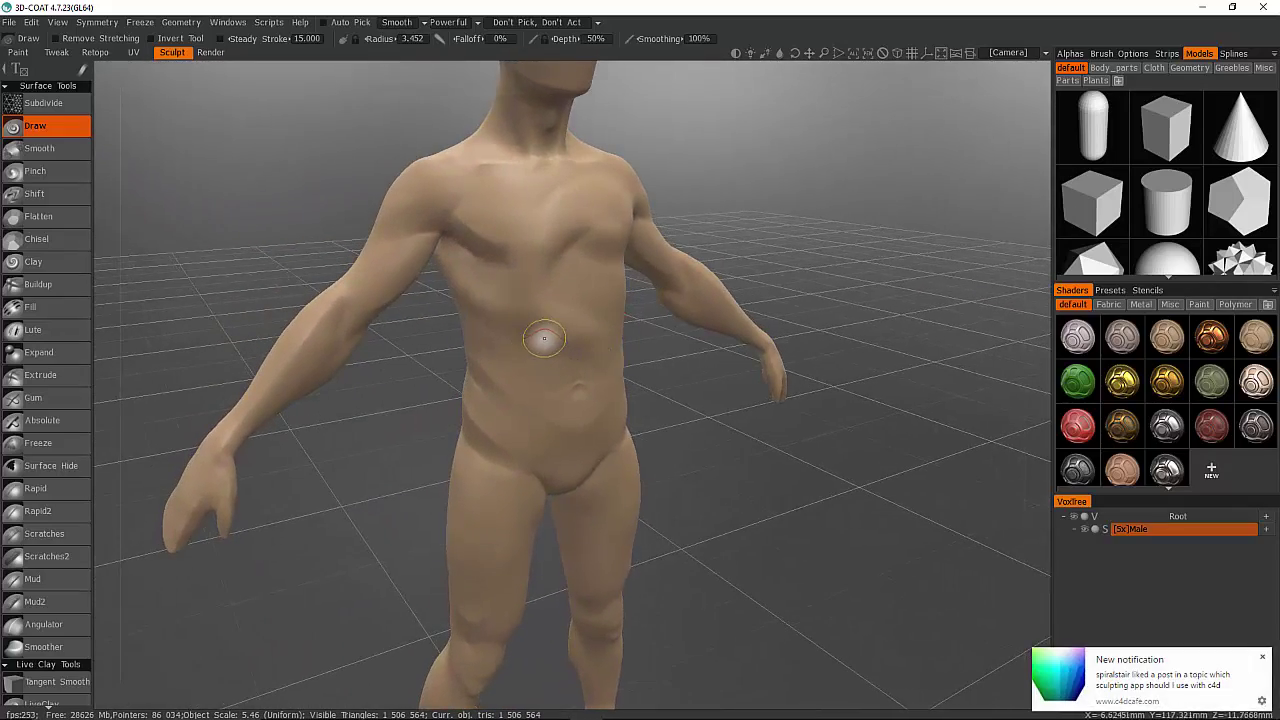
Dismiss the desktop notification and even out the upper chest with the Chisel brush at radius 4.753
{"action": "left_click", "coordinate": [1263, 659]}
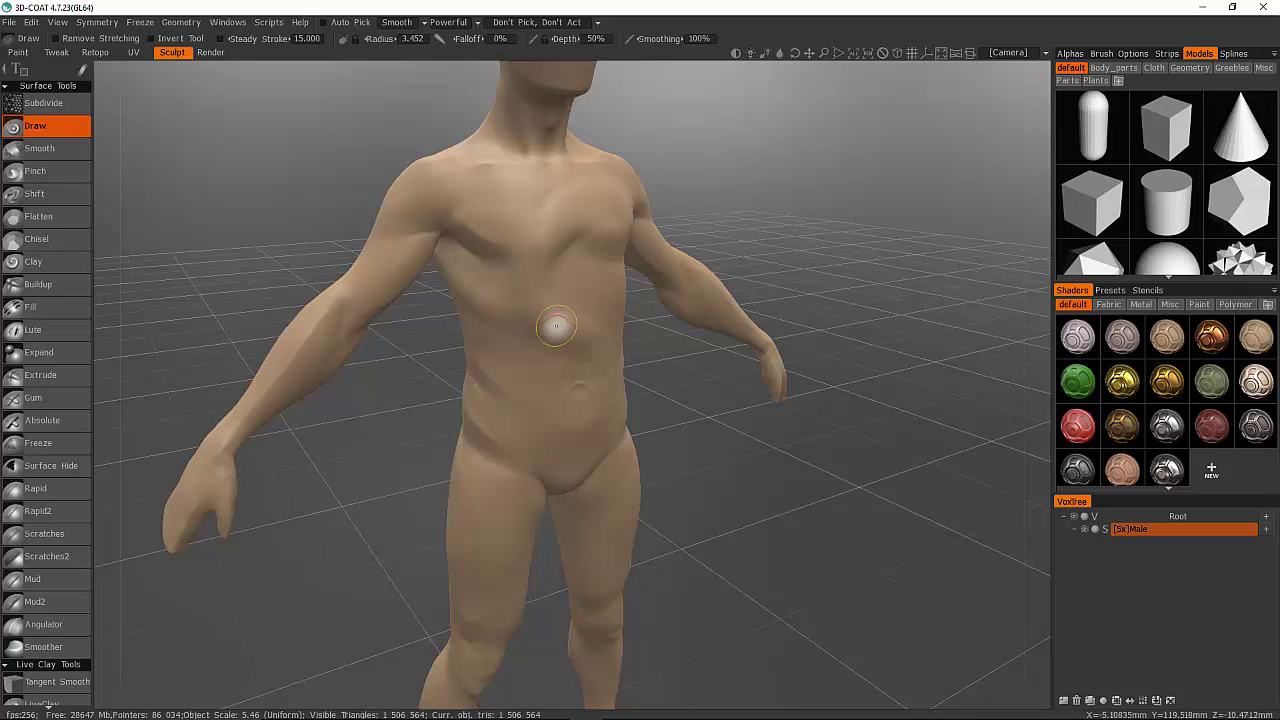
{"action": "mouse_move", "coordinate": [577, 330]}
{"action": "right_mouse_down"}
{"action": "mouse_move", "coordinate": [518, 325]}
{"action": "mouse_move", "coordinate": [589, 323]}
{"action": "right_mouse_up"}
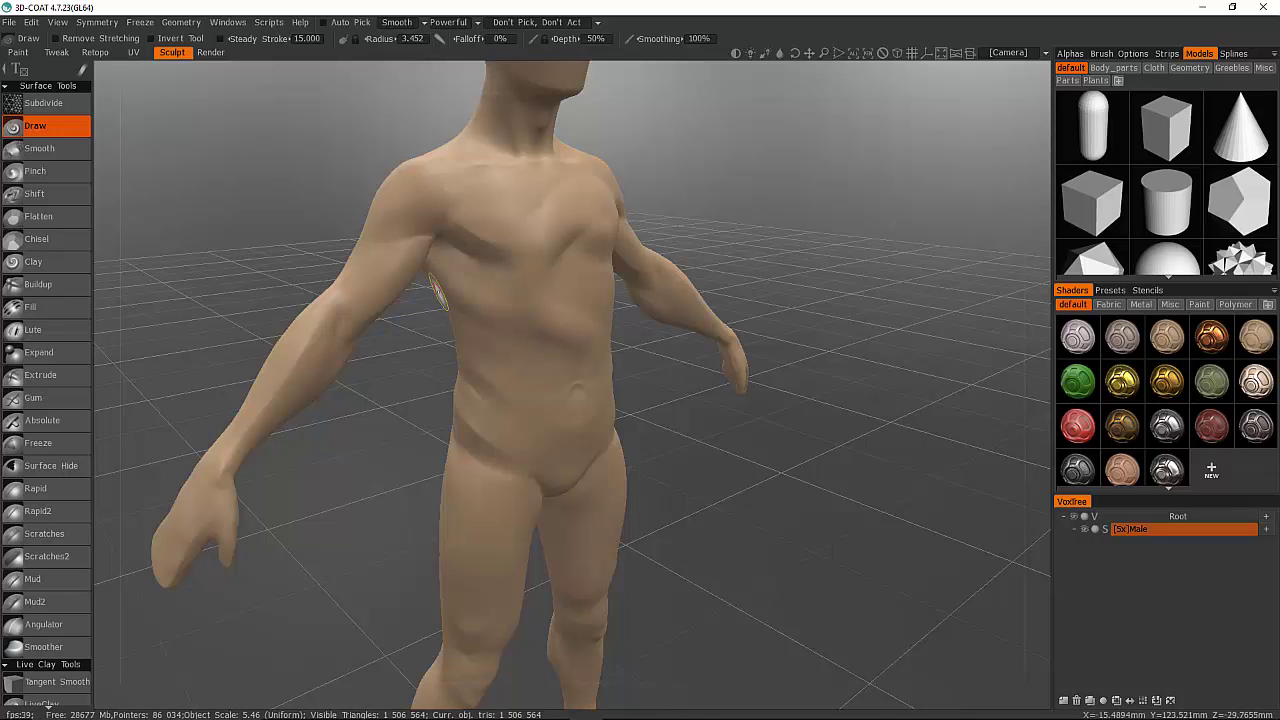
{"action": "middle_click_drag", "start_coordinate": [531, 297], "coordinate": [470, 310]}
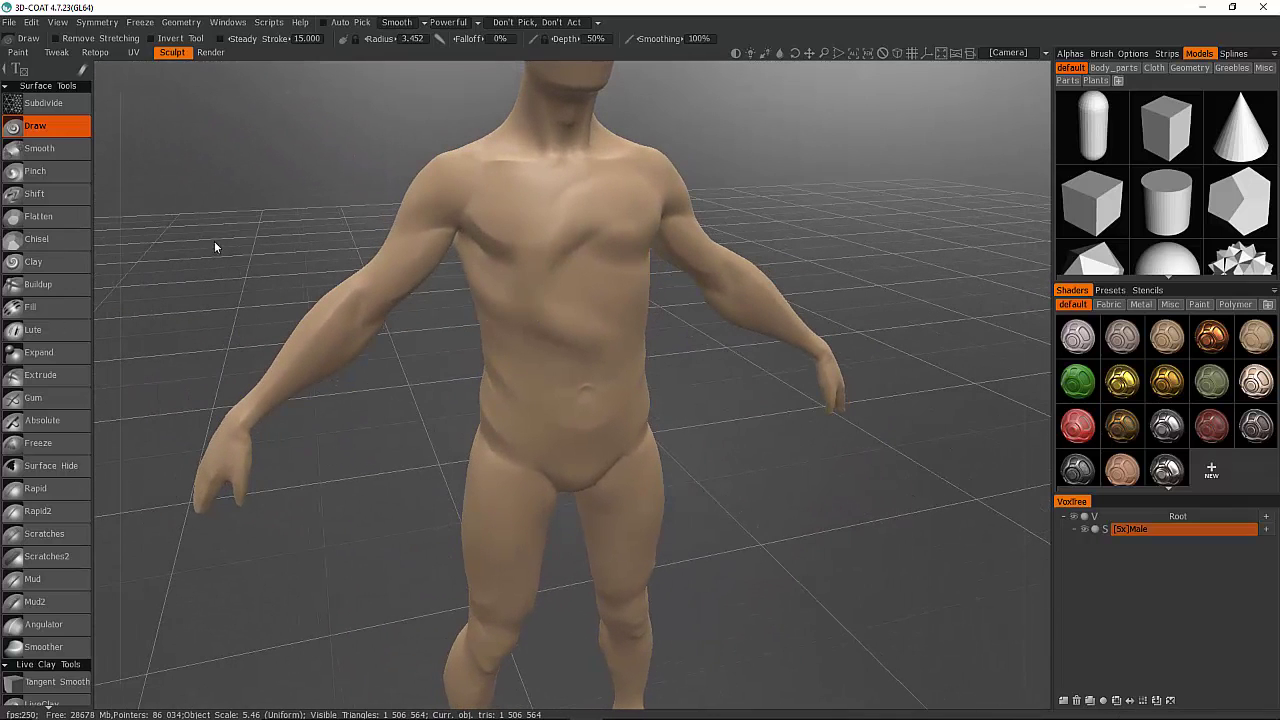
{"action": "left_click", "coordinate": [50, 240]}
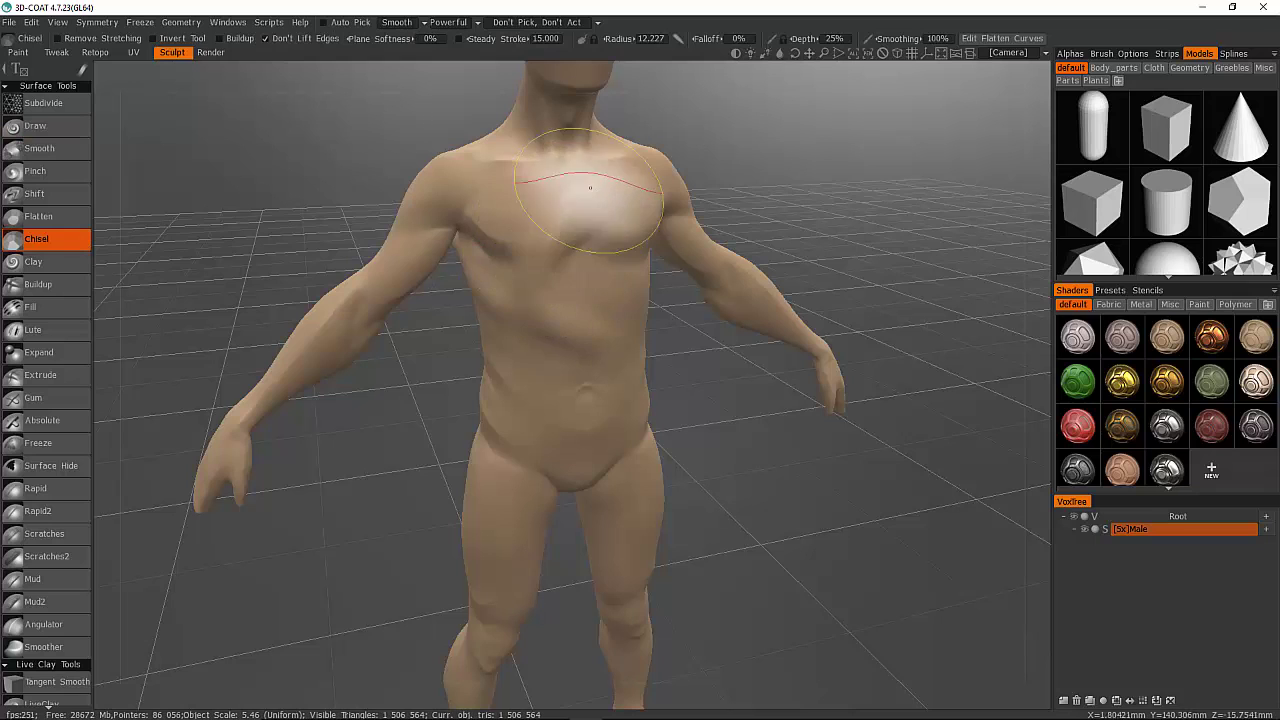
{"action": "scroll", "coordinate": [598, 193], "scroll_direction": "down", "scroll_amount": 9}
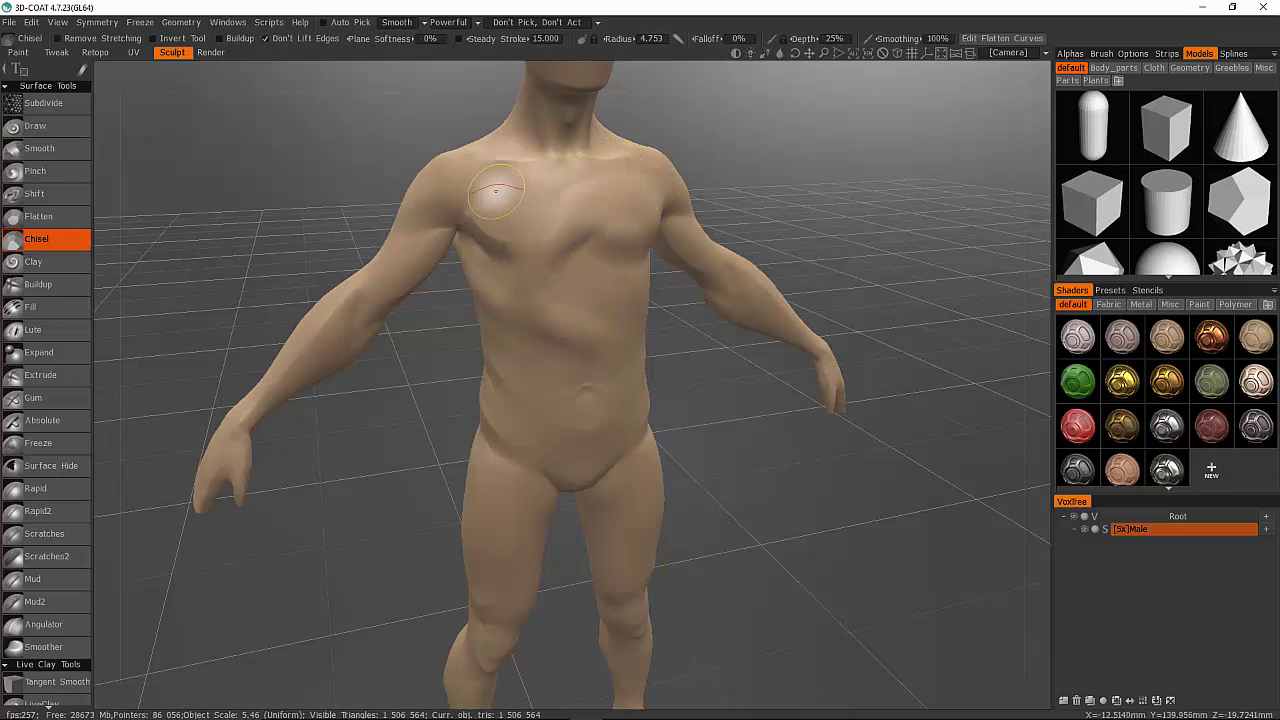
{"action": "left_click_drag", "start_coordinate": [498, 193], "coordinate": [519, 200]}
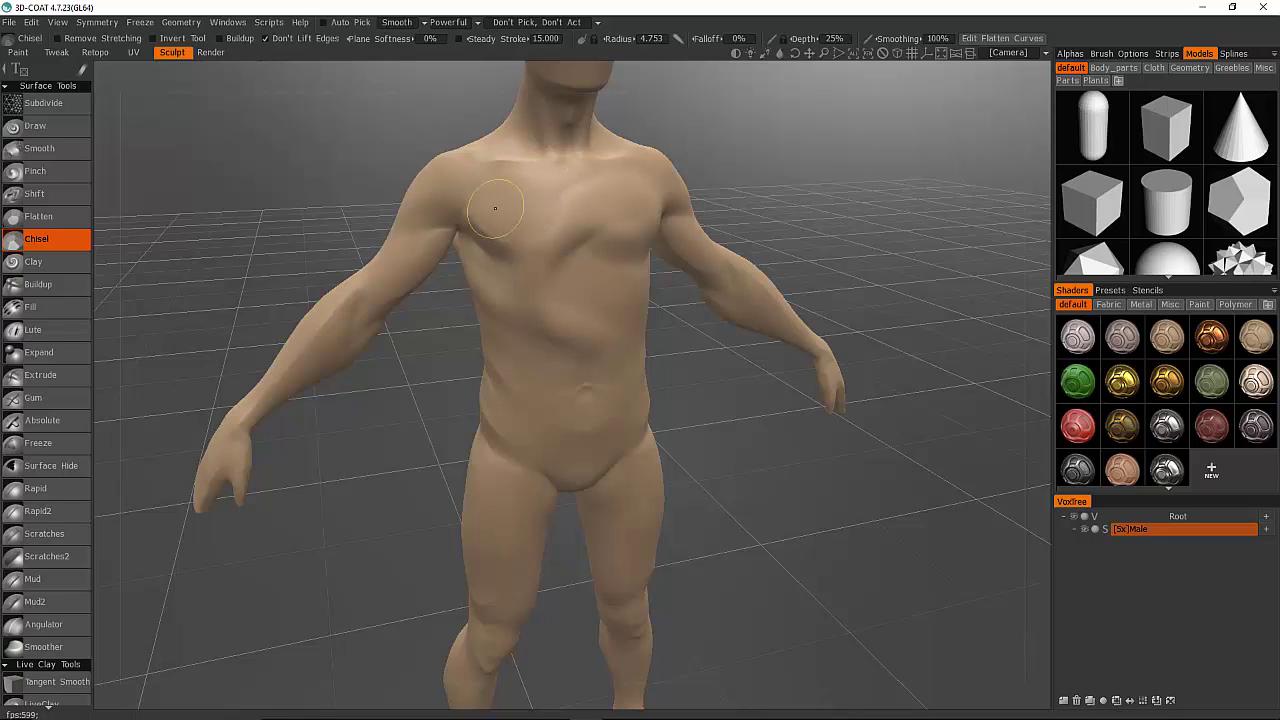
{"action": "mouse_move", "coordinate": [502, 220]}
{"action": "left_mouse_down"}
{"action": "mouse_move", "coordinate": [496, 206]}
{"action": "mouse_move", "coordinate": [532, 186]}
{"action": "left_mouse_up"}
{"action": "mouse_move", "coordinate": [541, 276]}
{"action": "left_mouse_down"}
{"action": "mouse_move", "coordinate": [549, 286]}
{"action": "mouse_move", "coordinate": [568, 213]}
{"action": "left_mouse_up"}
{"action": "left_click_drag", "start_coordinate": [547, 219], "coordinate": [512, 234]}
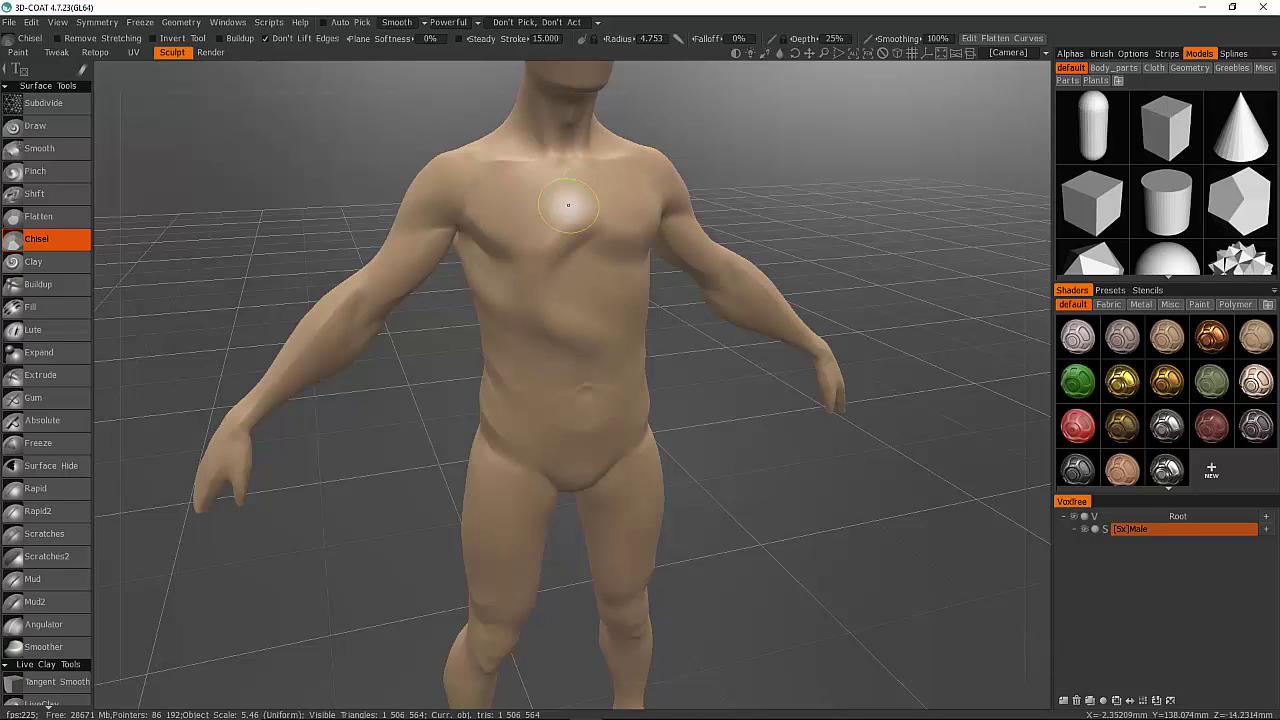
Bulk up the upper abdomen with the Clay brush, and work the figure's right chest with LiveClay at radius 6.165
{"action": "left_click", "coordinate": [53, 260]}
{"action": "mouse_move", "coordinate": [597, 315]}
{"action": "left_mouse_down"}
{"action": "mouse_move", "coordinate": [603, 326]}
{"action": "mouse_move", "coordinate": [609, 302]}
{"action": "mouse_move", "coordinate": [591, 343]}
{"action": "mouse_move", "coordinate": [566, 322]}
{"action": "left_mouse_up"}
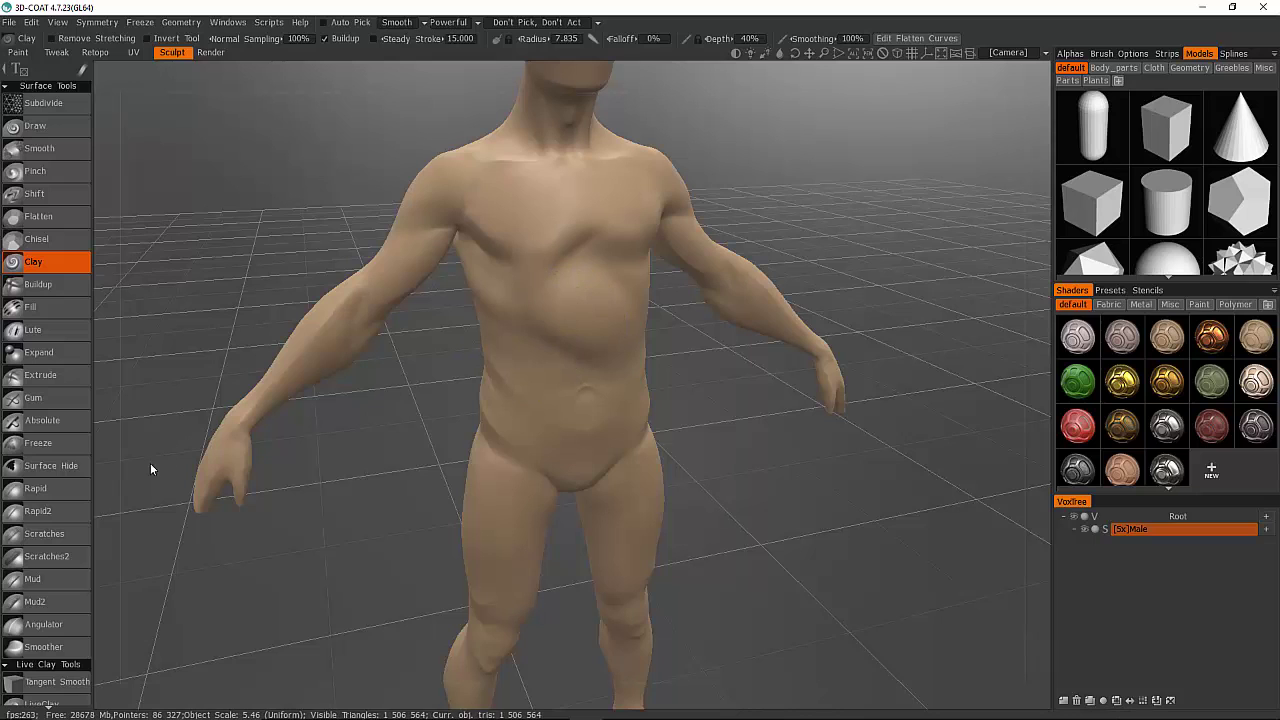
{"action": "scroll", "coordinate": [52, 705], "scroll_direction": "down", "scroll_amount": 2}
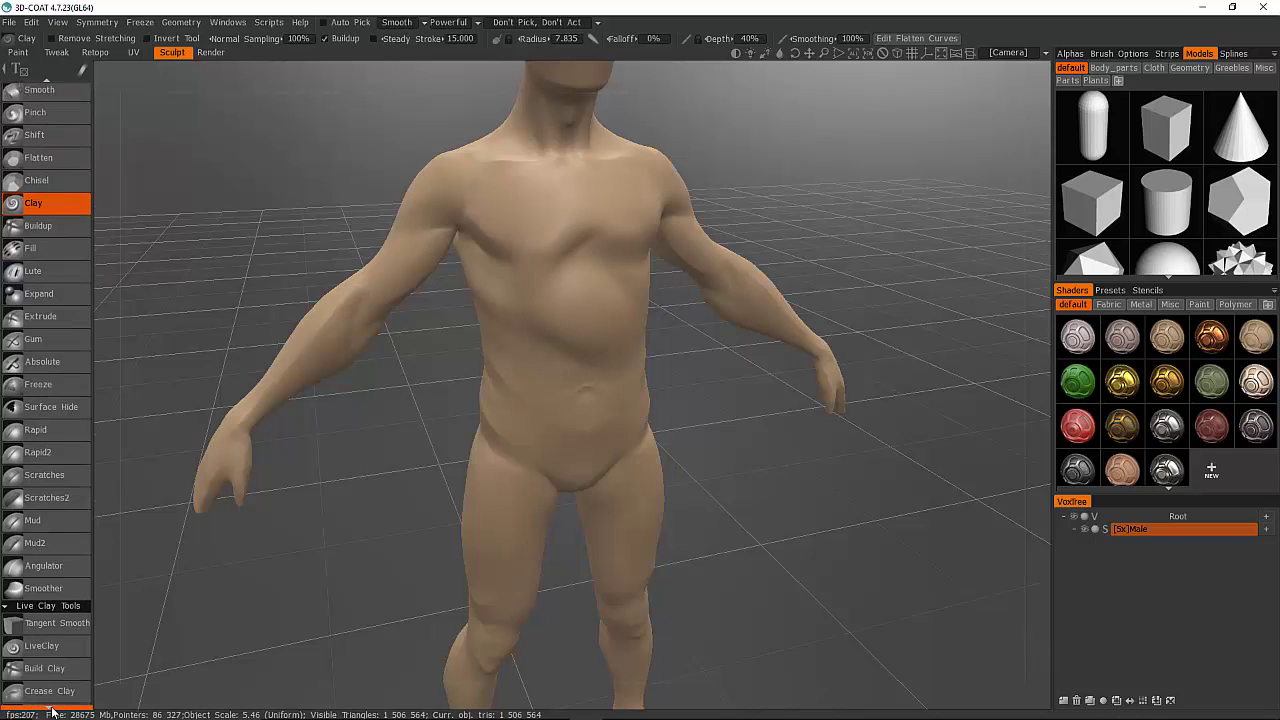
{"action": "scroll", "coordinate": [52, 705], "scroll_direction": "down", "scroll_amount": 9}
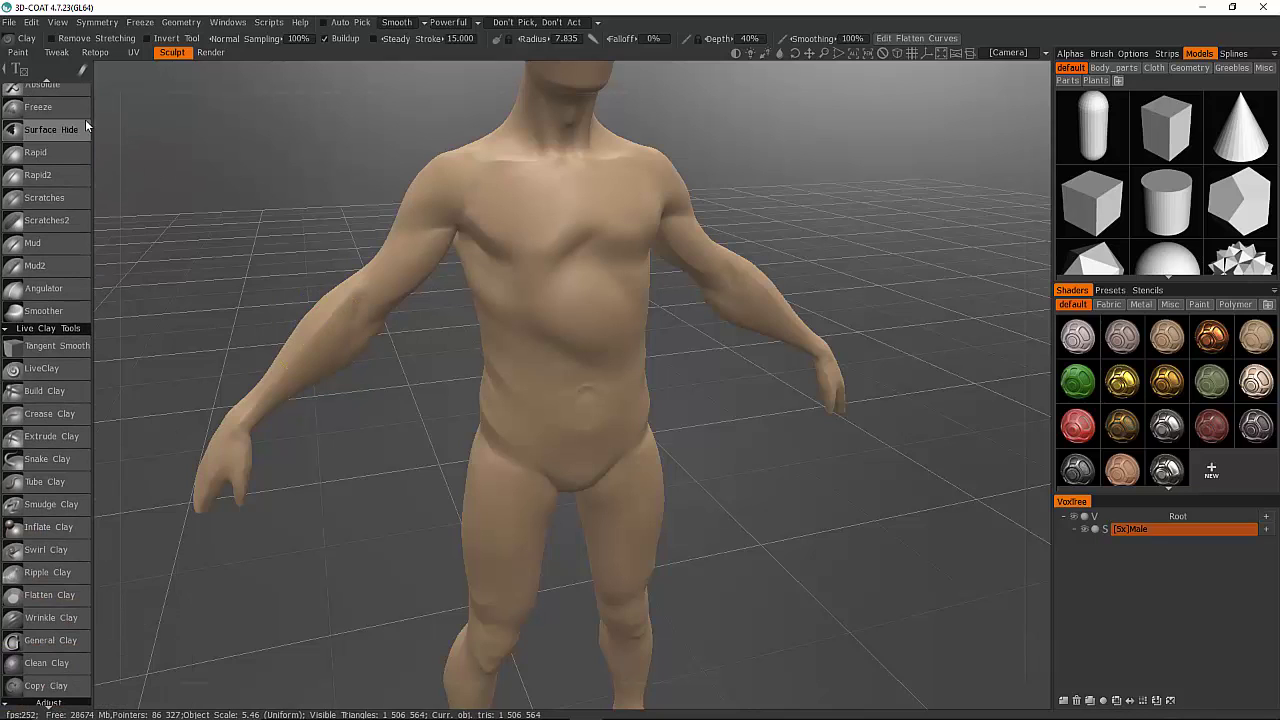
{"action": "left_click", "coordinate": [57, 371]}
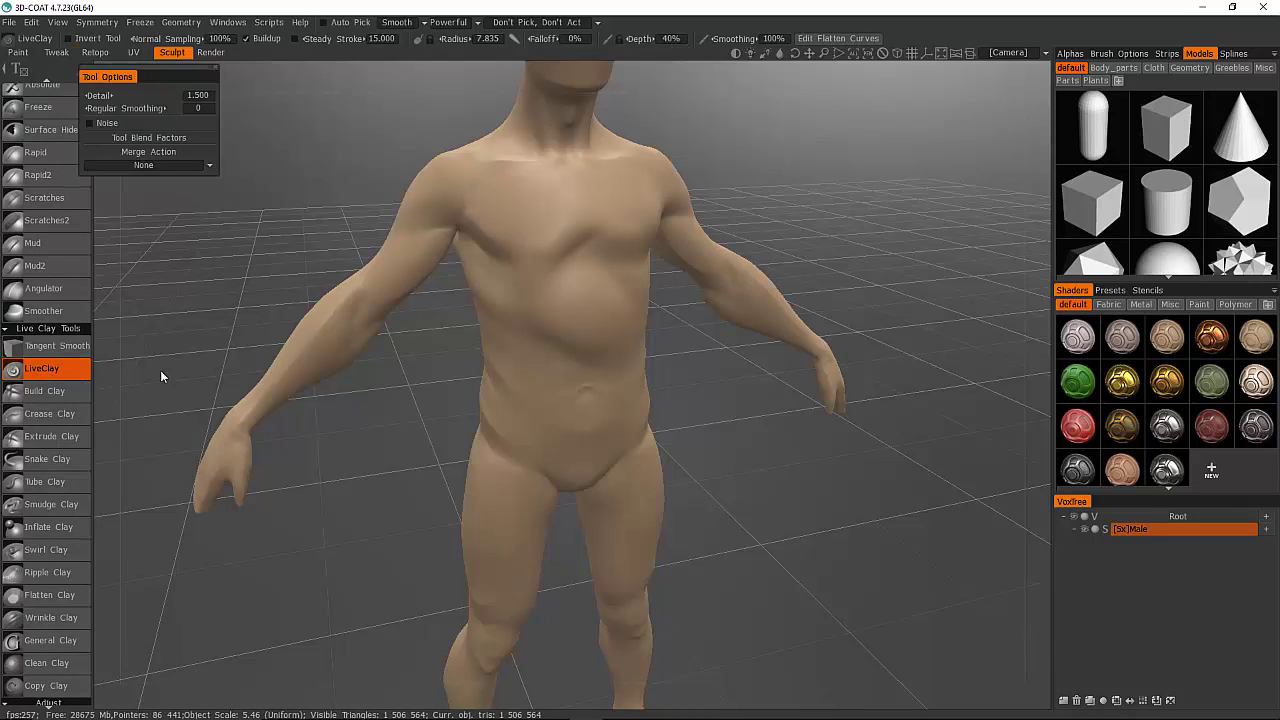
{"action": "scroll", "coordinate": [556, 212], "scroll_direction": "down", "scroll_amount": 3}
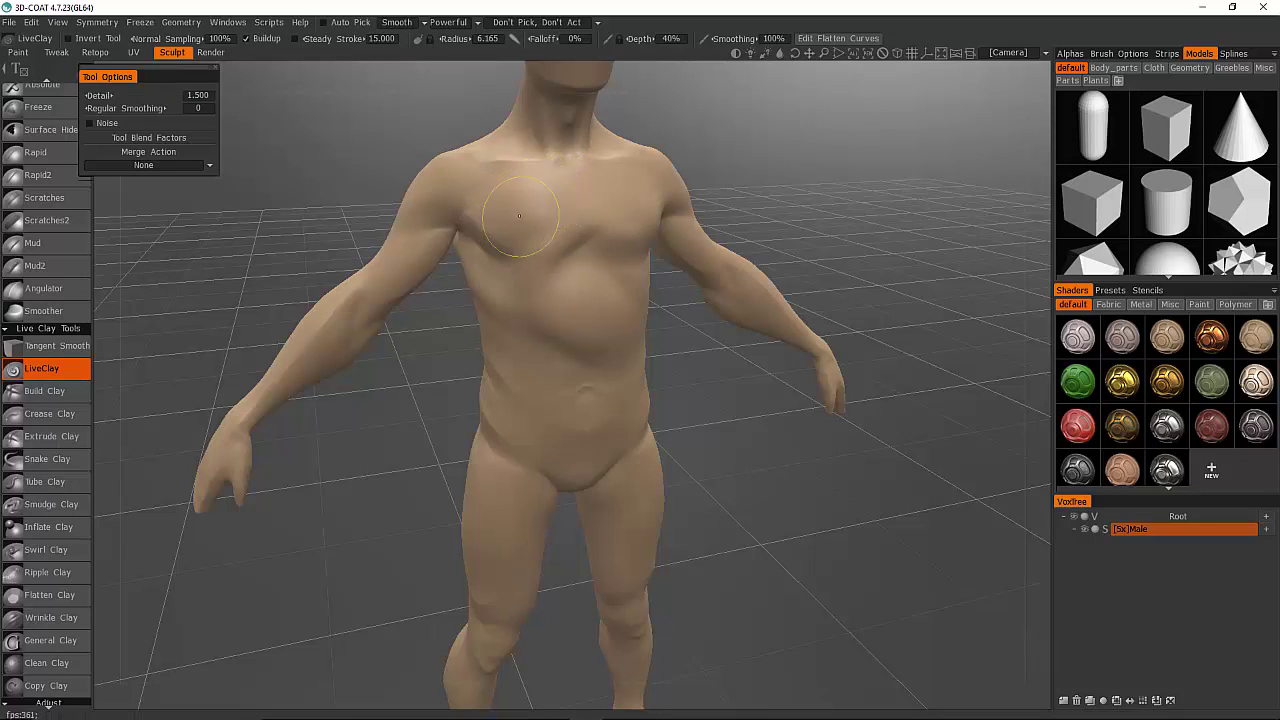
Add volume to the upper abdomen with Build Clay, and work the same area with Crease Clay
{"action": "left_click", "coordinate": [45, 391]}
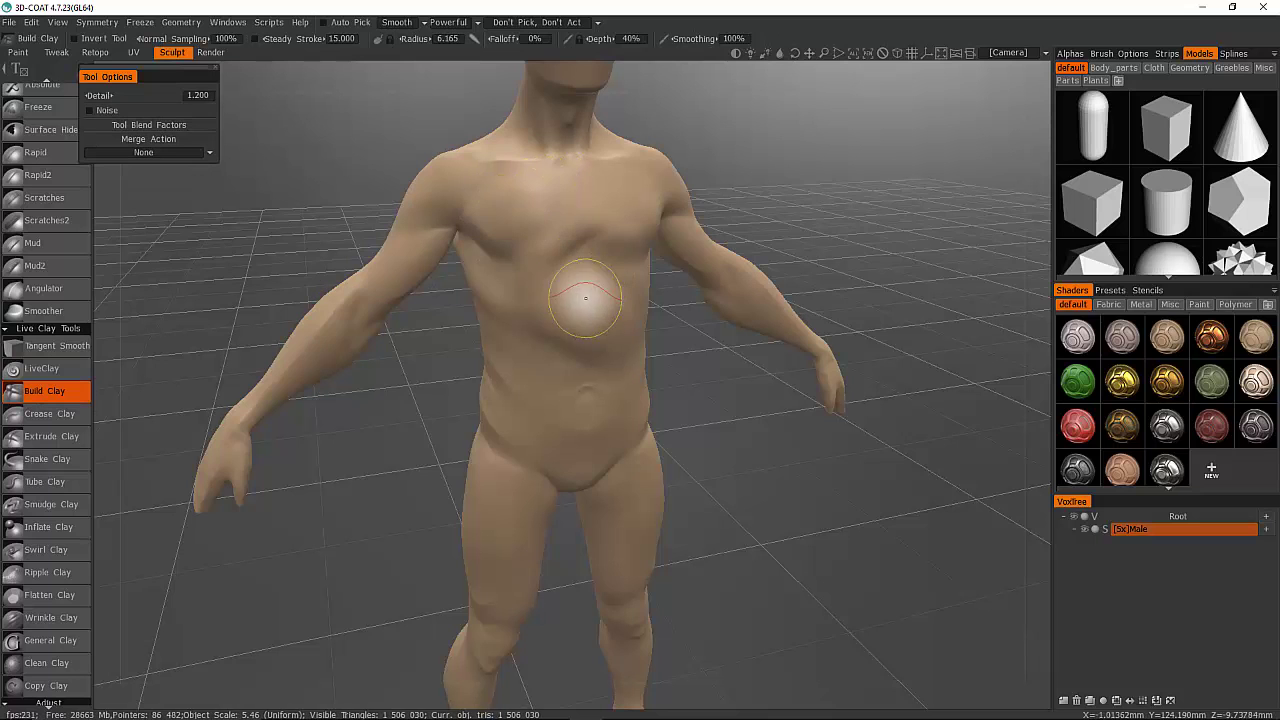
{"action": "mouse_move", "coordinate": [586, 298]}
{"action": "left_mouse_down"}
{"action": "mouse_move", "coordinate": [603, 330]}
{"action": "mouse_move", "coordinate": [591, 313]}
{"action": "left_mouse_up"}
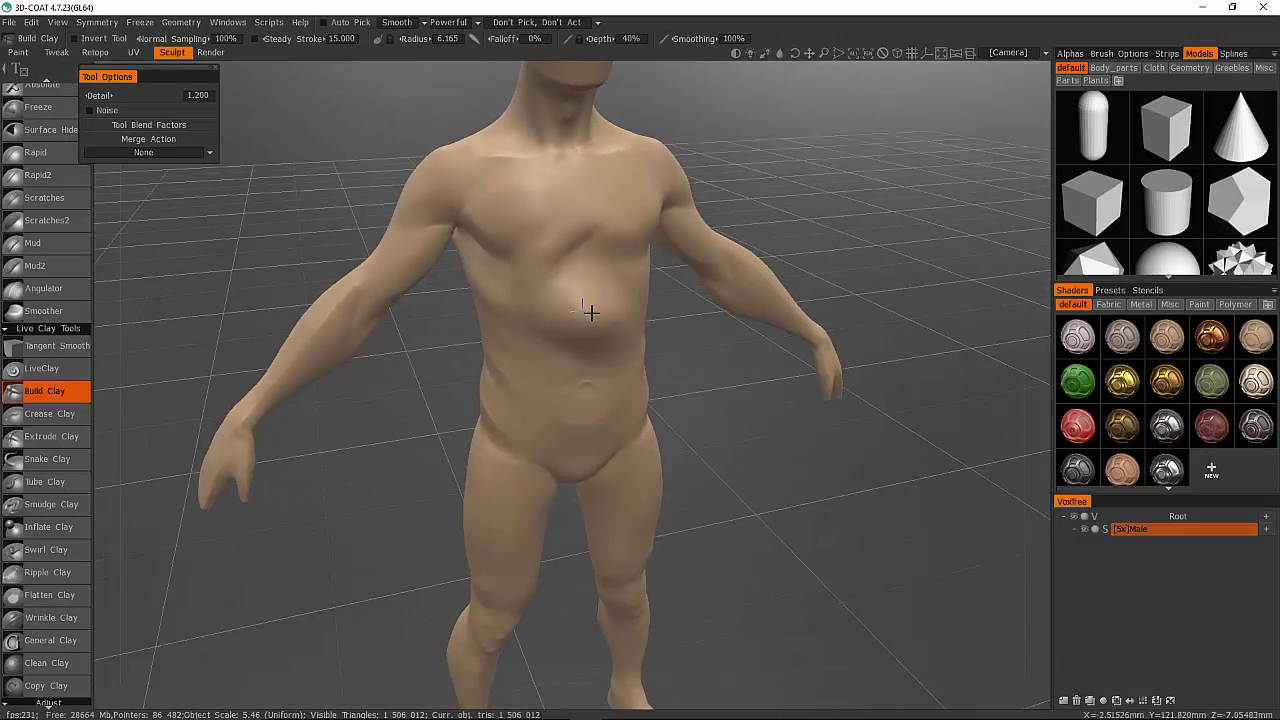
{"action": "middle_click_drag", "start_coordinate": [590, 312], "coordinate": [594, 306]}
{"action": "left_click", "coordinate": [594, 308]}
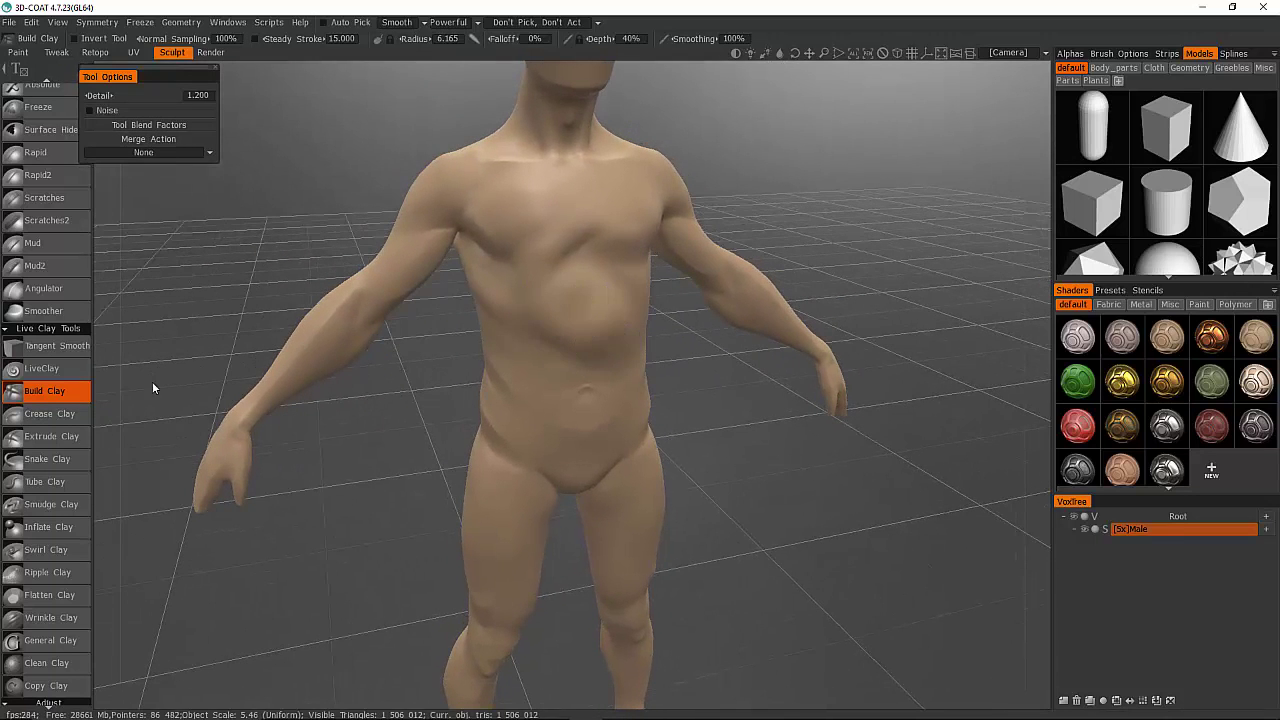
{"action": "left_click", "coordinate": [45, 413]}
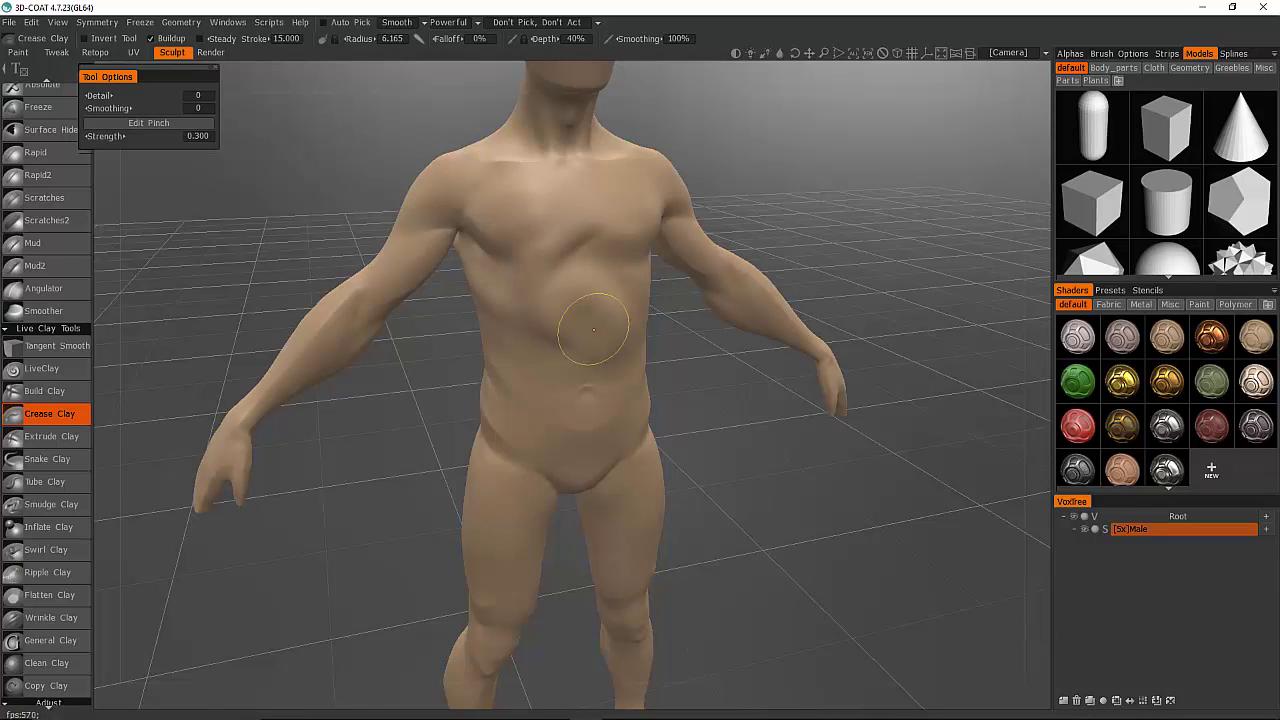
{"action": "mouse_move", "coordinate": [593, 330]}
{"action": "left_mouse_down"}
{"action": "mouse_move", "coordinate": [535, 318]}
{"action": "mouse_move", "coordinate": [558, 306]}
{"action": "mouse_move", "coordinate": [528, 320]}
{"action": "mouse_move", "coordinate": [564, 305]}
{"action": "left_mouse_up"}
Raise a bulge on the upper abdomen with Tube Clay, and smear the surface above the navel toward the figure's right side with Smudge Clay
{"action": "left_click", "coordinate": [48, 482]}
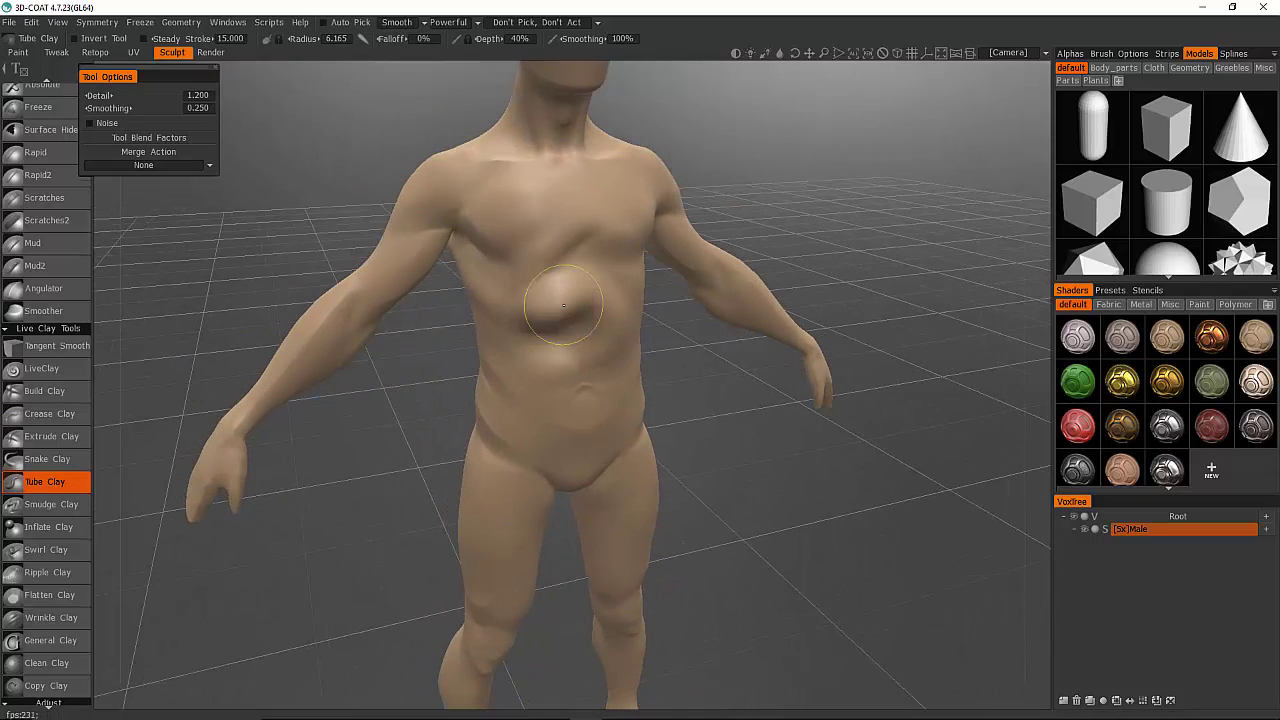
{"action": "left_click", "coordinate": [44, 505]}
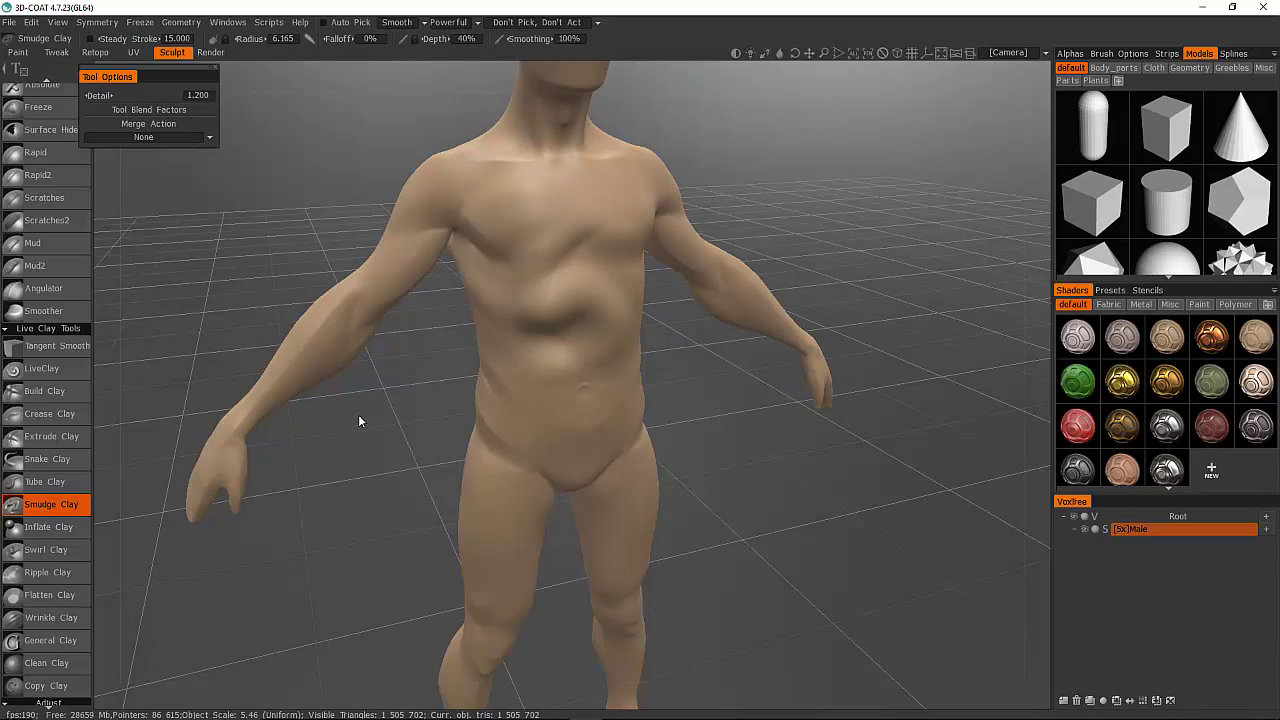
{"action": "mouse_move", "coordinate": [562, 369]}
{"action": "left_mouse_down"}
{"action": "mouse_move", "coordinate": [574, 364]}
{"action": "mouse_move", "coordinate": [490, 366]}
{"action": "mouse_move", "coordinate": [506, 372]}
{"action": "left_mouse_up"}
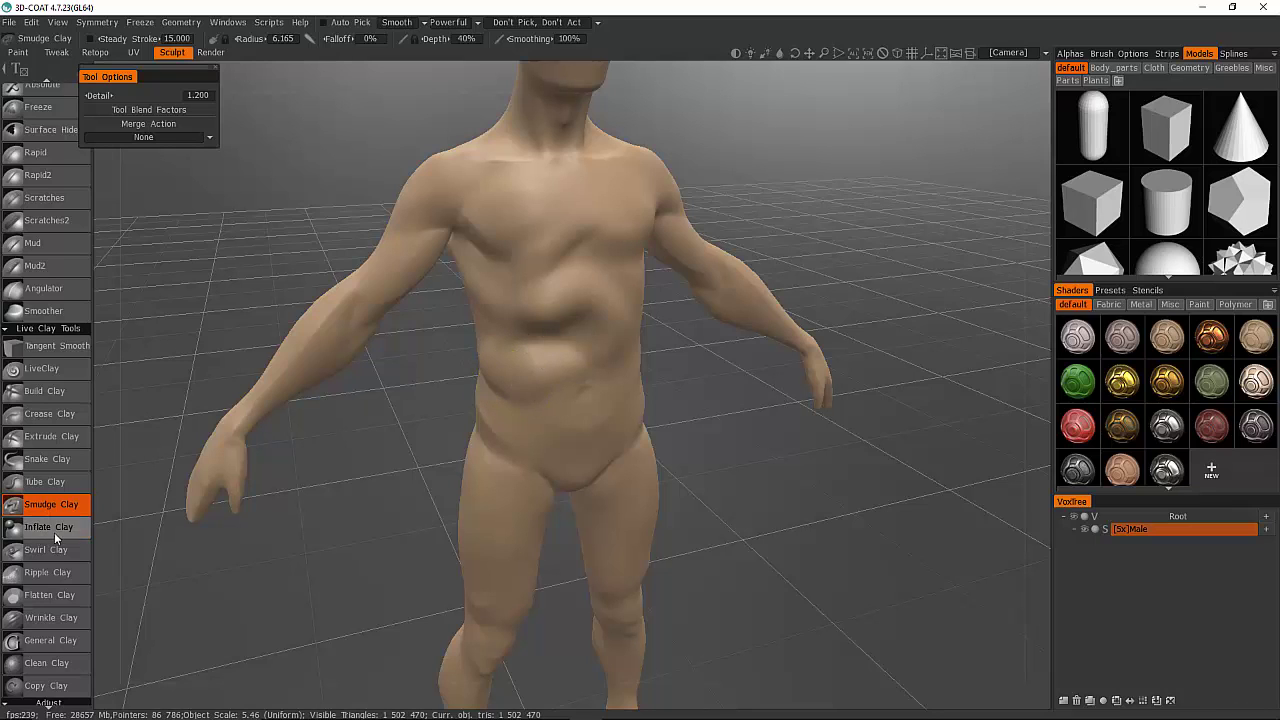
Flatten the midriff and the centre of the chest with Flatten Clay, and close the tool options
{"action": "left_click", "coordinate": [52, 594]}
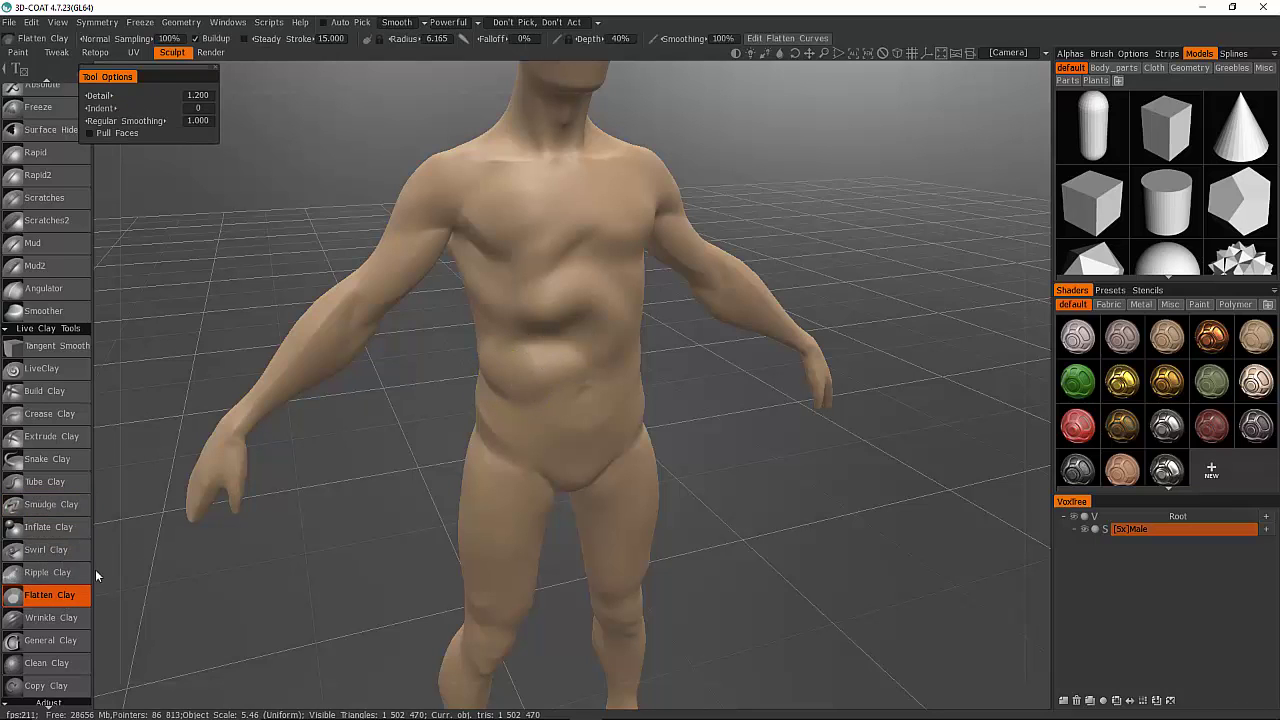
{"action": "mouse_move", "coordinate": [600, 350]}
{"action": "left_mouse_down"}
{"action": "mouse_move", "coordinate": [560, 302]}
{"action": "mouse_move", "coordinate": [497, 322]}
{"action": "mouse_move", "coordinate": [577, 292]}
{"action": "mouse_move", "coordinate": [538, 309]}
{"action": "left_mouse_up"}
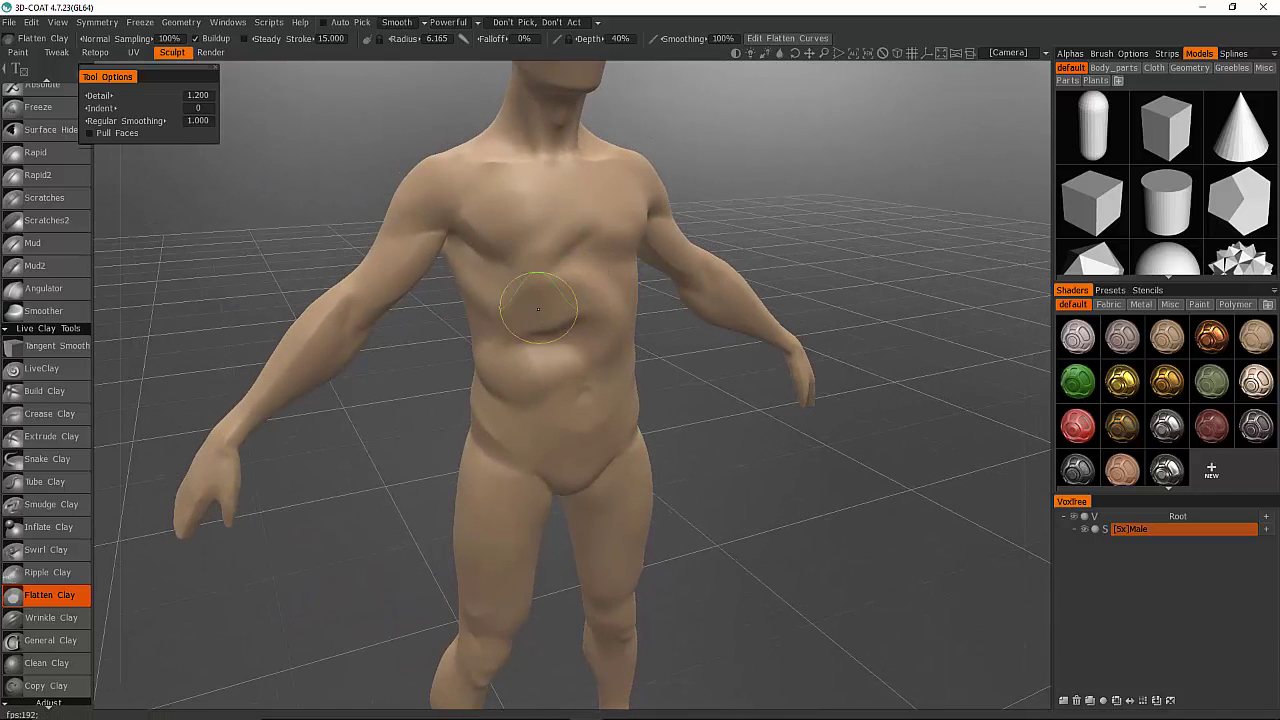
{"action": "mouse_move", "coordinate": [562, 198]}
{"action": "left_mouse_down"}
{"action": "mouse_move", "coordinate": [543, 193]}
{"action": "mouse_move", "coordinate": [560, 198]}
{"action": "left_mouse_up"}
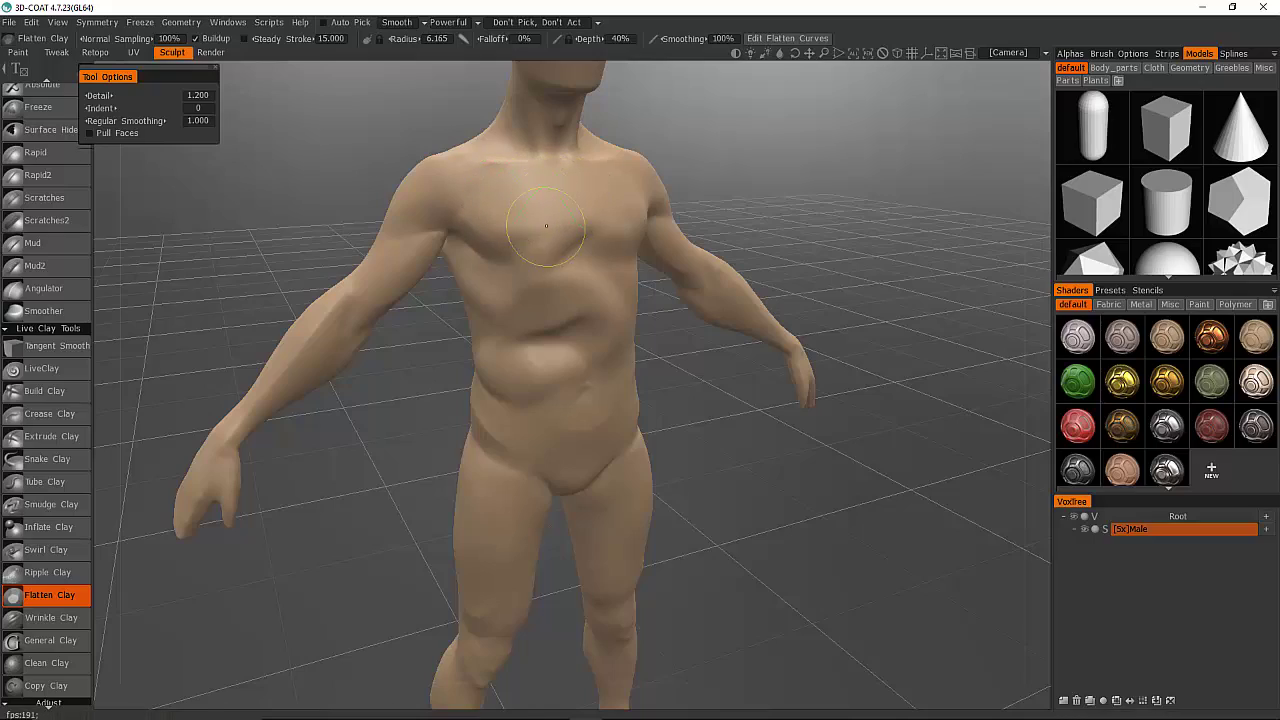
{"action": "mouse_move", "coordinate": [546, 226]}
{"action": "left_mouse_down", "text": "alt"}
{"action": "mouse_move", "coordinate": [657, 346]}
{"action": "mouse_move", "coordinate": [840, 354]}
{"action": "mouse_move", "coordinate": [650, 340]}
{"action": "mouse_move", "coordinate": [512, 312]}
{"action": "mouse_move", "coordinate": [456, 354]}
{"action": "left_mouse_up", "text": "alt"}
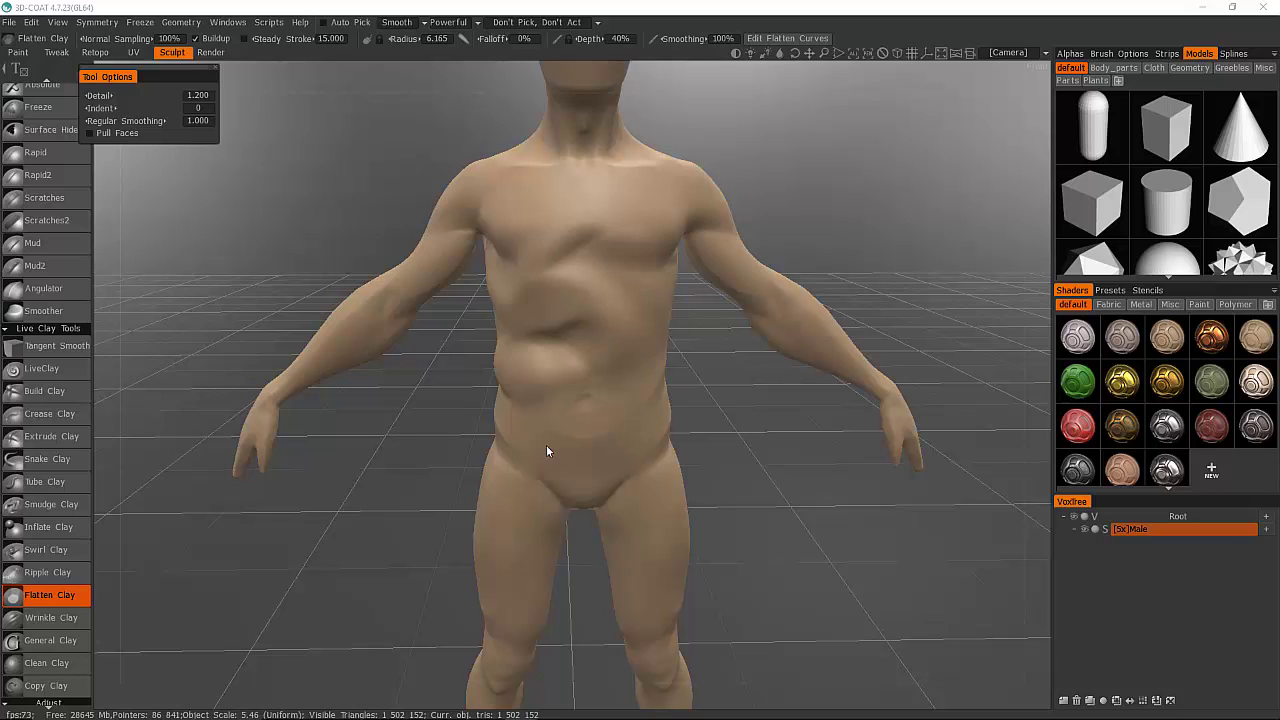
{"action": "left_click", "coordinate": [215, 67]}
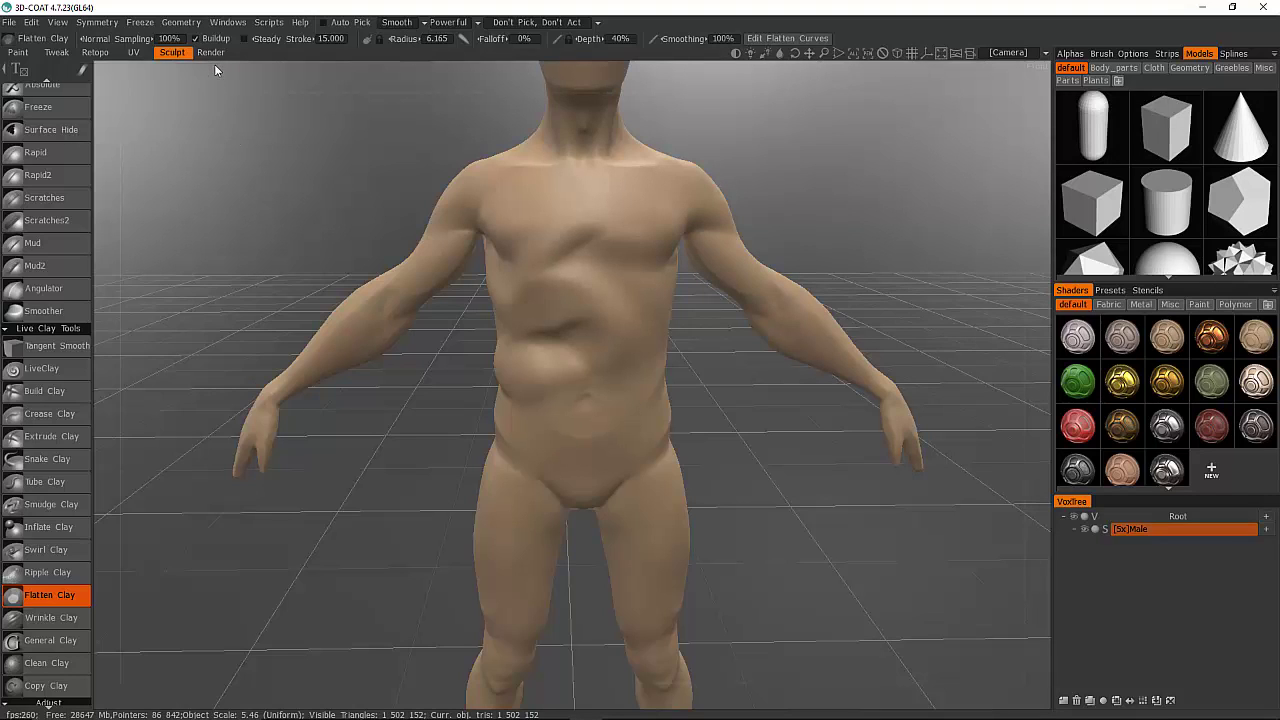
Look over the Render, Retopo and UV workspaces and return to the Sculpt workspace
{"action": "left_click", "coordinate": [211, 52]}
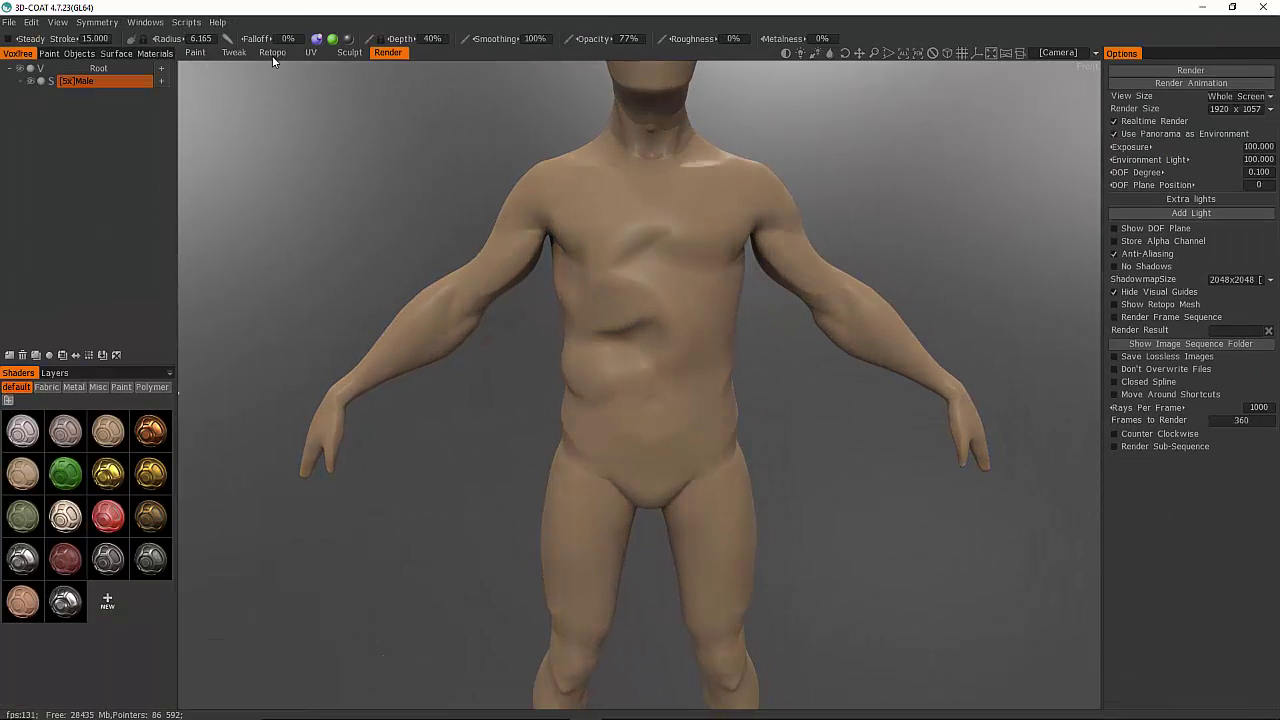
{"action": "left_click", "coordinate": [272, 52]}
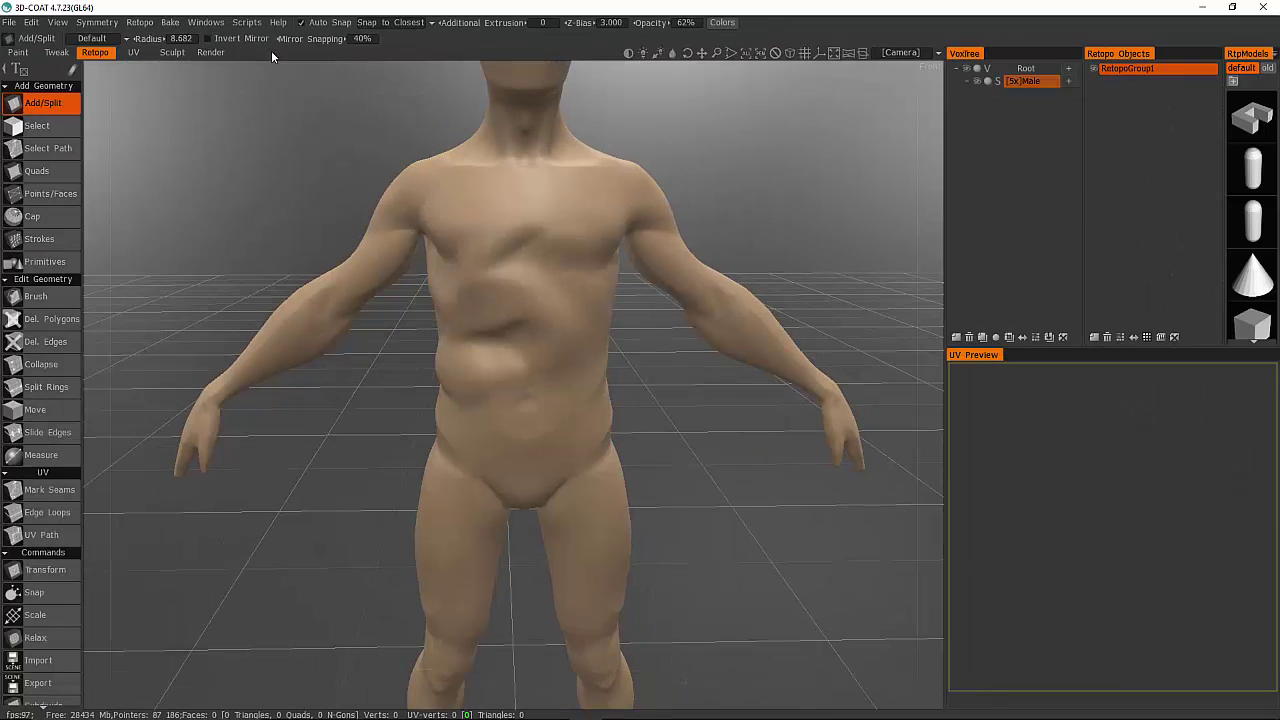
{"action": "left_click", "coordinate": [130, 52]}
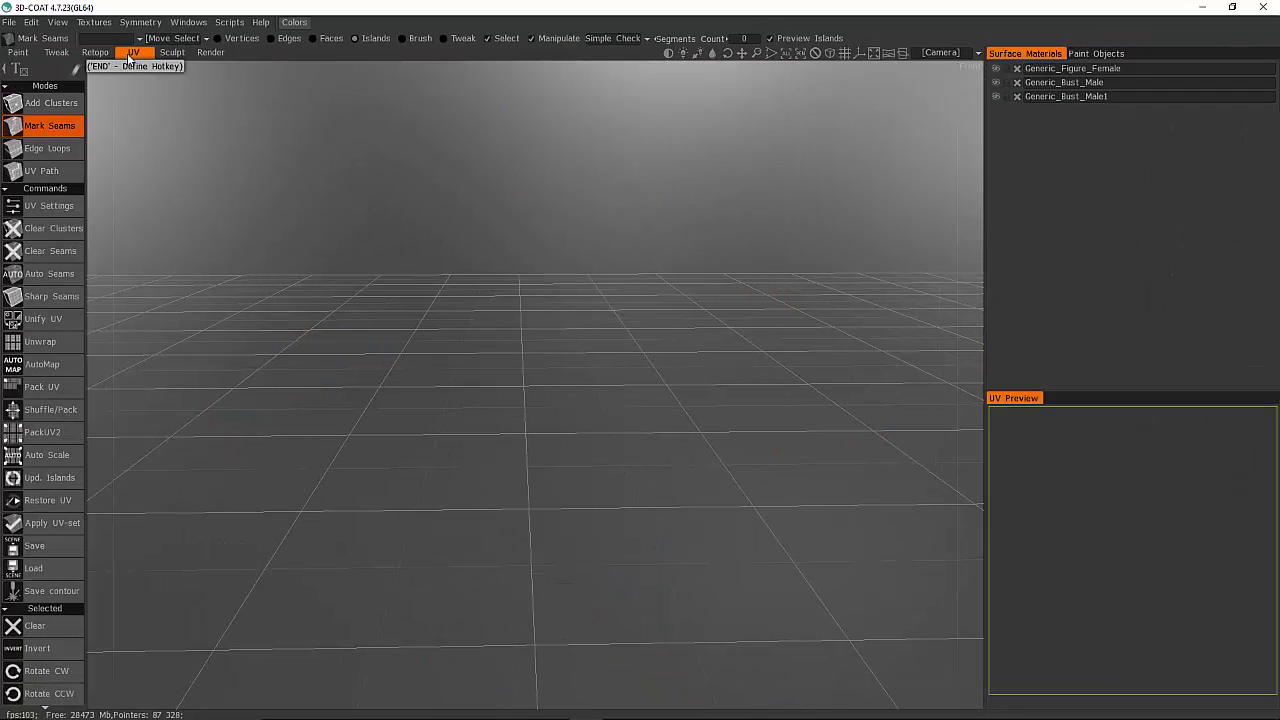
{"action": "left_click", "coordinate": [172, 52]}
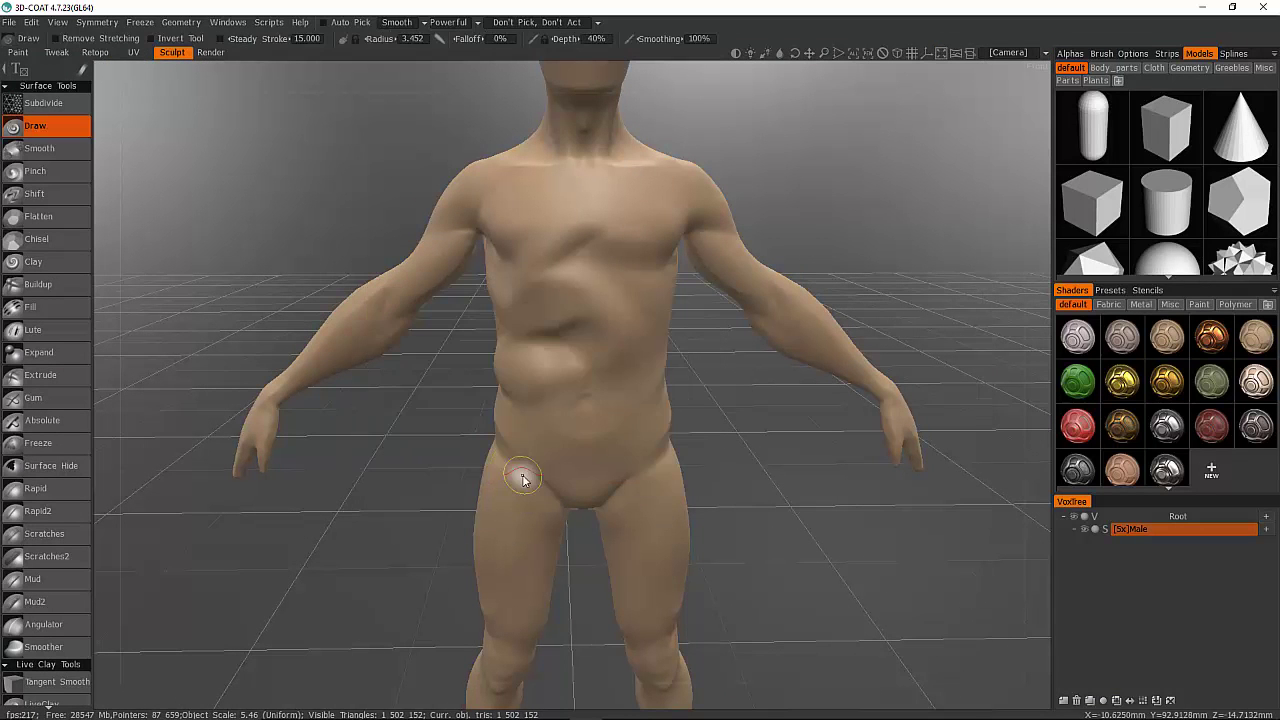
{"action": "left_click", "coordinate": [533, 479]}
Compare the tools in the Retopo, UV, Sculpt, Render and Tweak workspaces, finishing in the Paint workspace
{"action": "left_click", "coordinate": [95, 52]}
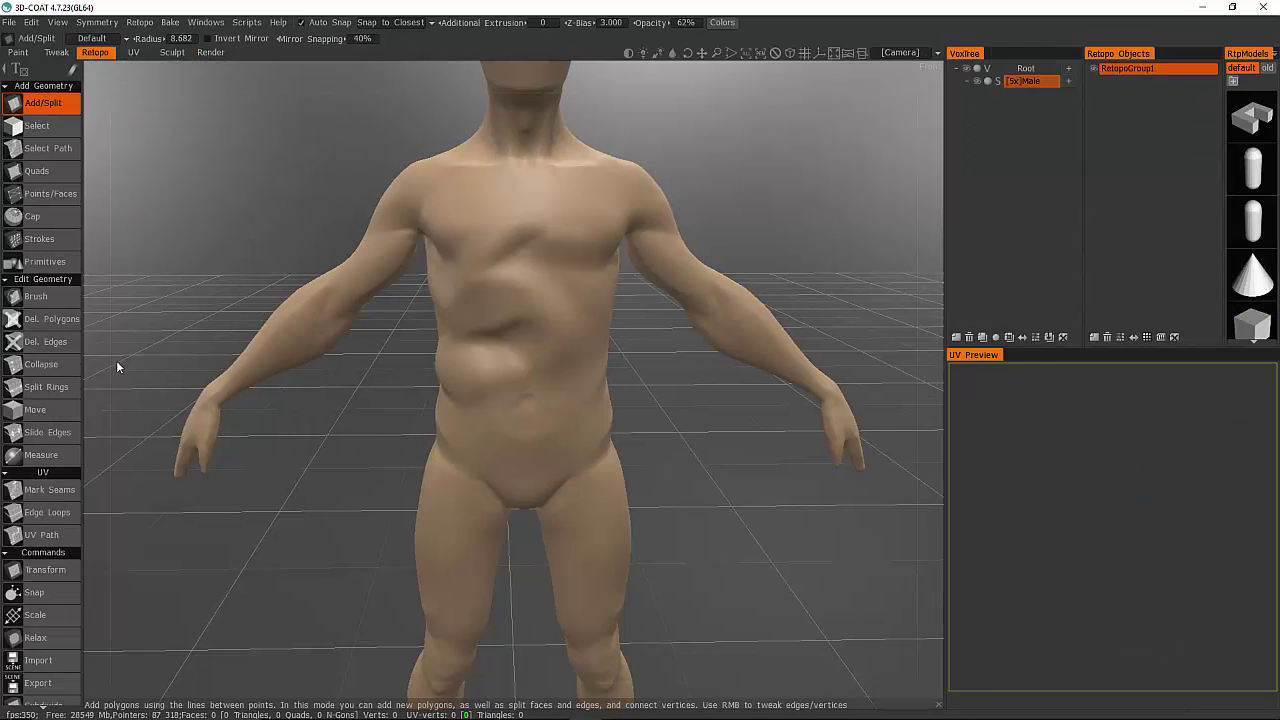
{"action": "left_click", "coordinate": [133, 52]}
{"action": "left_click", "coordinate": [177, 52]}
{"action": "left_click", "coordinate": [210, 52]}
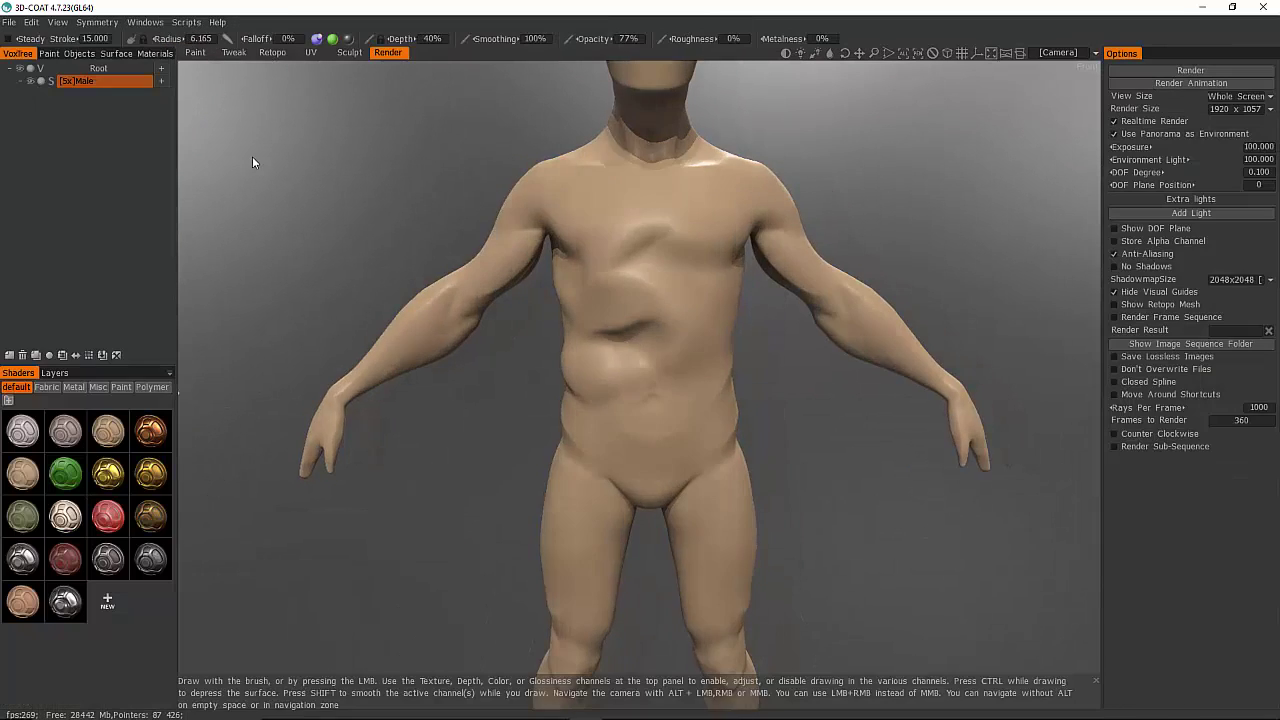
{"action": "left_click", "coordinate": [232, 52]}
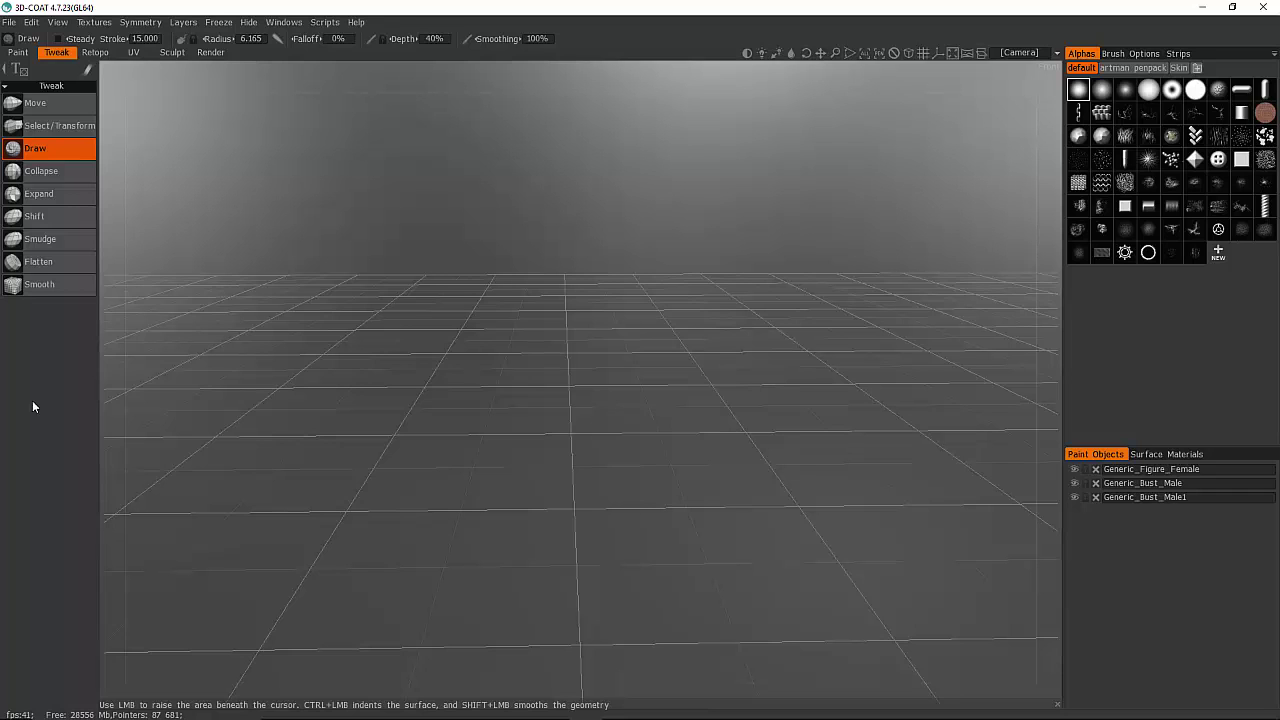
{"action": "left_click", "coordinate": [25, 53]}
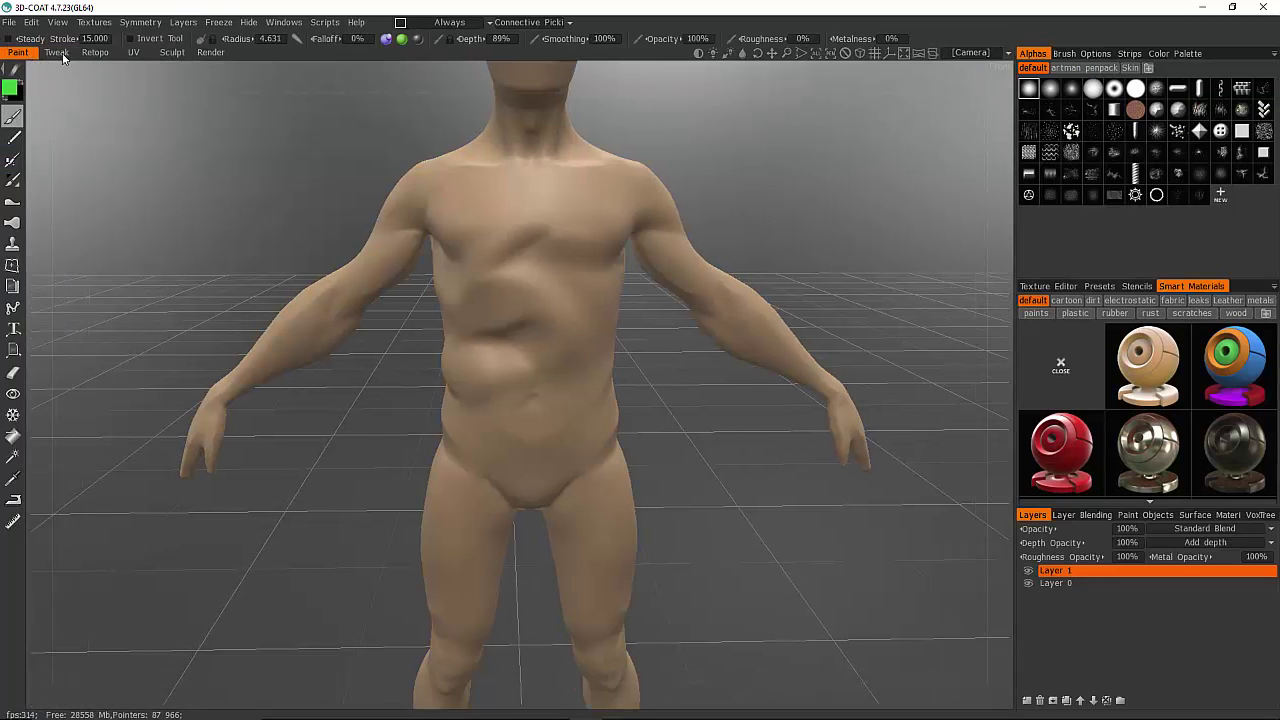
Go through the Tweak, Retopo, UV, Sculpt, Render and Paint workspaces once more and finish in Tweak
{"action": "left_click", "coordinate": [57, 53]}
{"action": "left_click", "coordinate": [95, 53]}
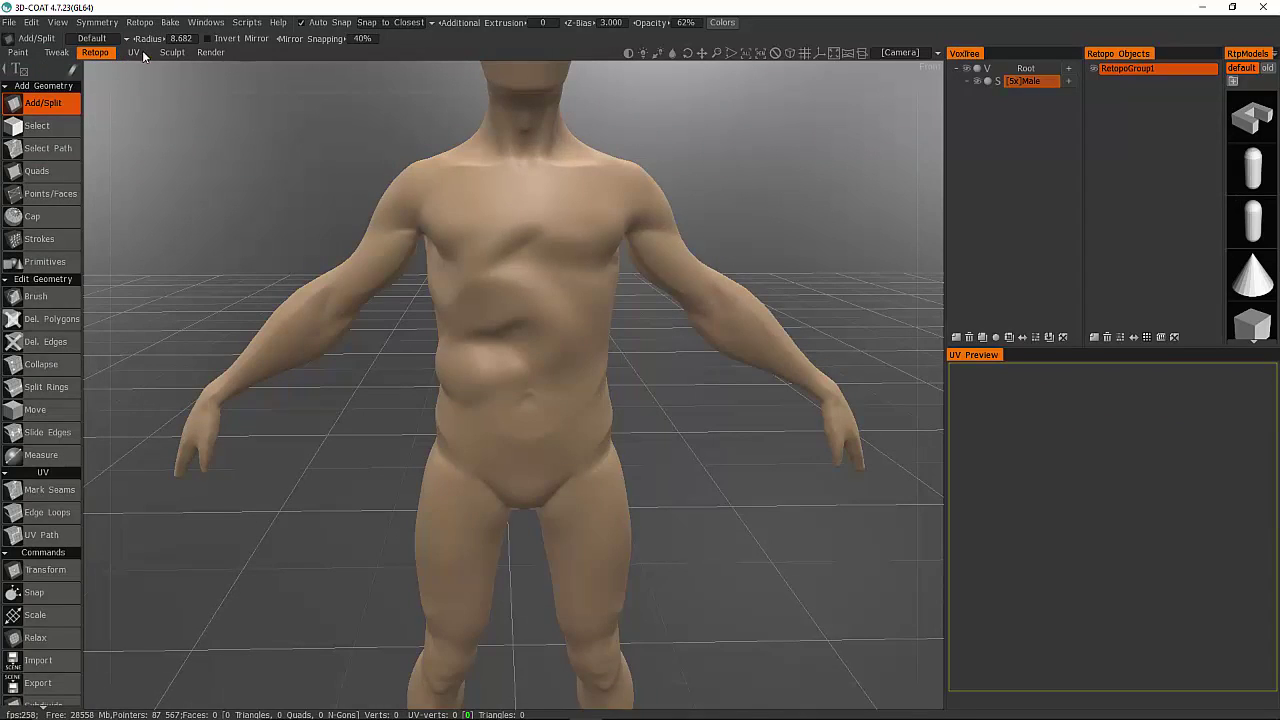
{"action": "left_click", "coordinate": [140, 51]}
{"action": "left_click", "coordinate": [171, 52]}
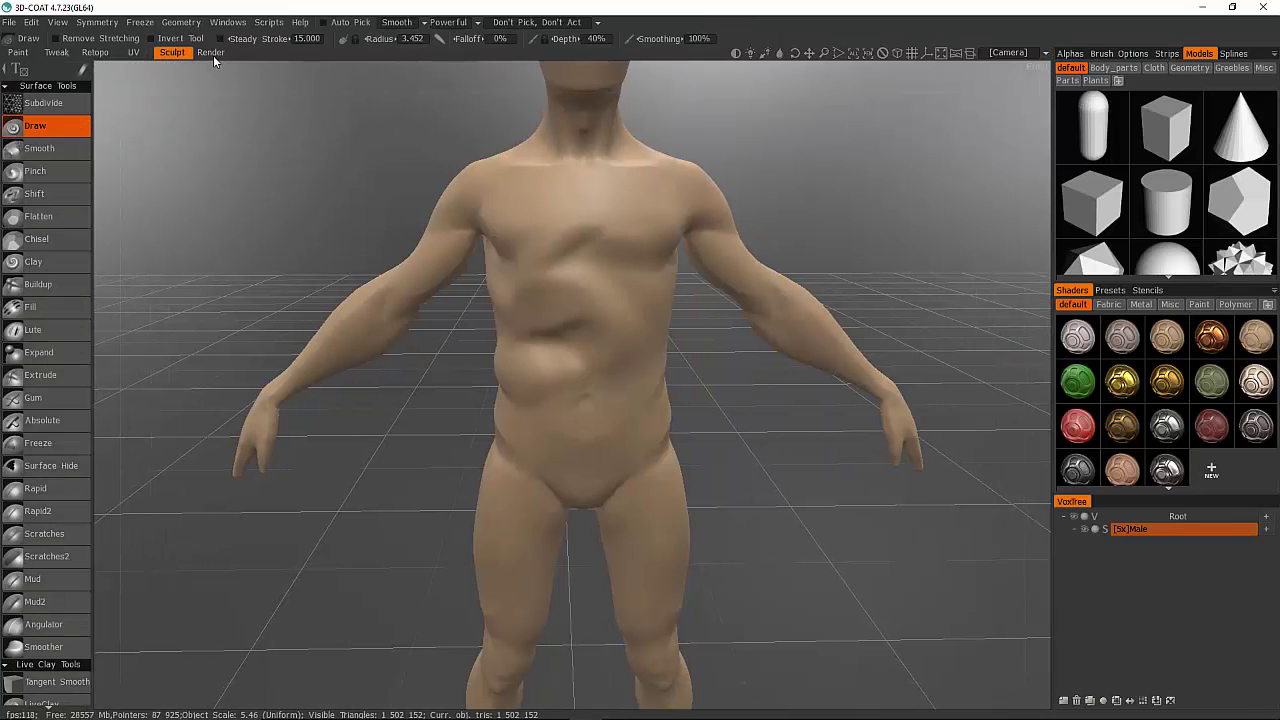
{"action": "left_click", "coordinate": [211, 53]}
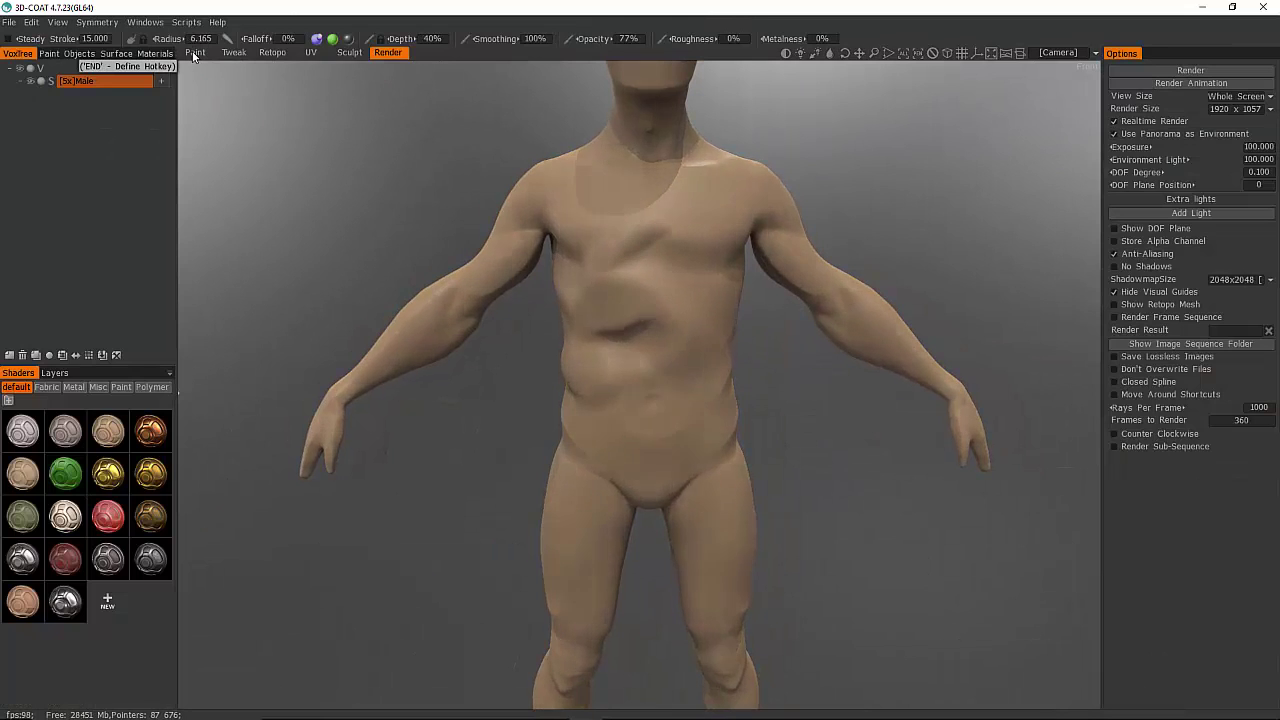
{"action": "left_click", "coordinate": [194, 53]}
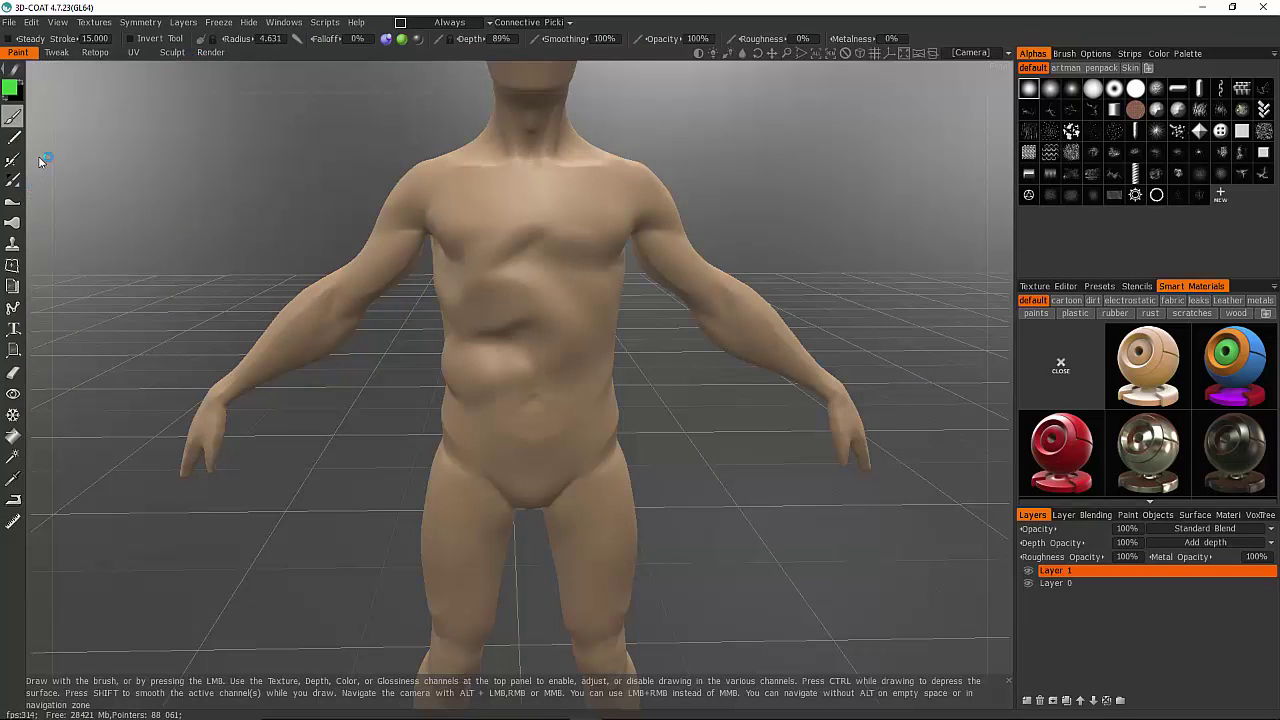
{"action": "left_click", "coordinate": [56, 52]}
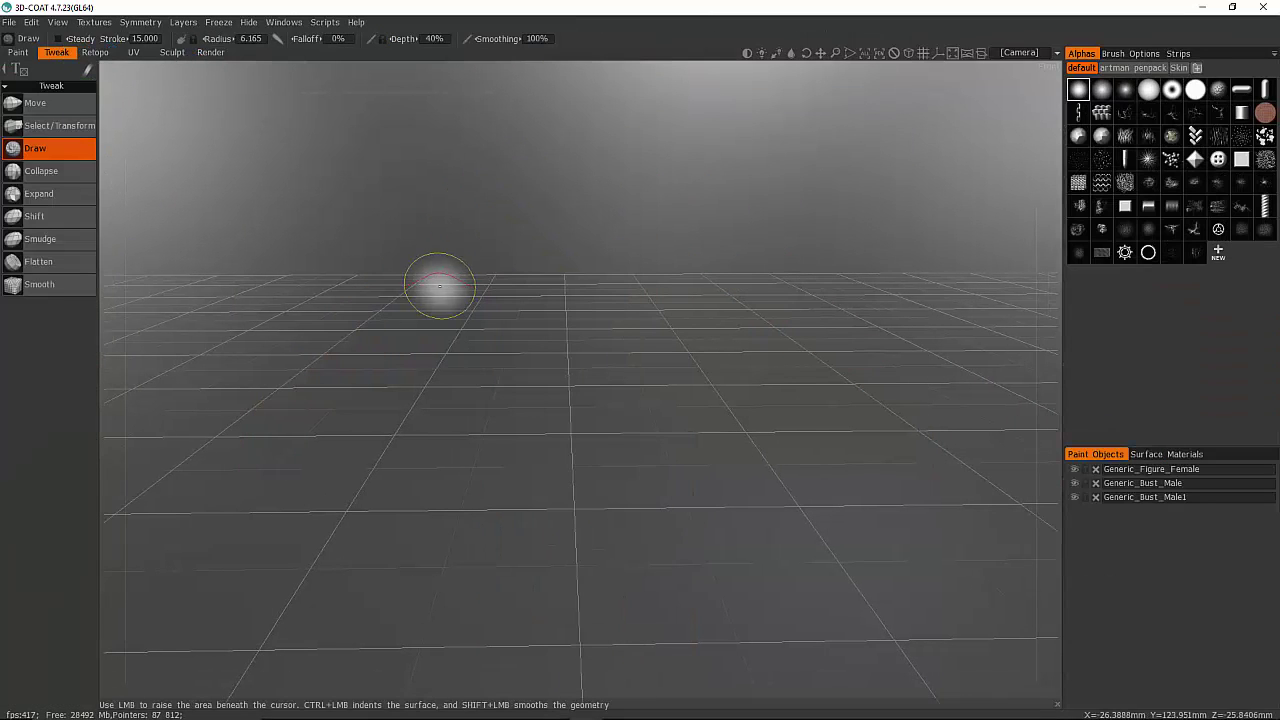